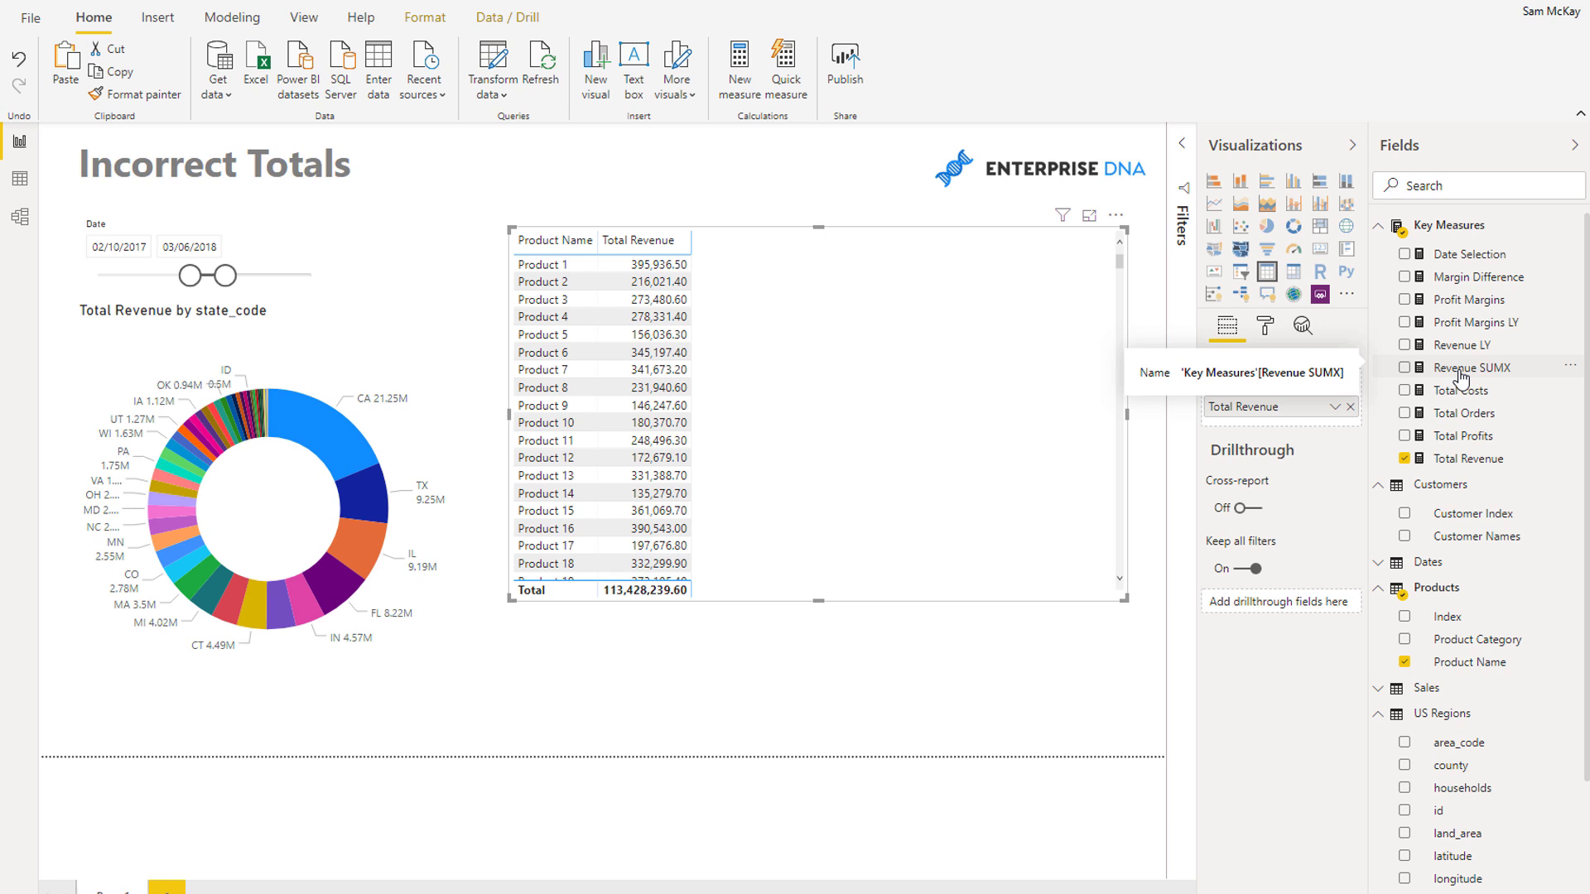
- Open the Revenue SUMX measure's formula, and examine the effect of filtering the report by CA in the state_code donut chart
{"action": "left_click", "coordinate": [1461, 373]}
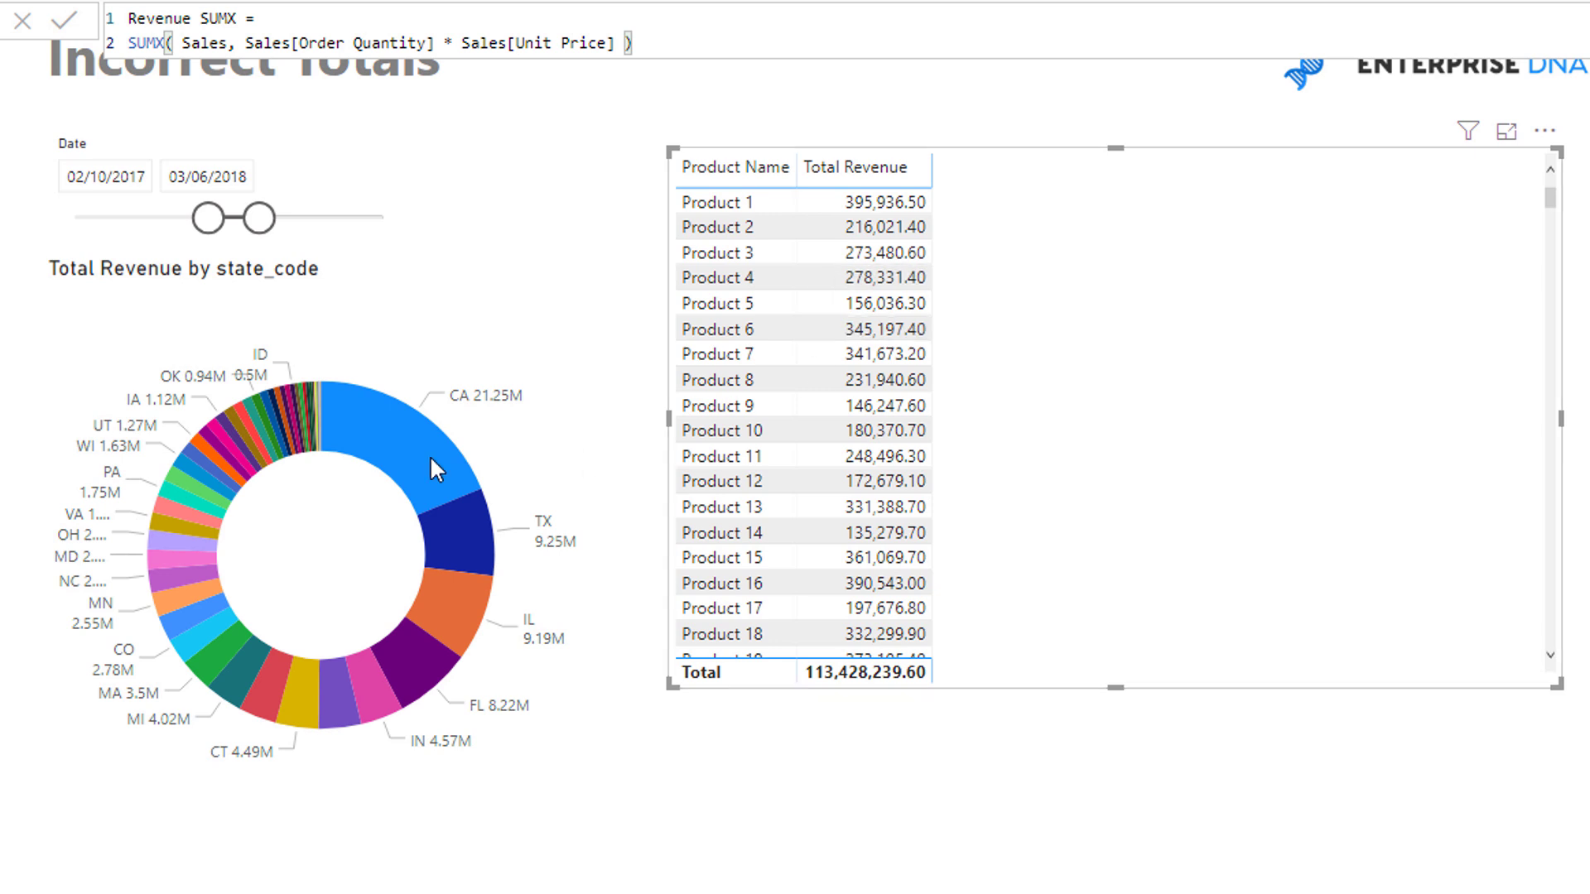
{"action": "mouse_move", "coordinate": [399, 455]}
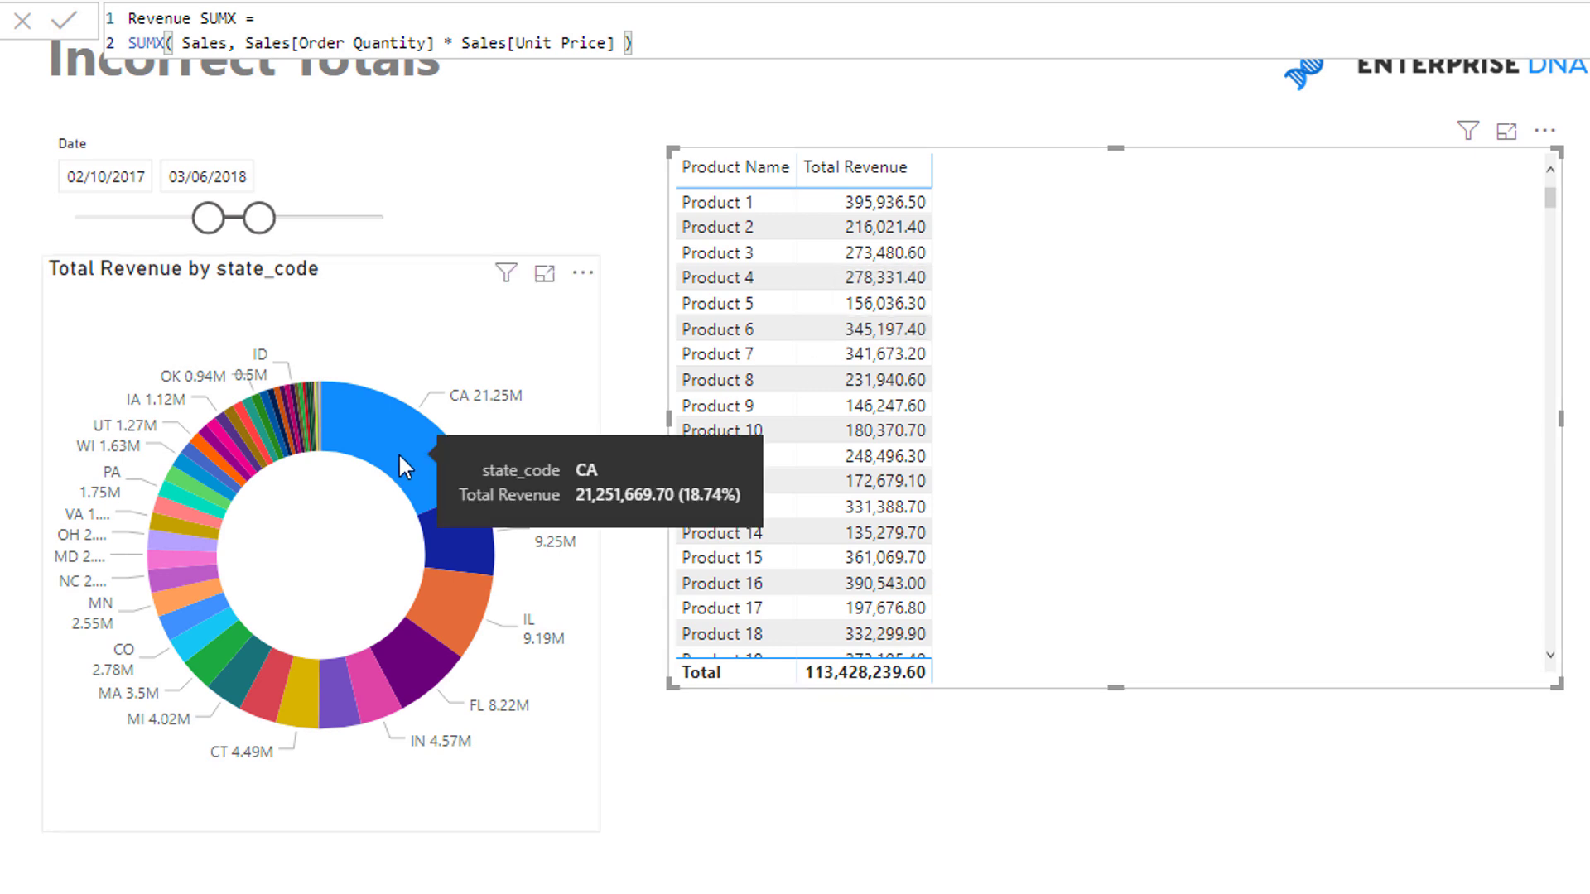
{"action": "left_click", "coordinate": [399, 466]}
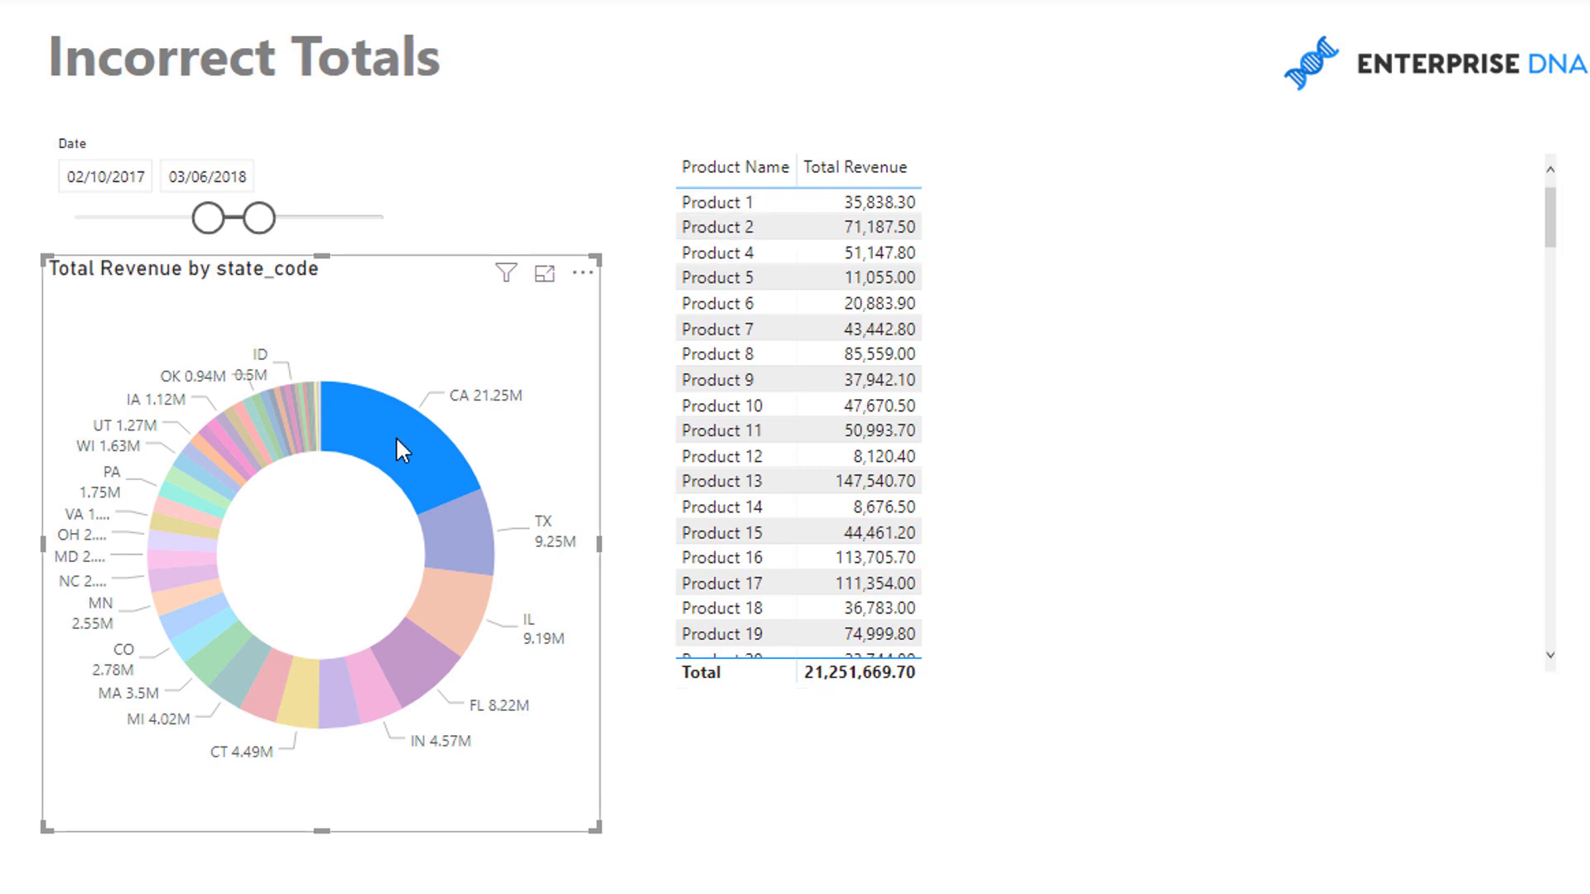
{"action": "mouse_move", "coordinate": [395, 436]}
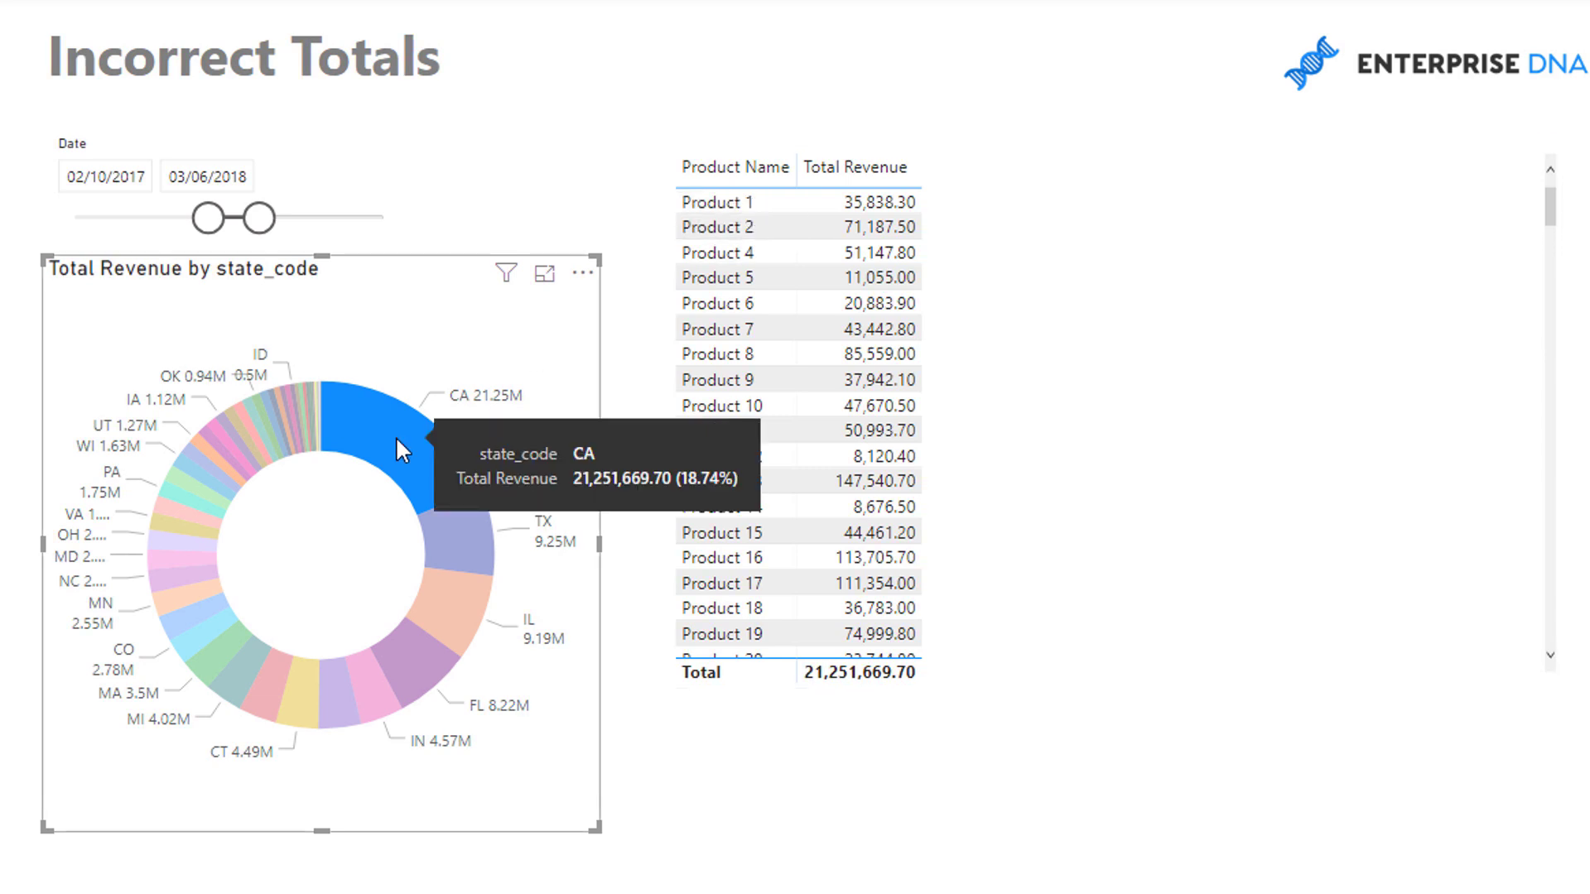
- Make the product revenue table taller and filter it to CA from the donut chart
{"action": "left_click", "coordinate": [1536, 657]}
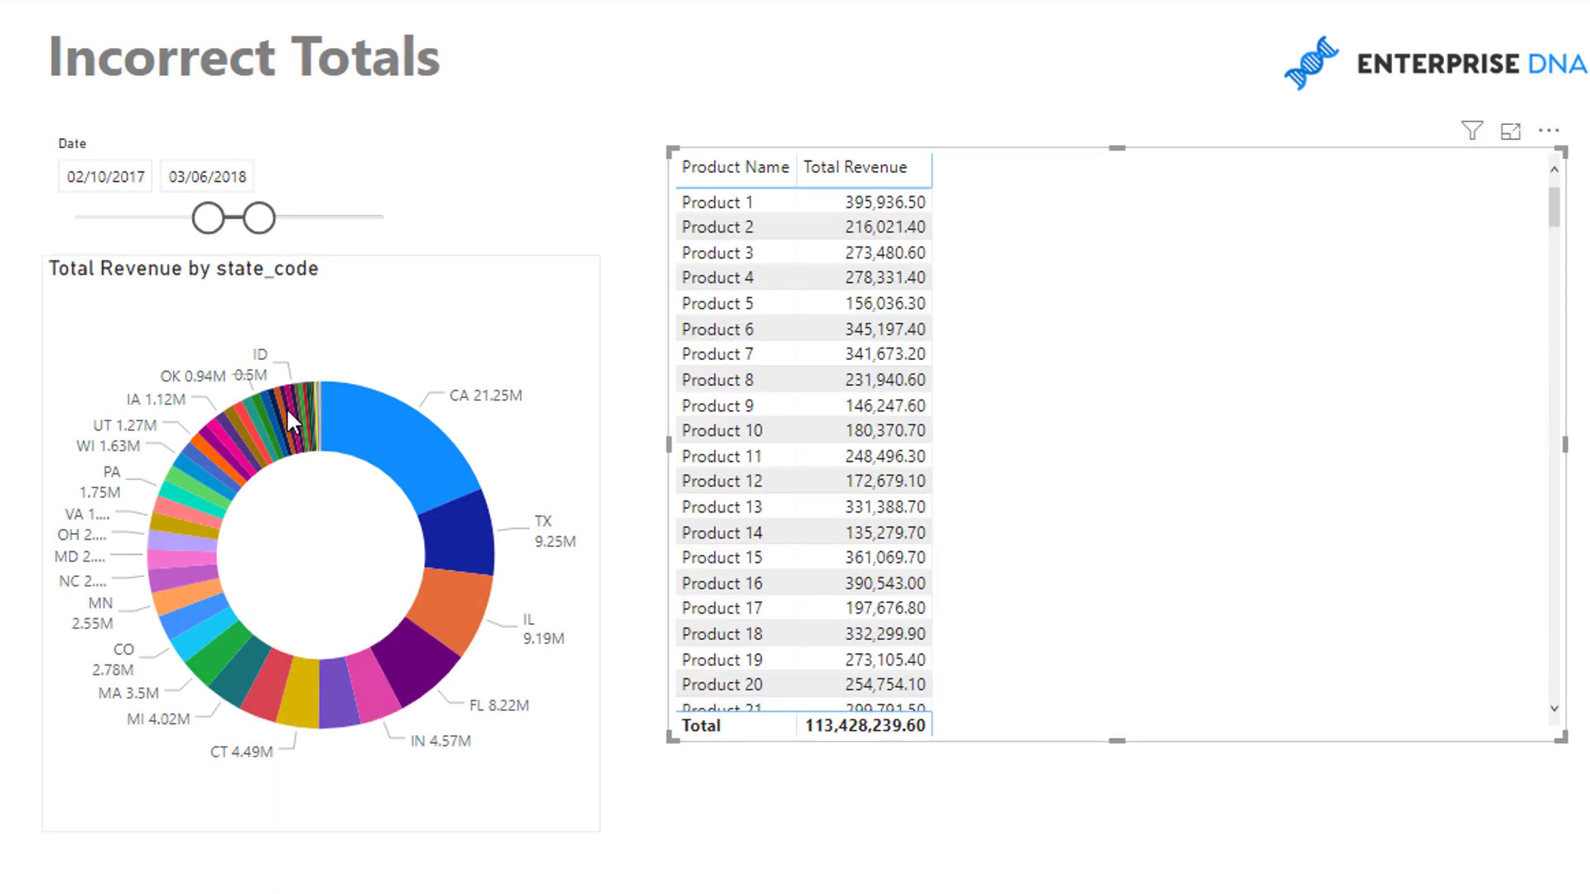
{"action": "left_click", "coordinate": [384, 431]}
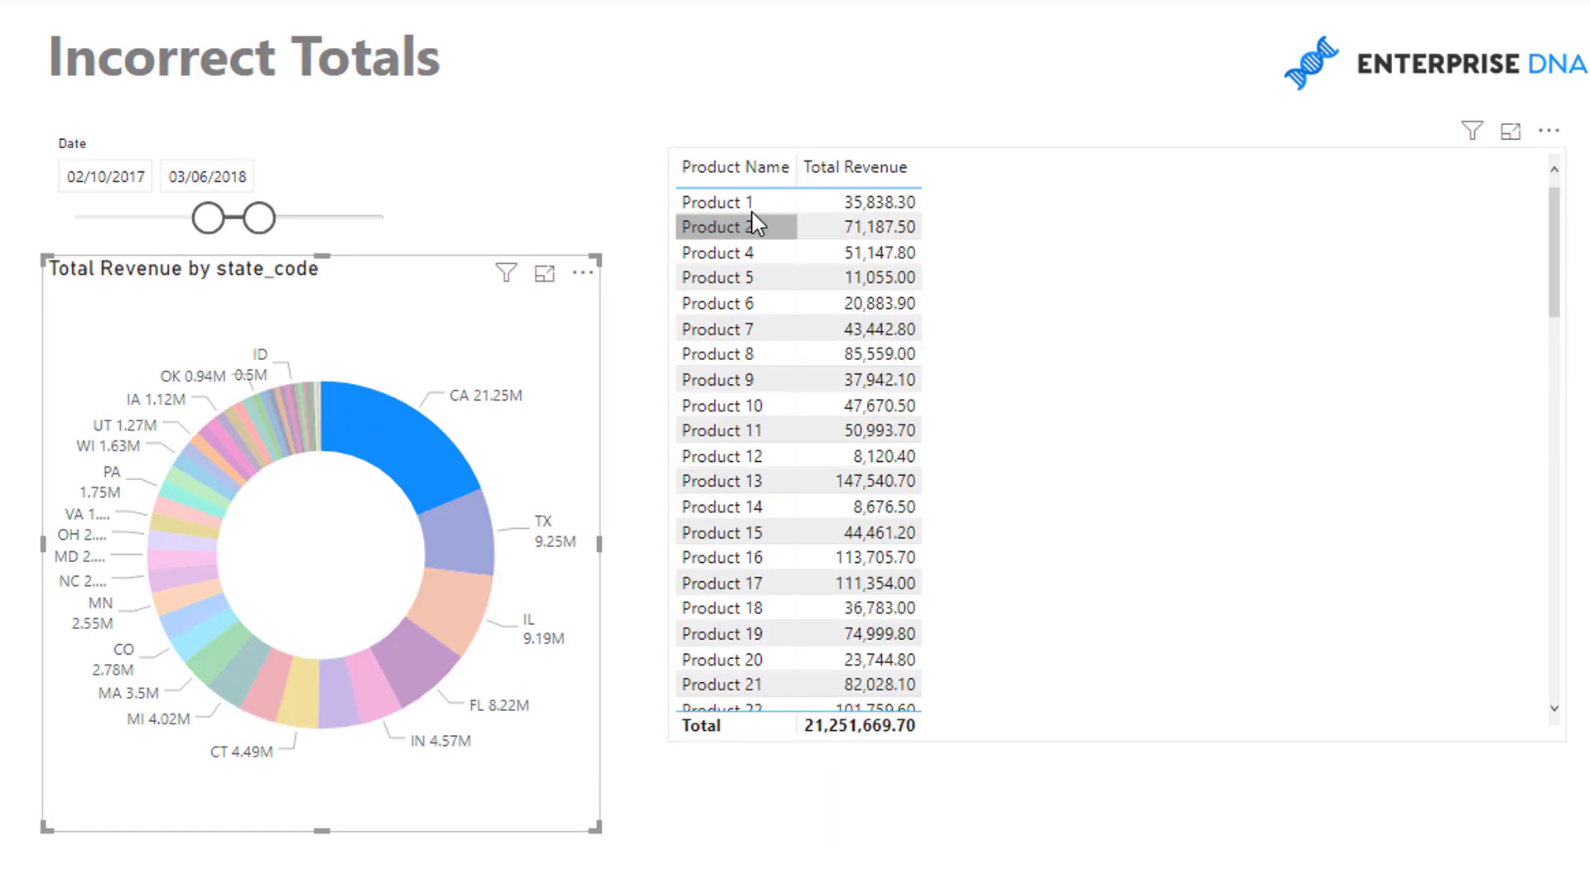
{"action": "left_click", "coordinate": [414, 446]}
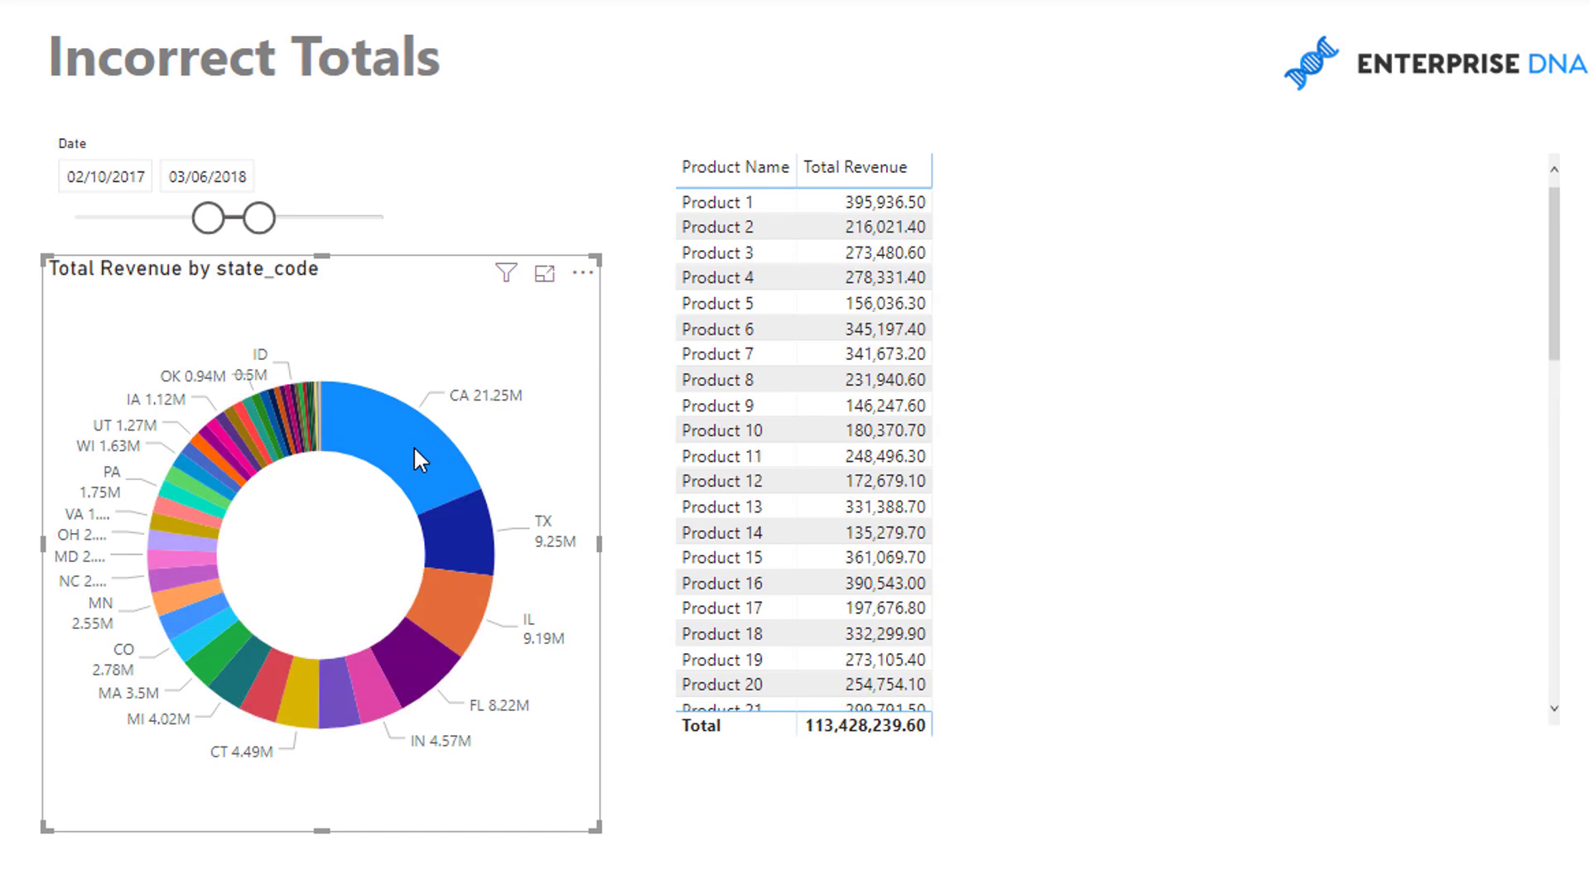
{"action": "left_click", "coordinate": [414, 446]}
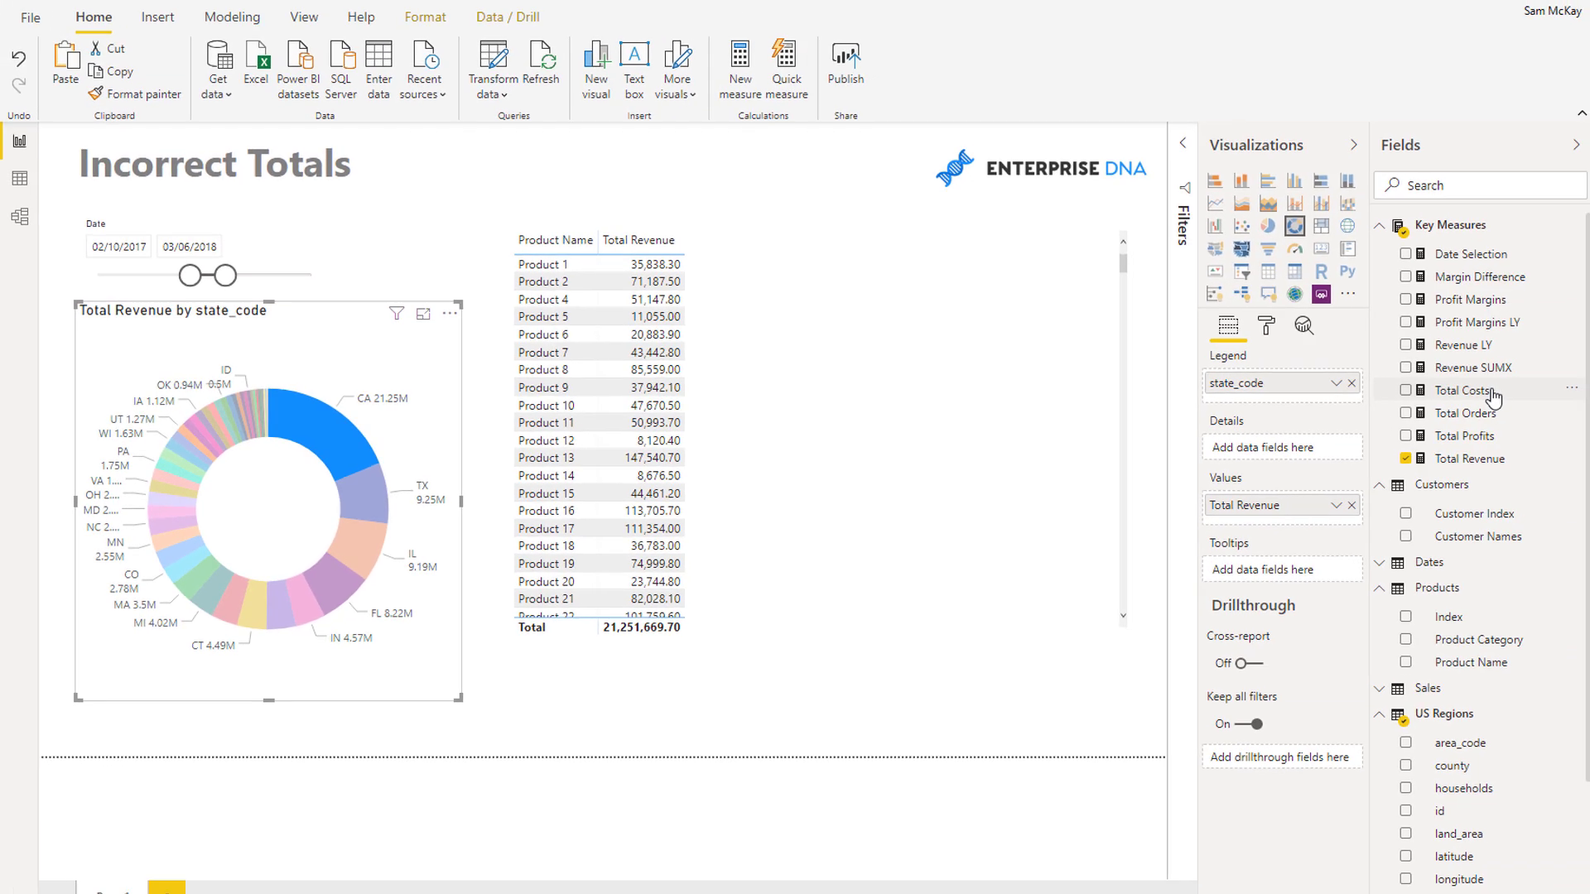
- Create a new measure in Key Measures named Top 3 Customer Sales
{"action": "left_click", "coordinate": [1461, 390]}
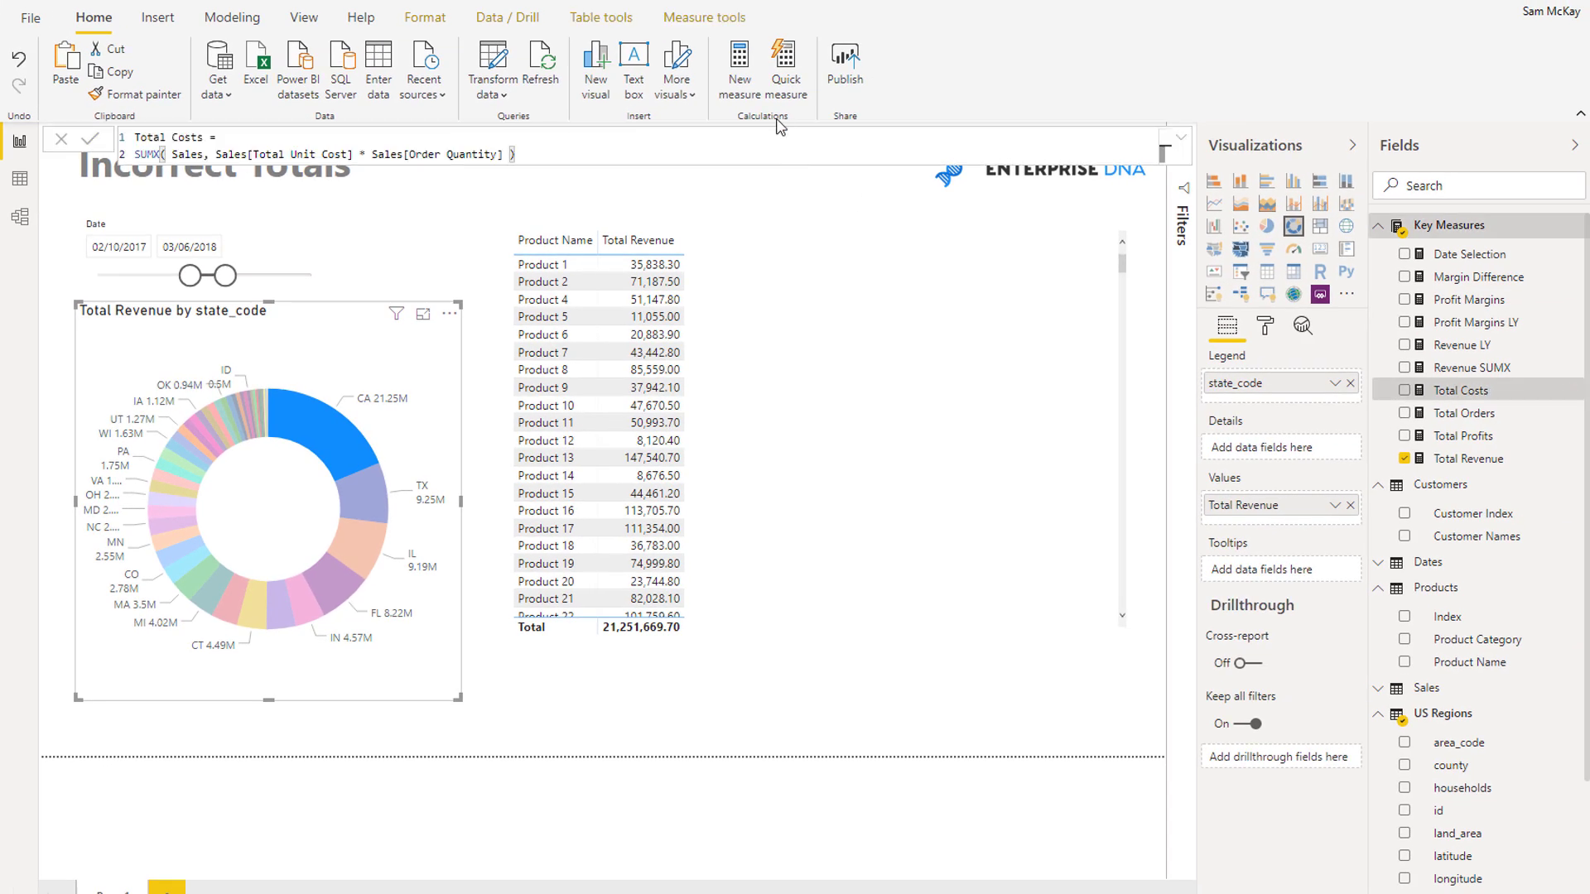
{"action": "left_click", "coordinate": [741, 82]}
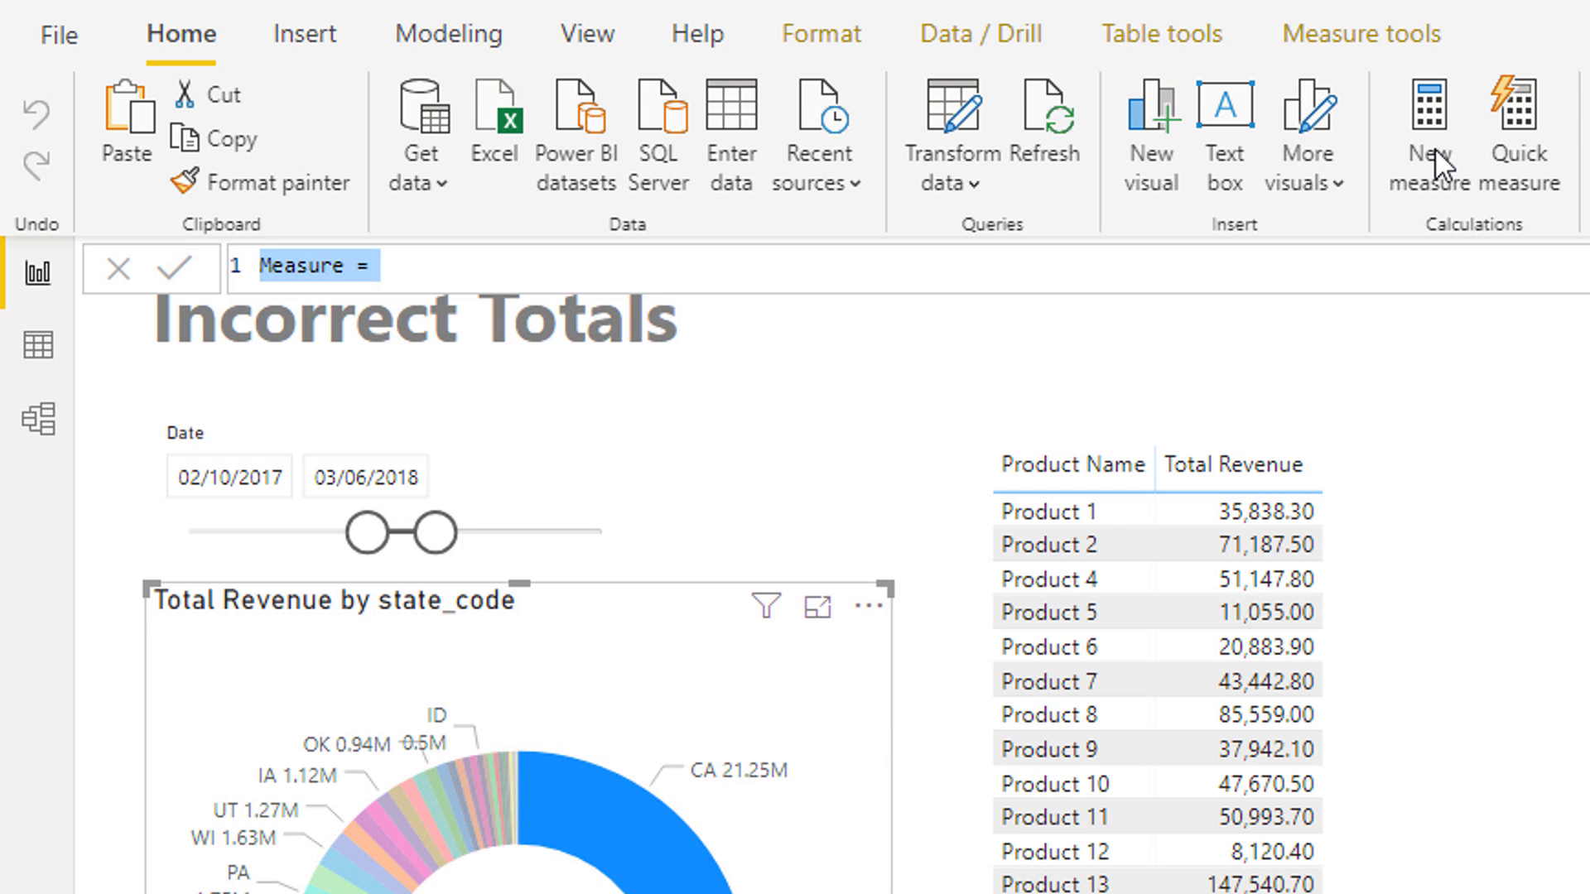
{"action": "type", "text": "Top "}
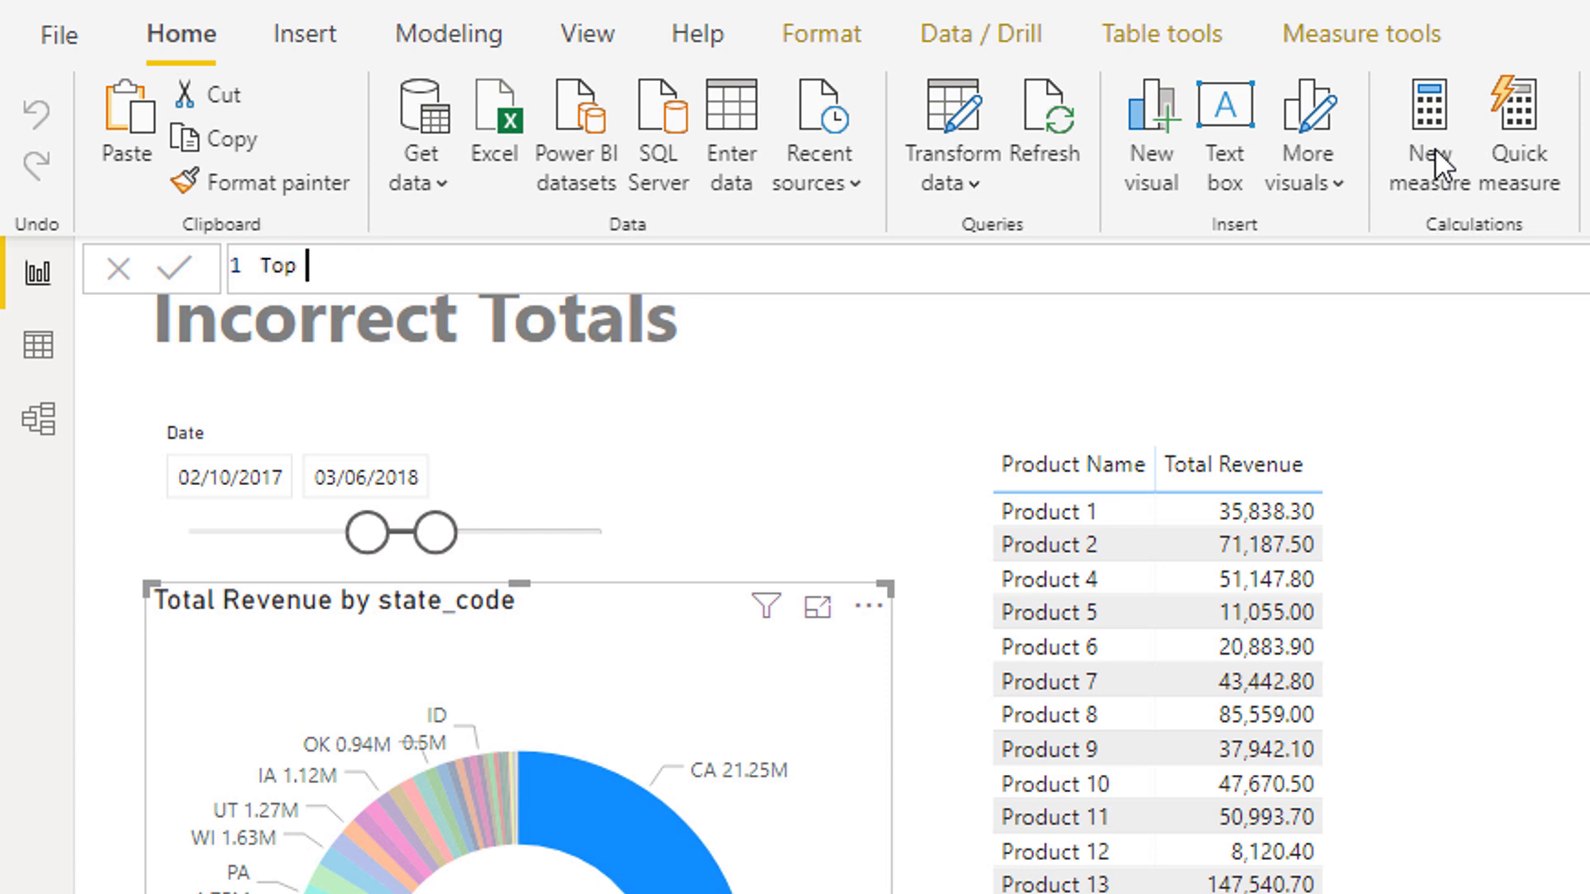
{"action": "type", "text": "3 Customer Sals"}
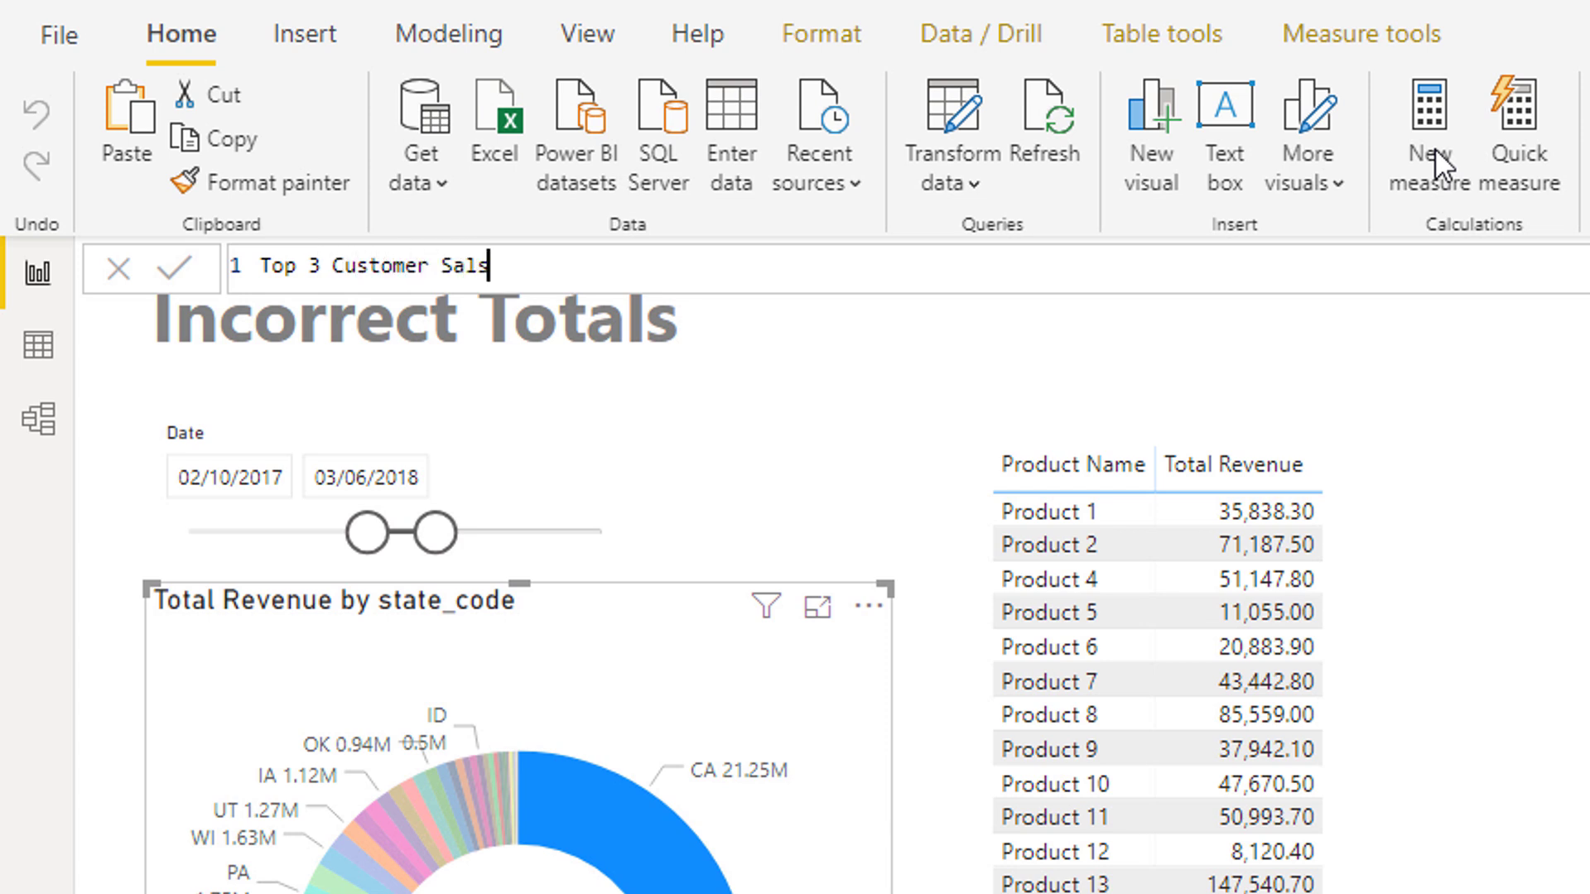
{"action": "key", "text": "BackSpace"}
{"action": "type", "text": "es ="}
{"action": "key", "text": "Return"}
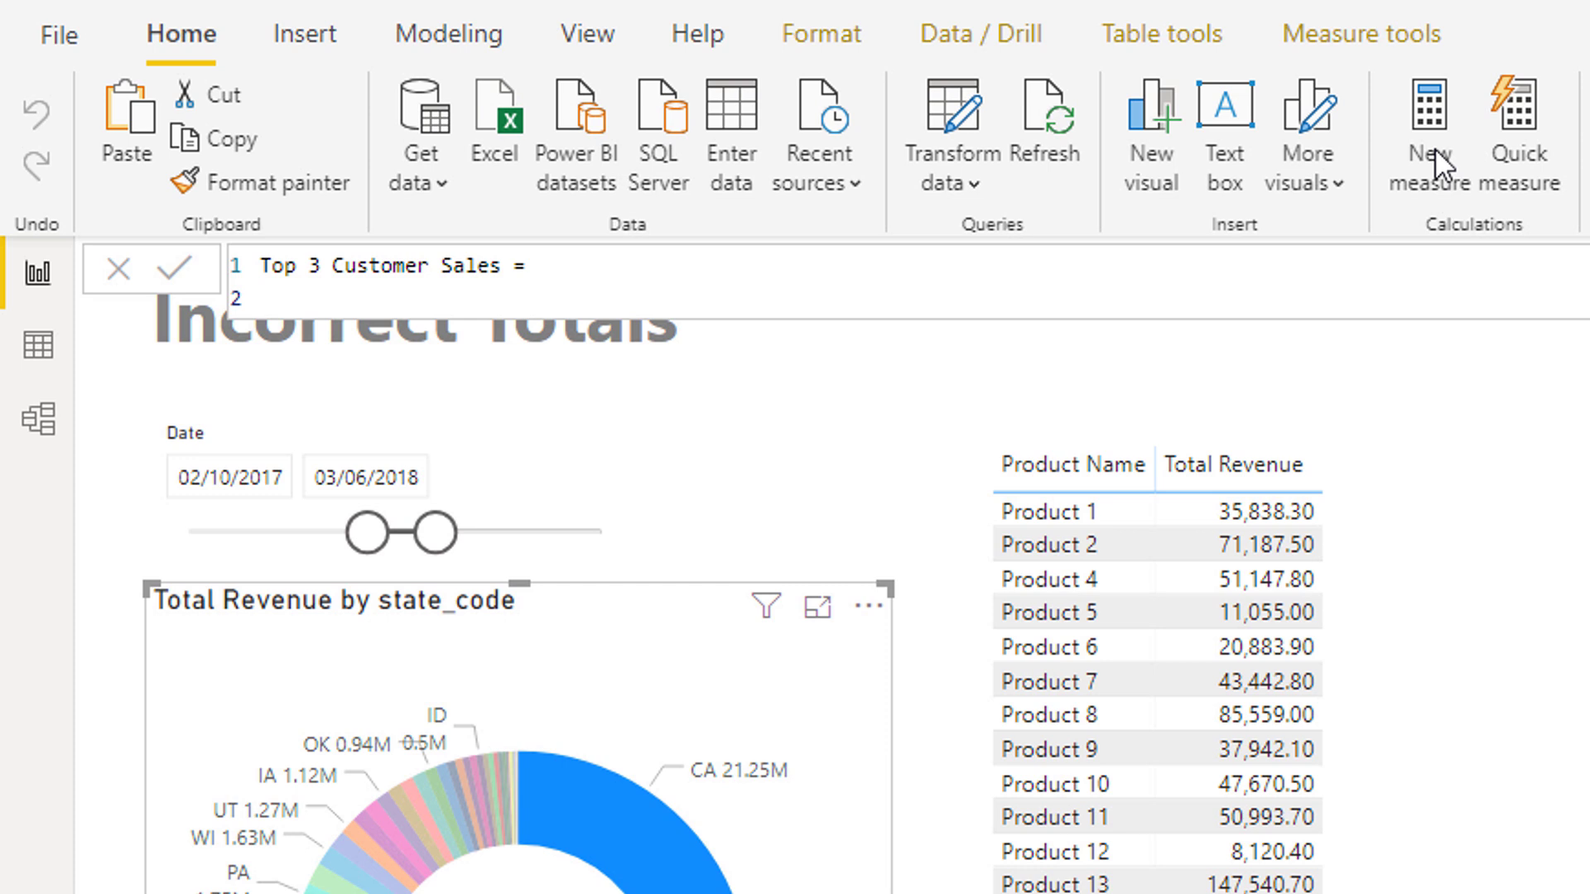
- Begin the measure's formula with CALCULATE, using [Total Revenue] as the expression, and start a new line for the filter
{"action": "type", "text": "ca"}
{"action": "key", "text": "Tab"}
{"action": "type", "text": "Tot"}
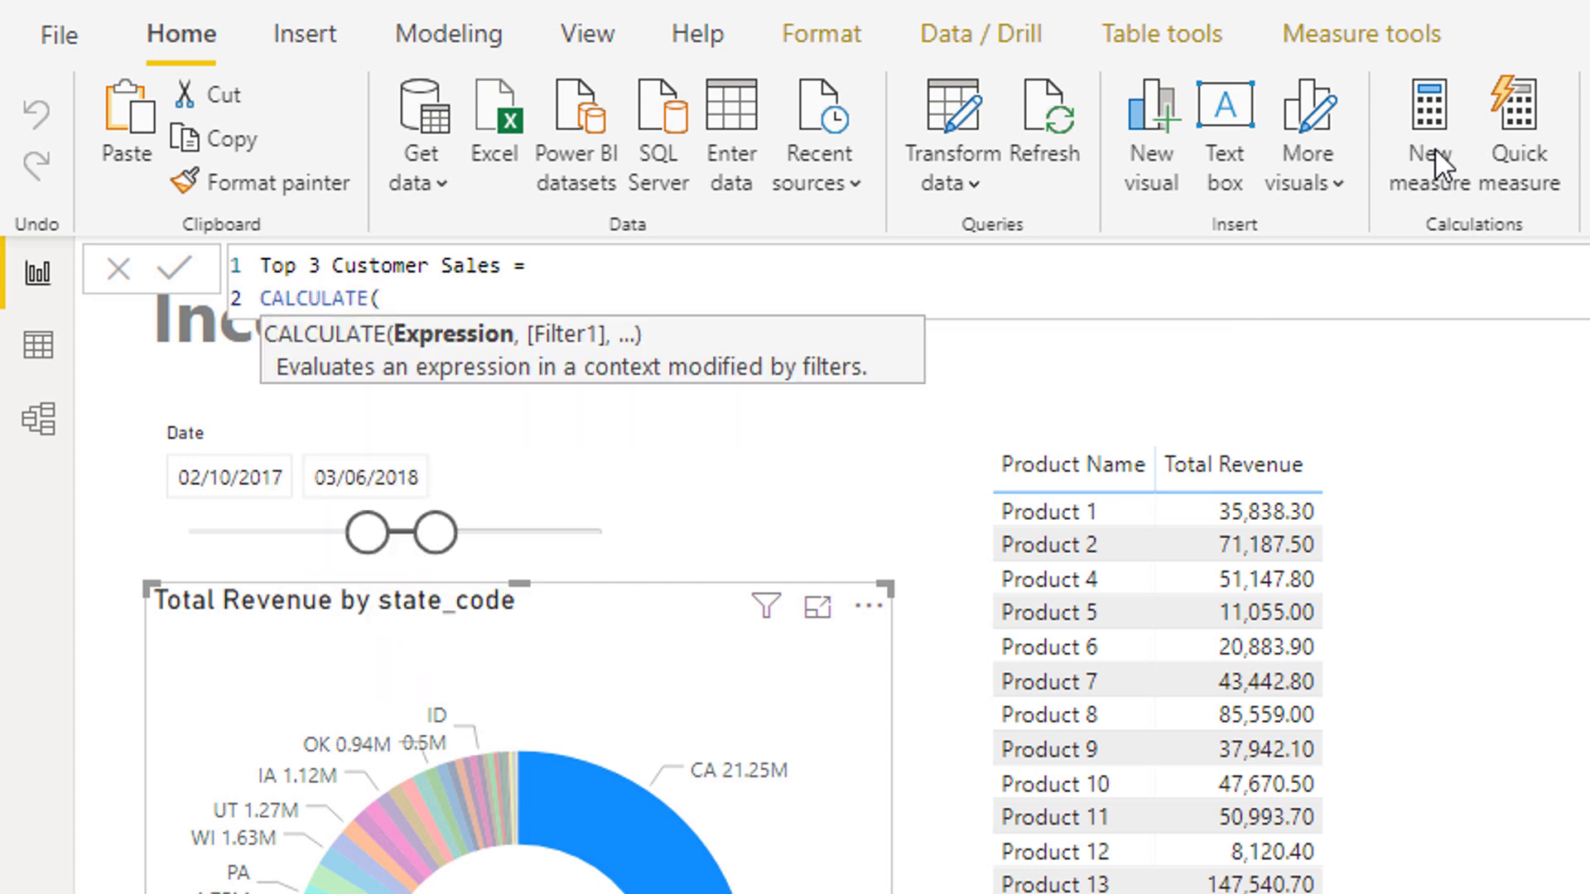
{"action": "key", "text": "Down"}
{"action": "key", "text": "Down"}
{"action": "key", "text": "Down"}
{"action": "key", "text": "Down"}
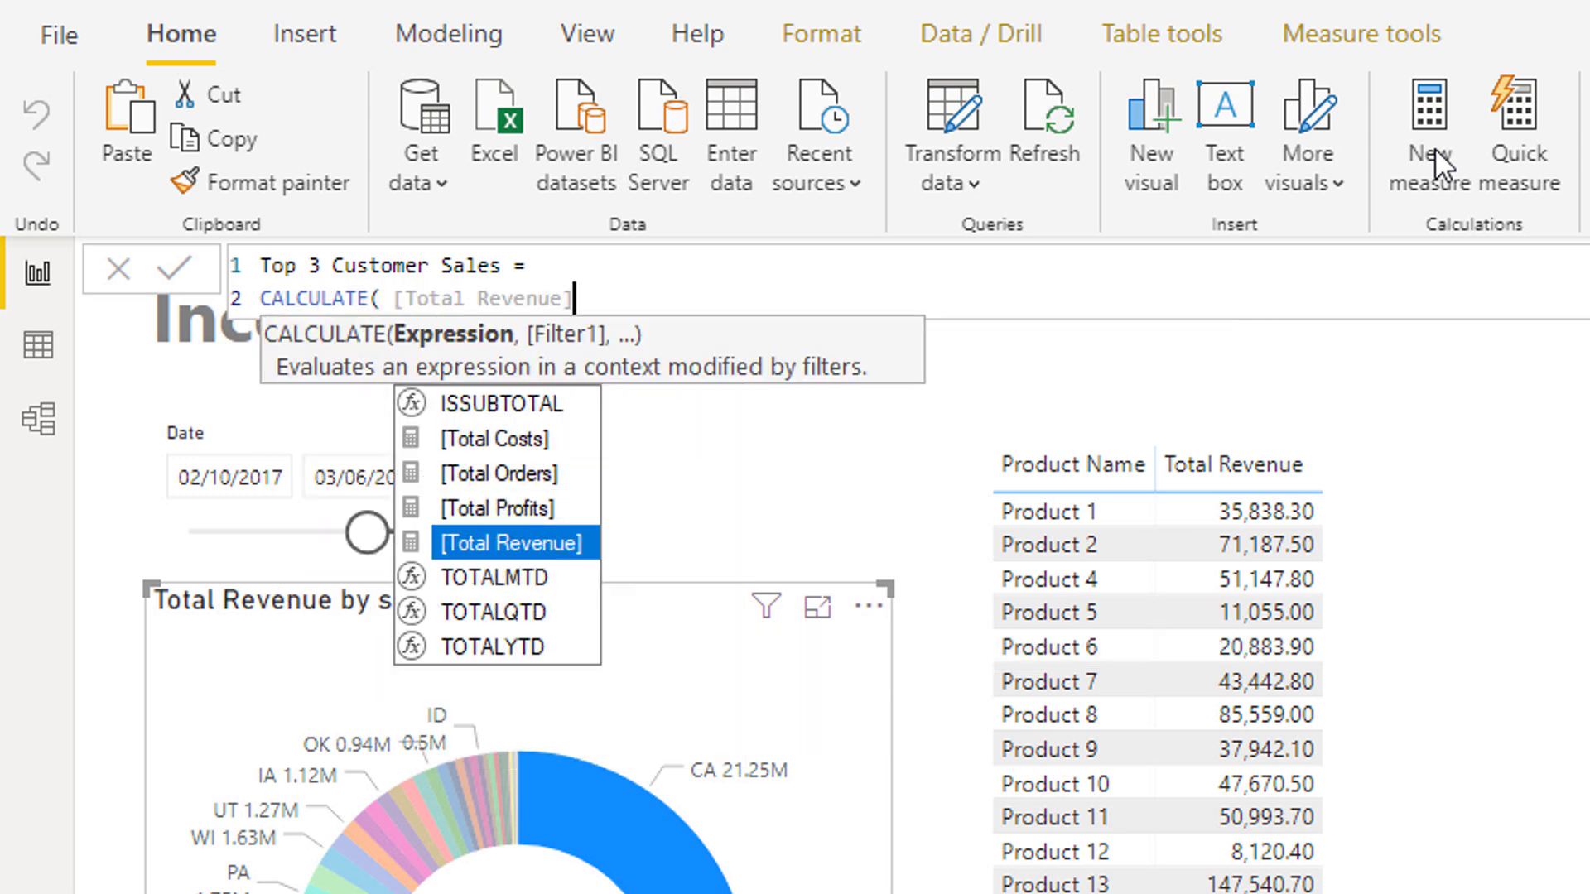
{"action": "key", "text": "Tab"}
{"action": "type", "text": ","}
{"action": "key", "text": "shift+Return"}
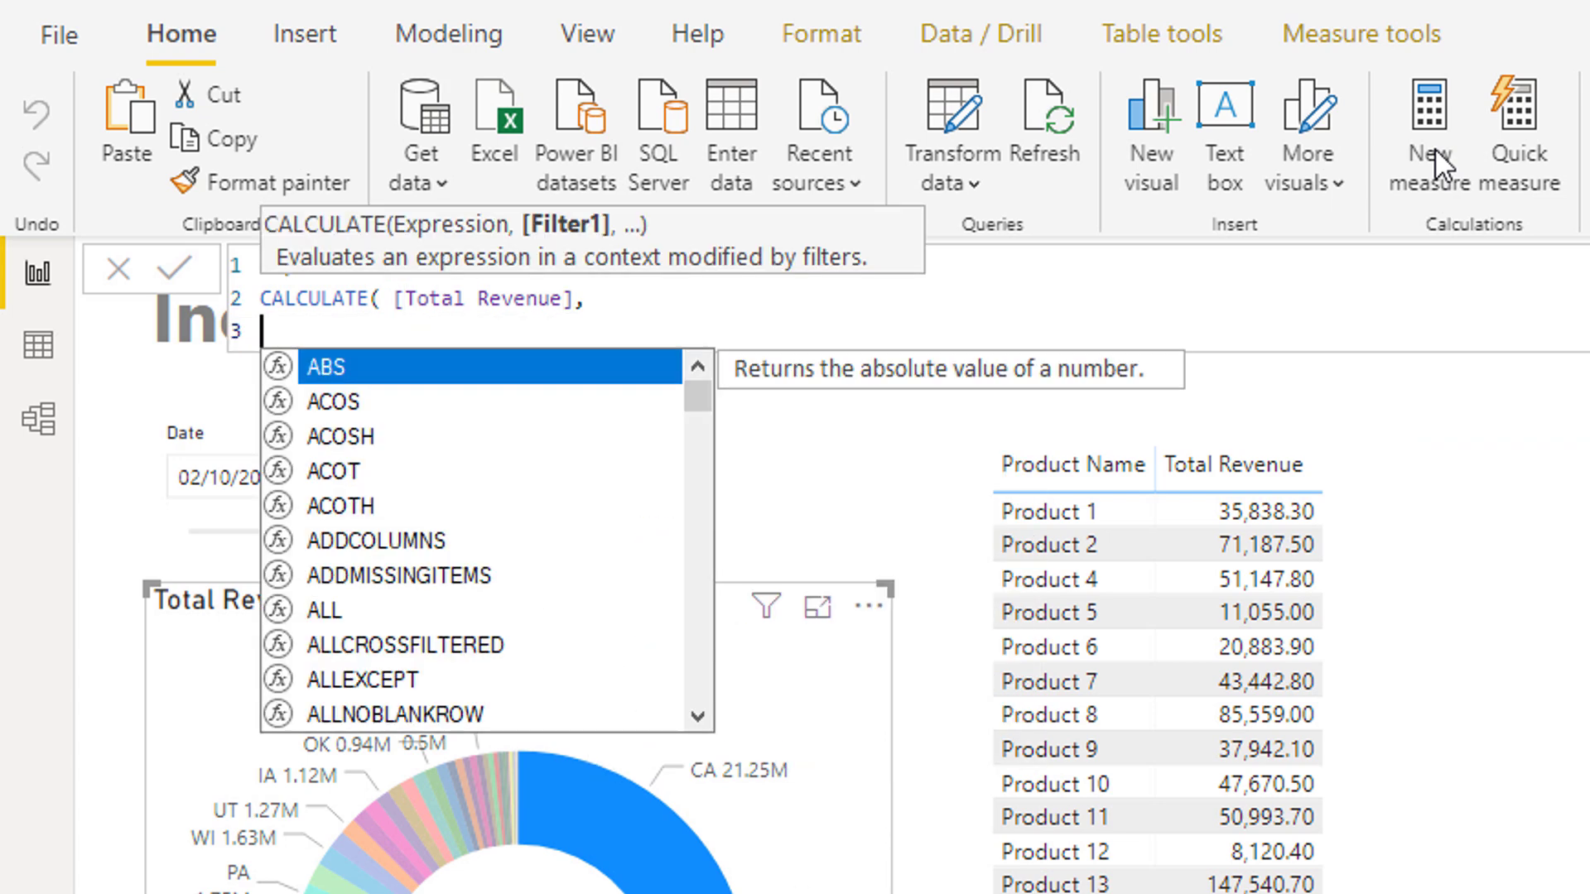
{"action": "key", "text": "Tab"}
{"action": "key", "text": "ctrl+z"}
{"action": "key", "text": "ctrl+y"}
{"action": "key", "text": "ctrl+z"}
{"action": "key", "text": "ctrl+z"}
{"action": "key", "text": "Escape"}
- Add an indented TOPN function as the CALCULATE filter, with 3 as its N value
{"action": "key", "text": "Tab"}
{"action": "type", "text": "TOPN"}
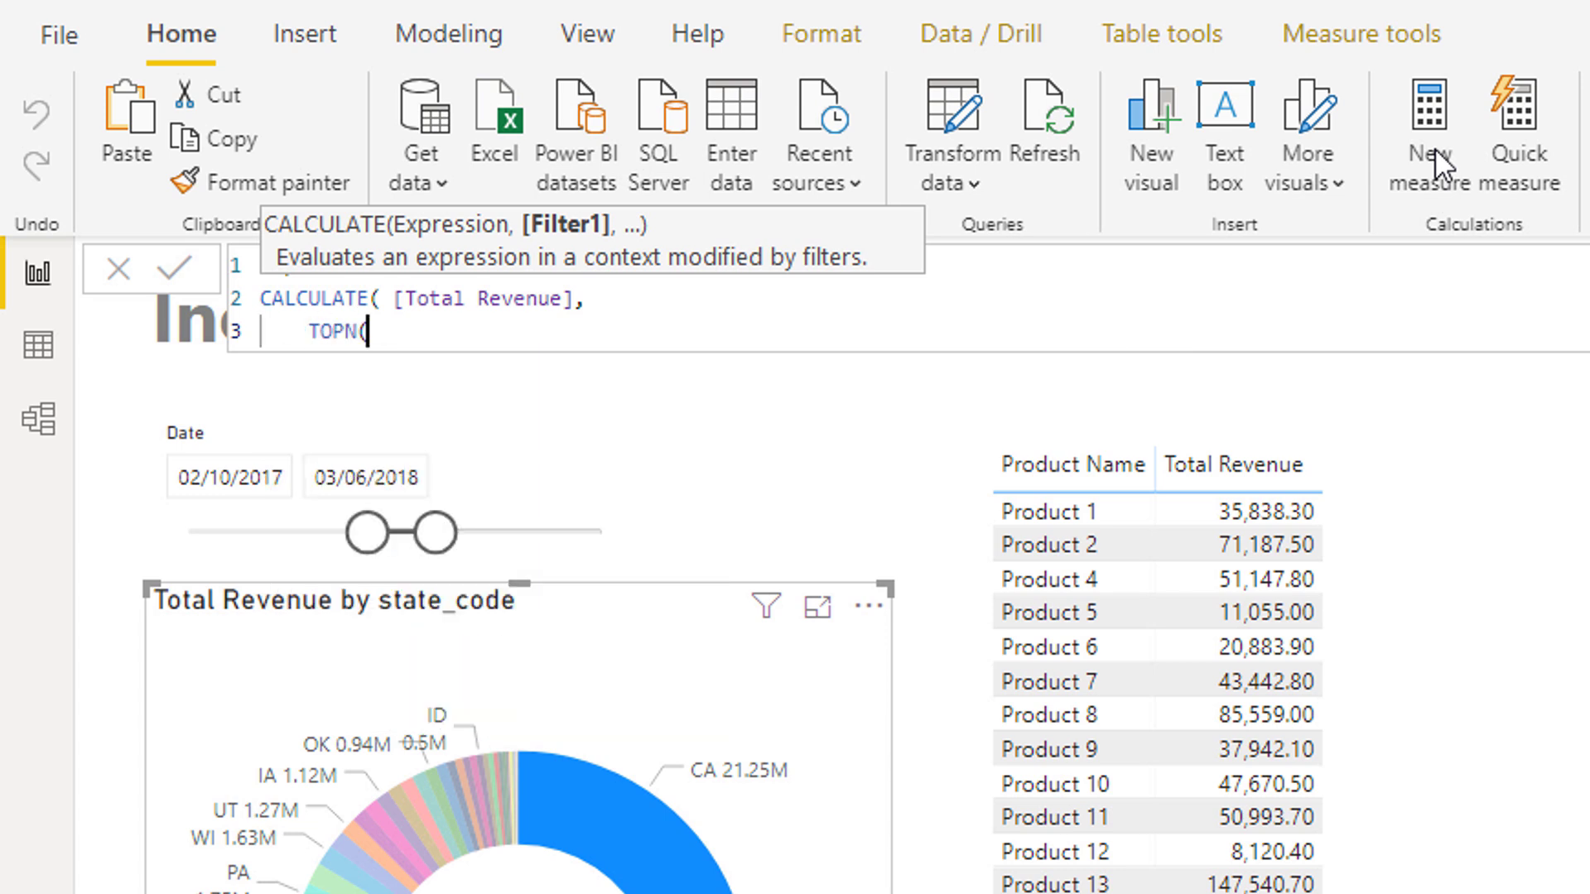
{"action": "key", "text": "Tab"}
{"action": "type", "text": "3"}
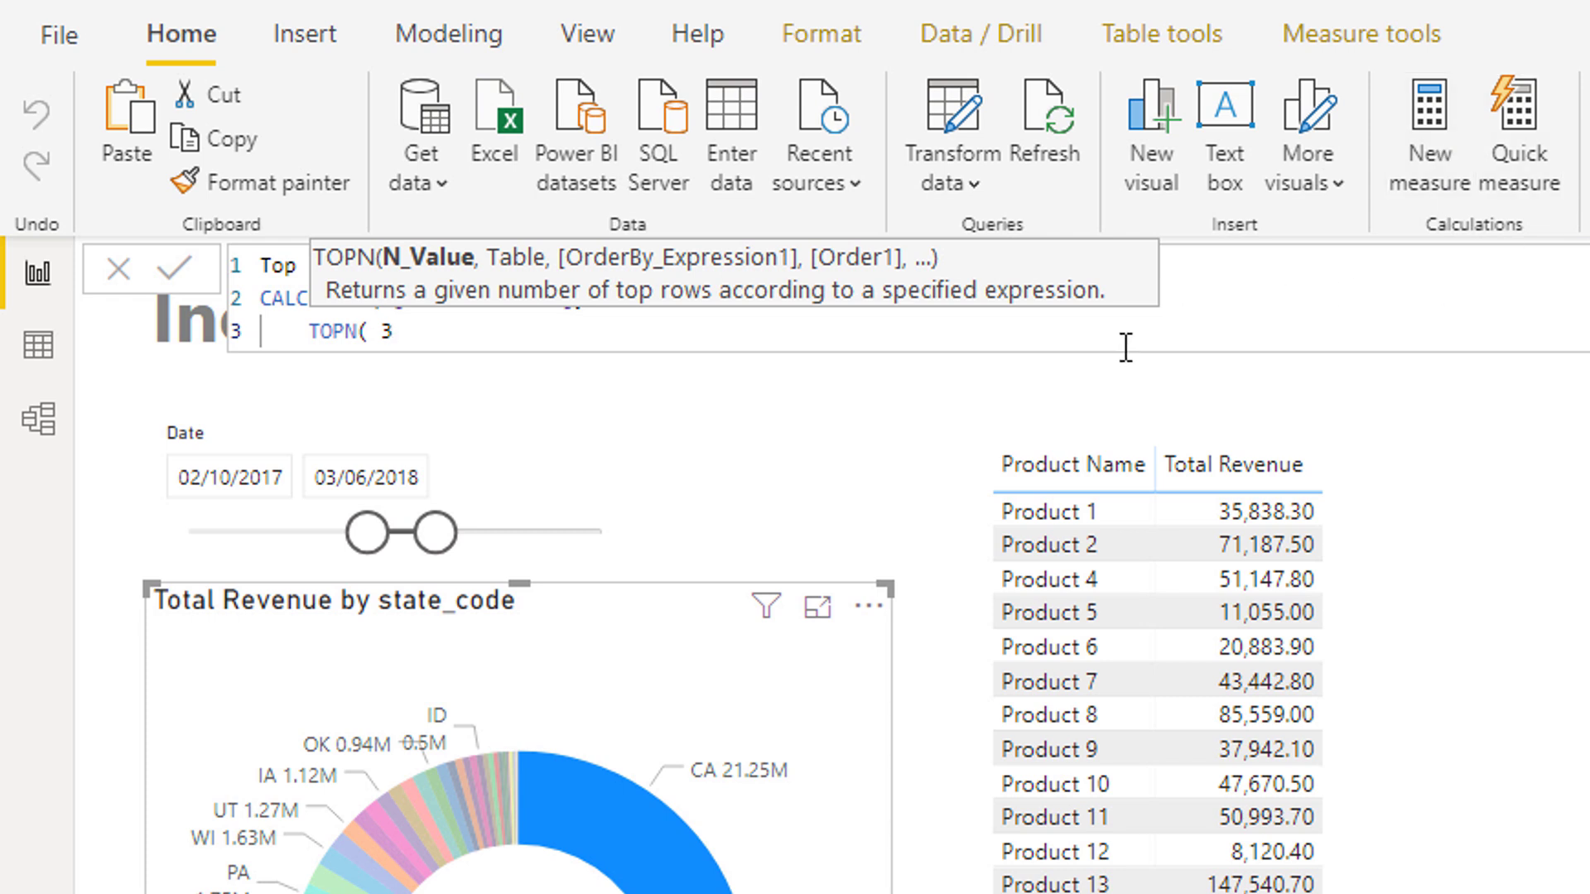
{"action": "left_click", "coordinate": [1282, 299]}
{"action": "left_click", "coordinate": [396, 331]}
{"action": "left_click", "coordinate": [1195, 291]}
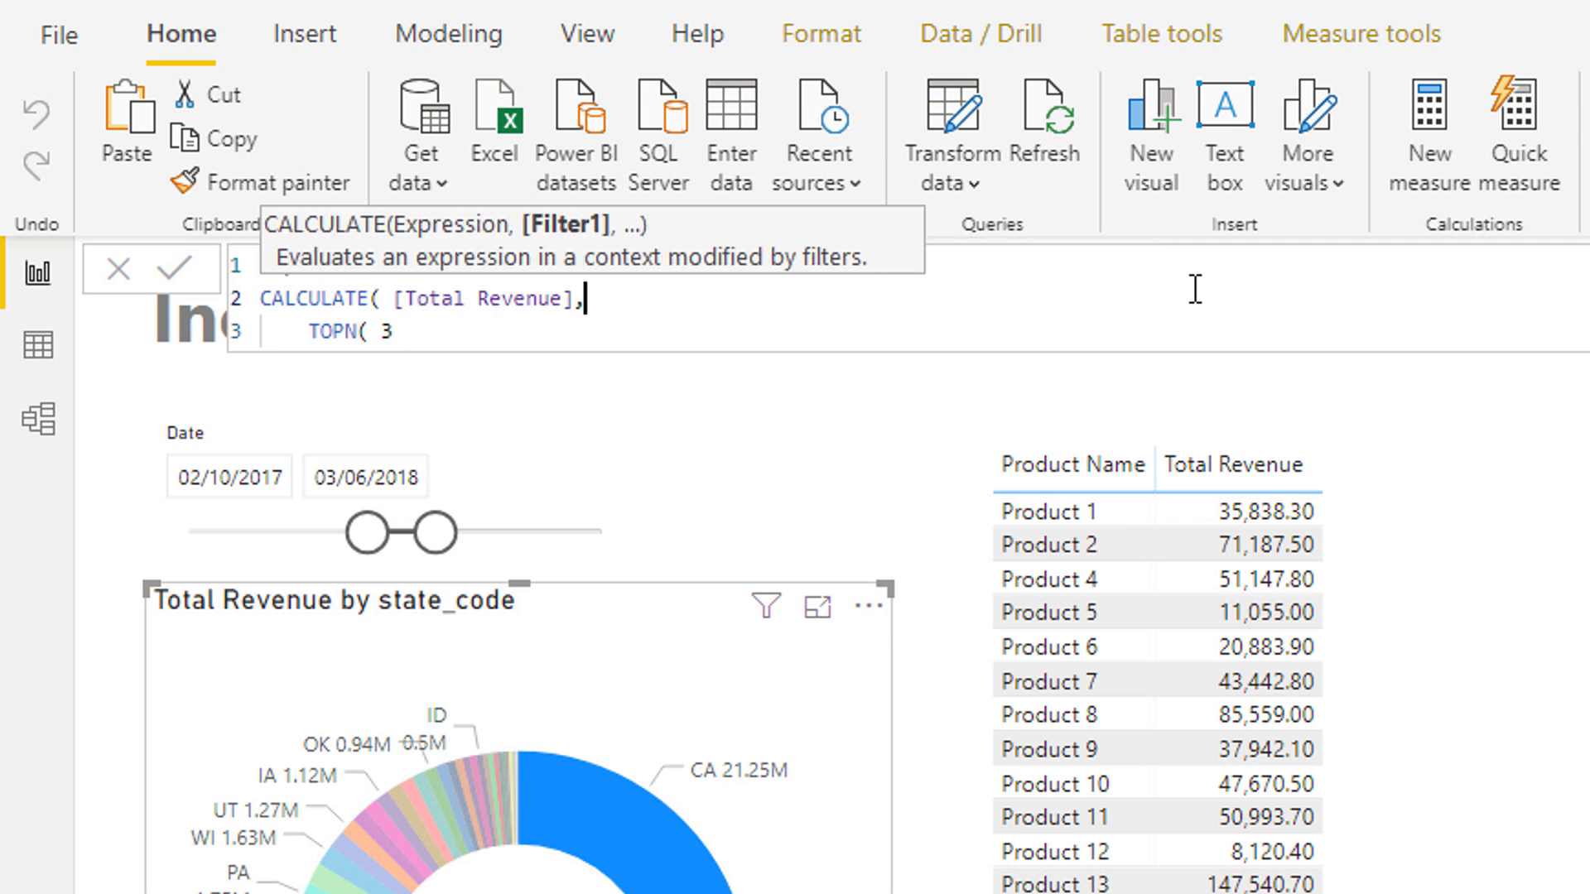
{"action": "left_click", "coordinate": [490, 342]}
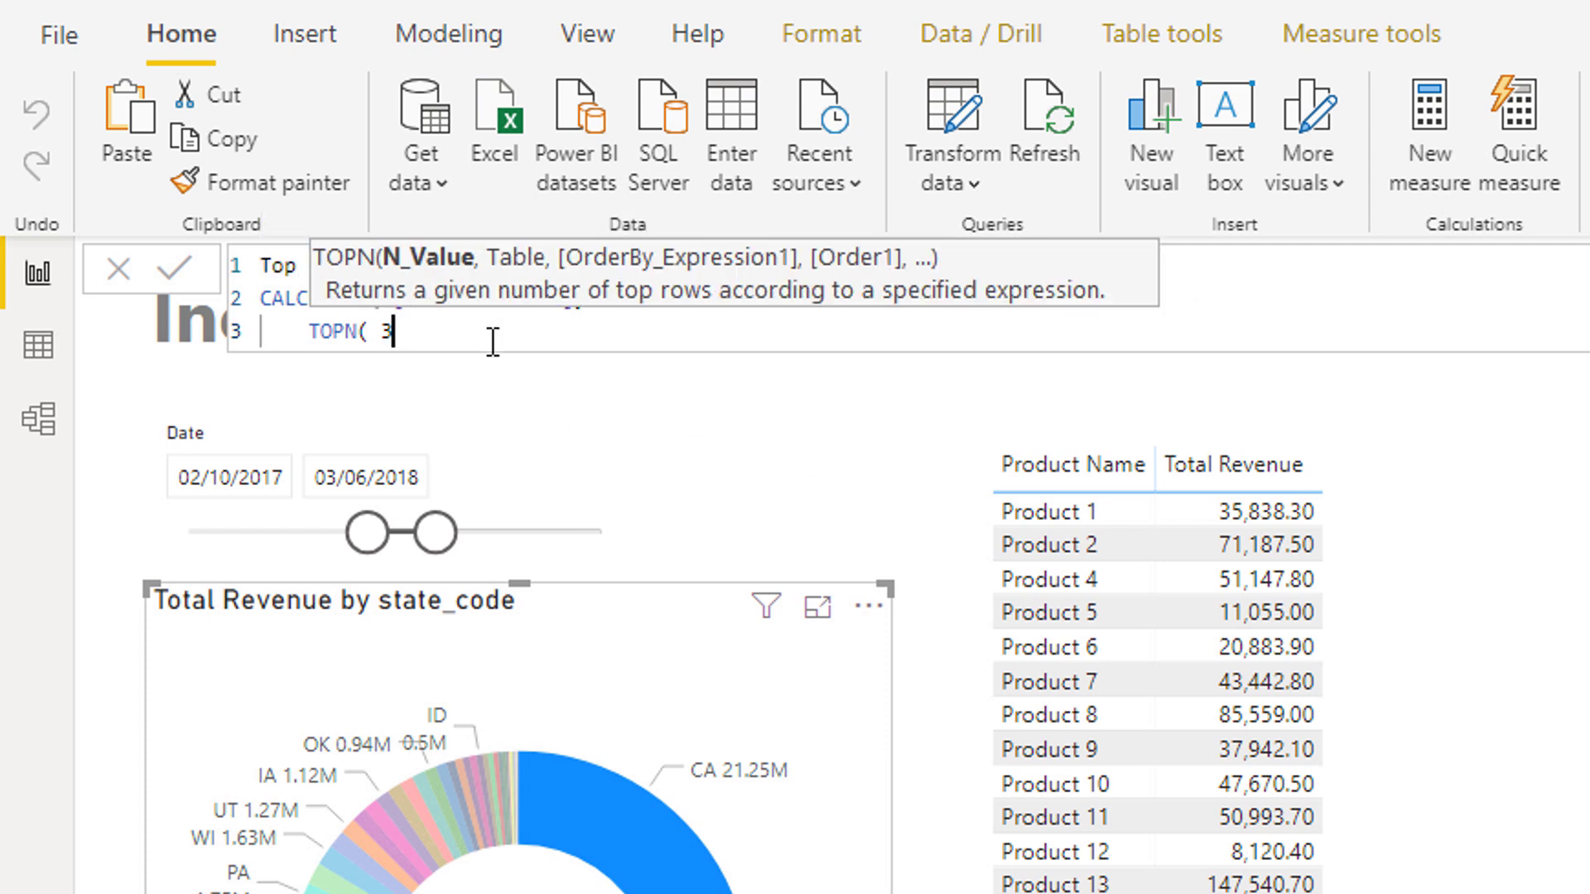
{"action": "type", "text": ","}
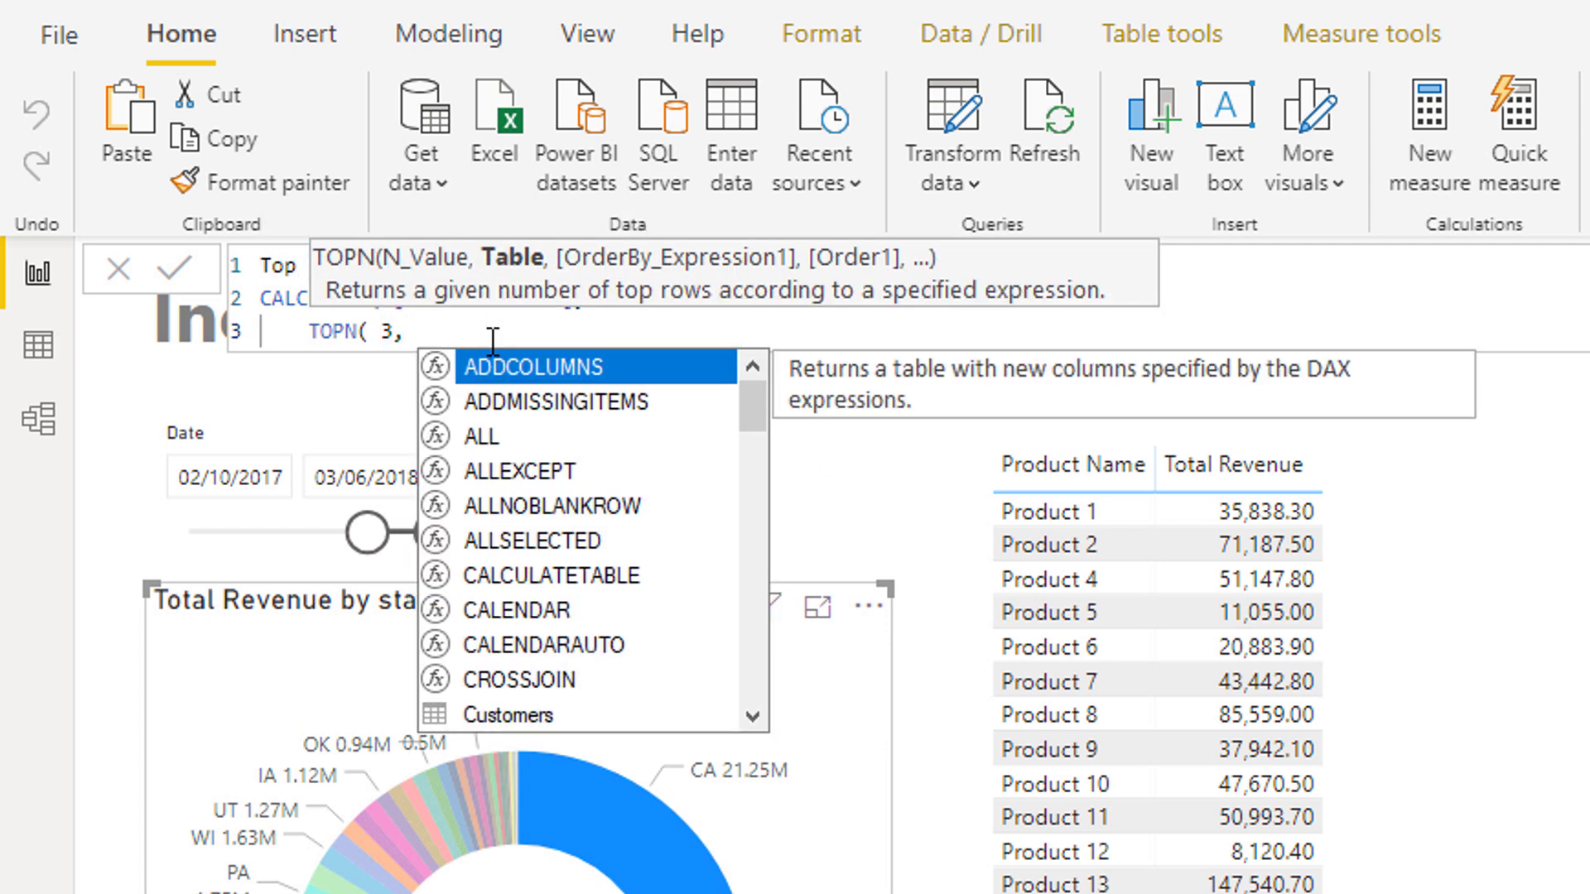
- Set TOPN's table argument to VALUES( Customers[Customer Names] )
{"action": "type", "text": " Cu"}
{"action": "key", "text": "BackSpace"}
{"action": "key", "text": "BackSpace"}
{"action": "type", "text": "VALUES( "}
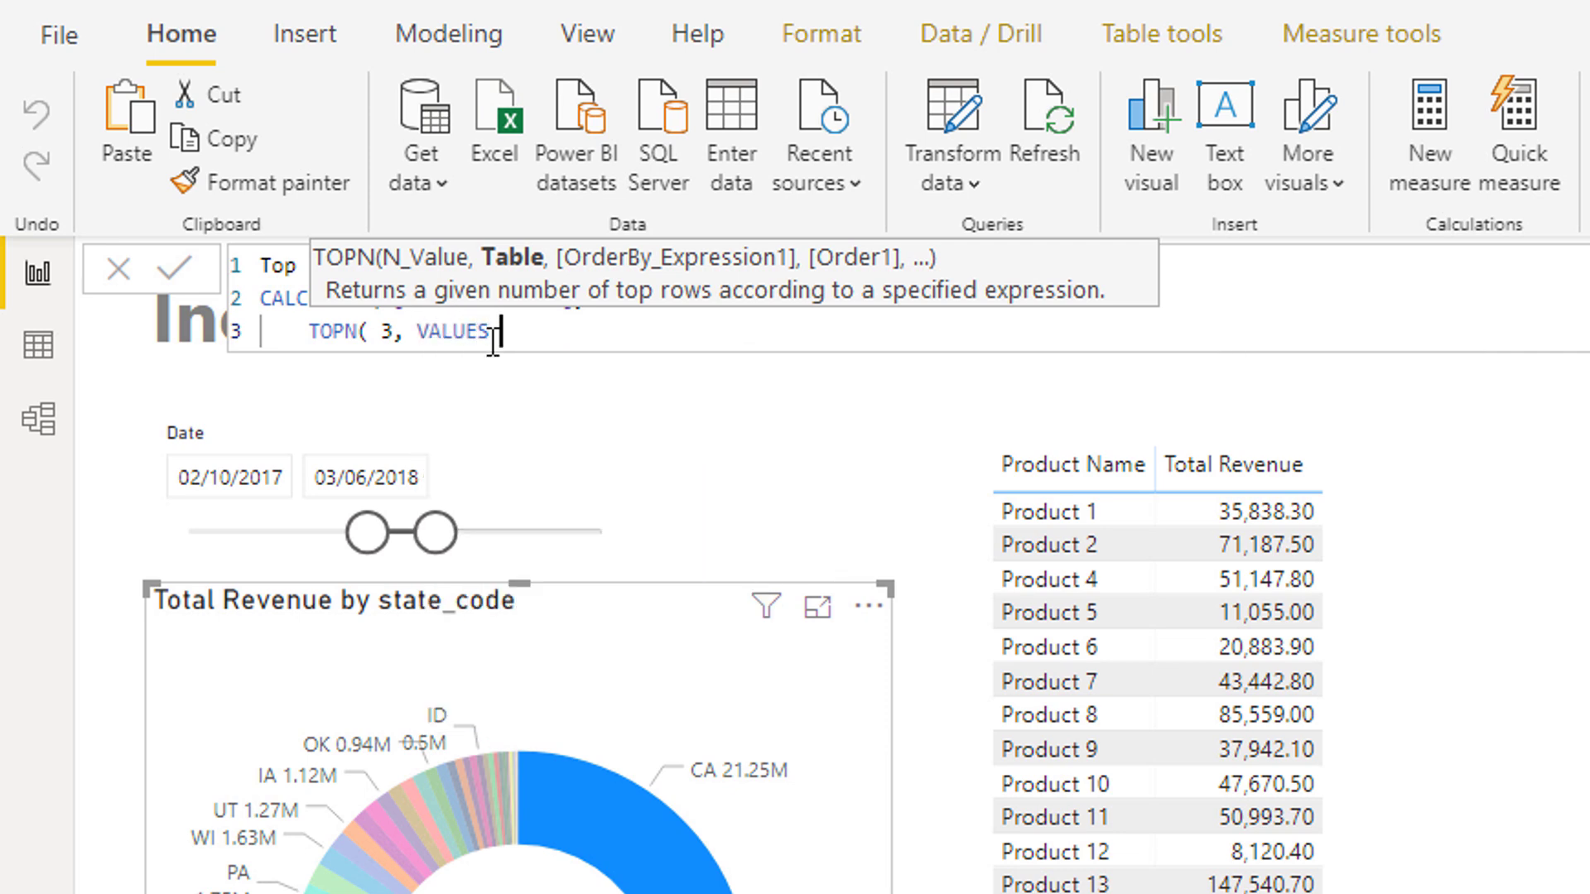
{"action": "type", "text": "Cus"}
{"action": "key", "text": "Down"}
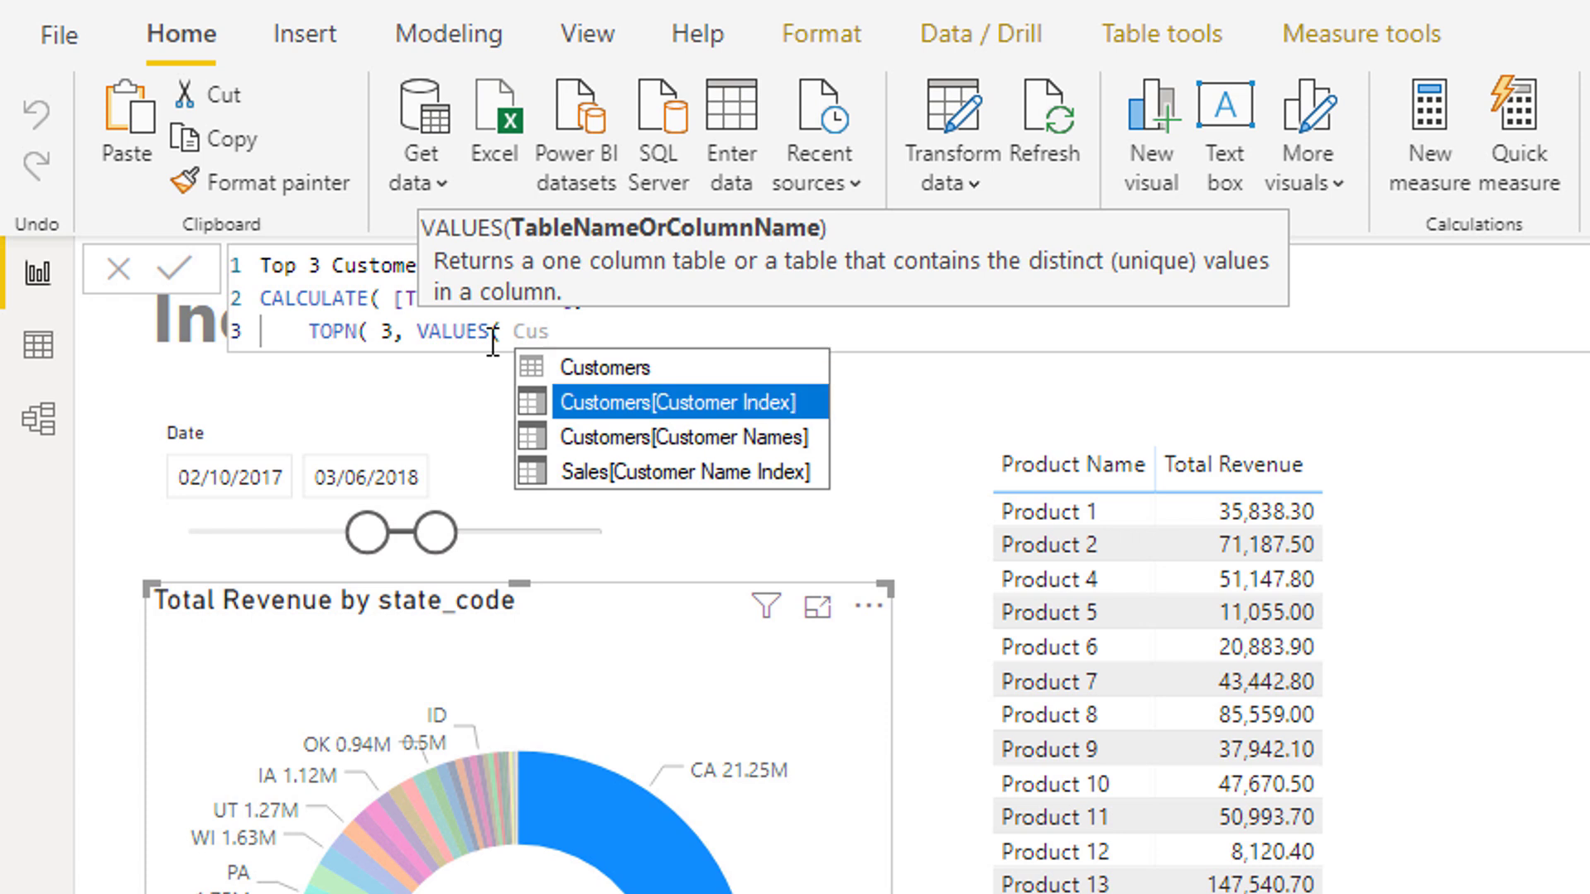
{"action": "key", "text": "Down"}
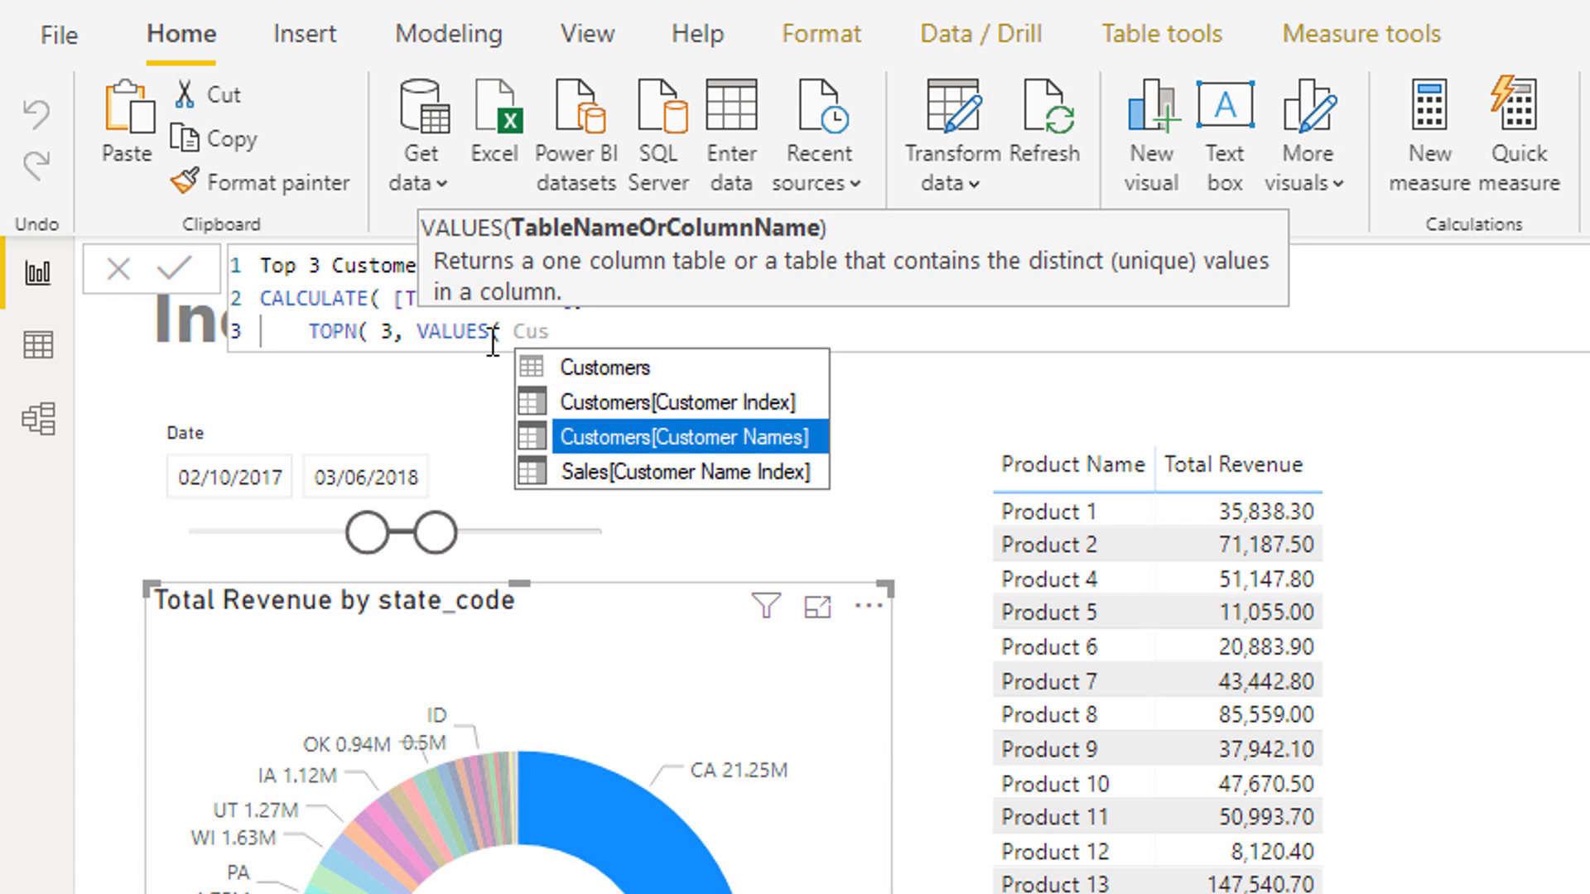
{"action": "key", "text": "Tab"}
{"action": "type", "text": ")"}
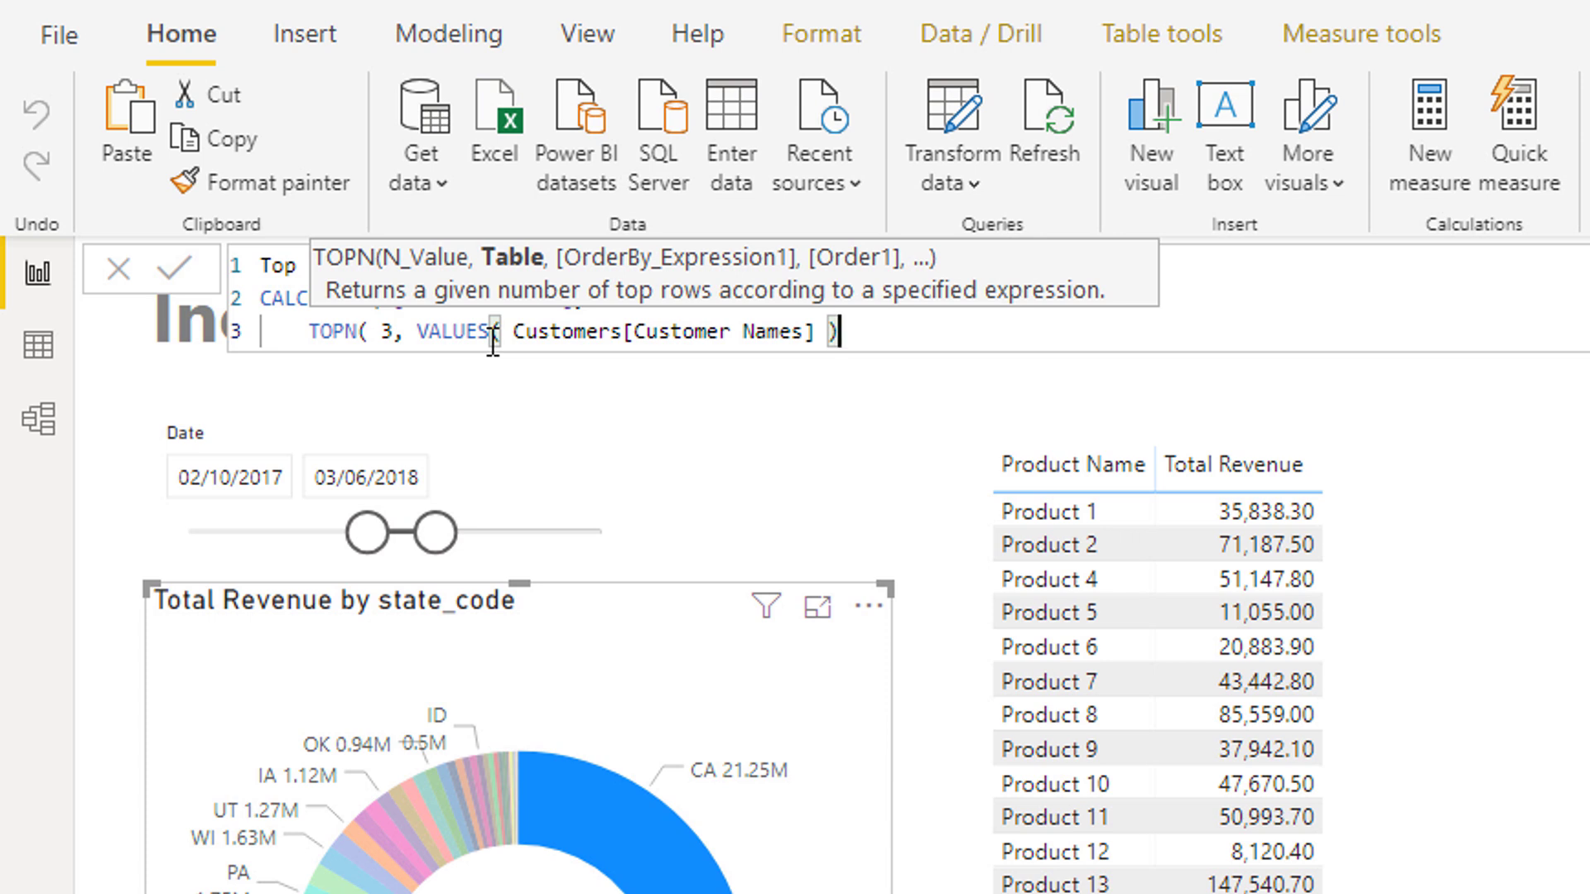
- Add [Total Revenue] as TOPN's order-by expression
{"action": "type", "text": ","}
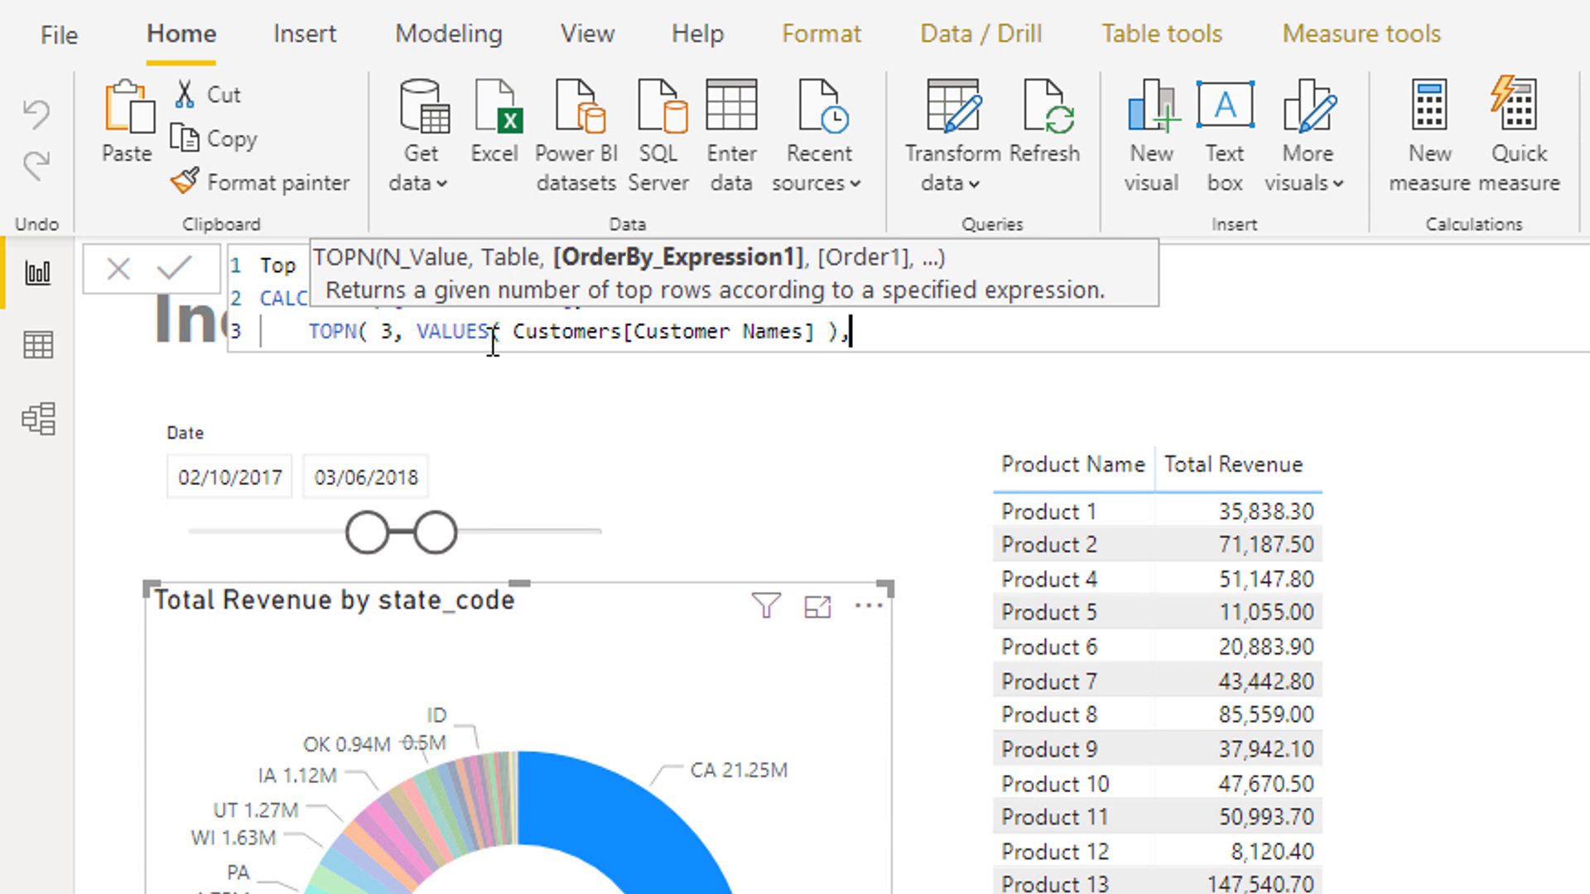
{"action": "type", "text": " Tota"}
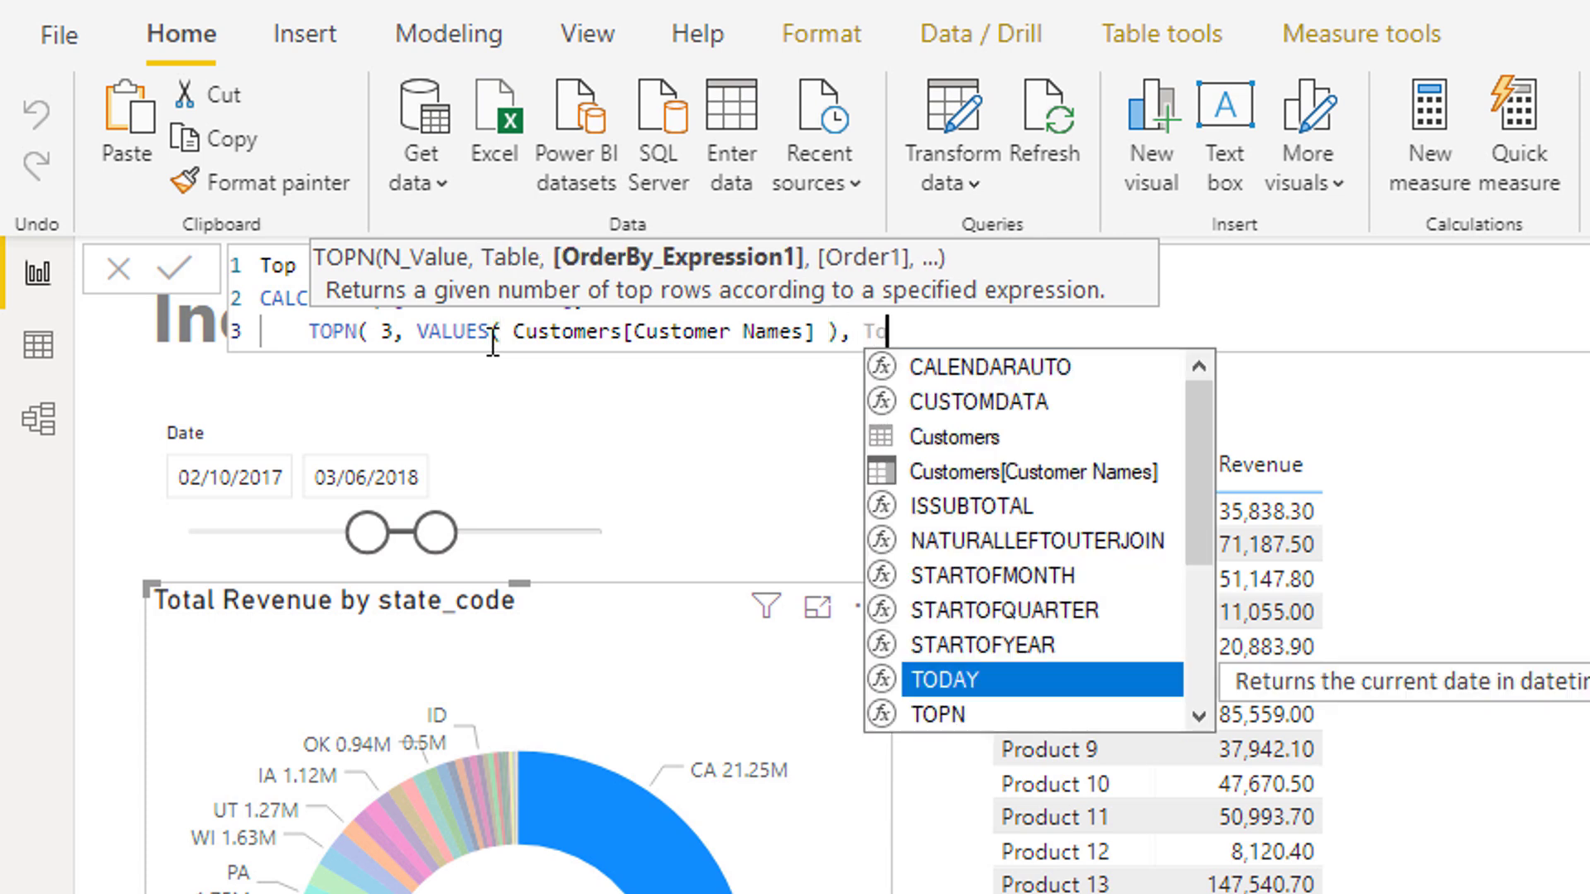
{"action": "key", "text": "Down"}
{"action": "key", "text": "Down"}
{"action": "key", "text": "Down"}
{"action": "key", "text": "Tab"}
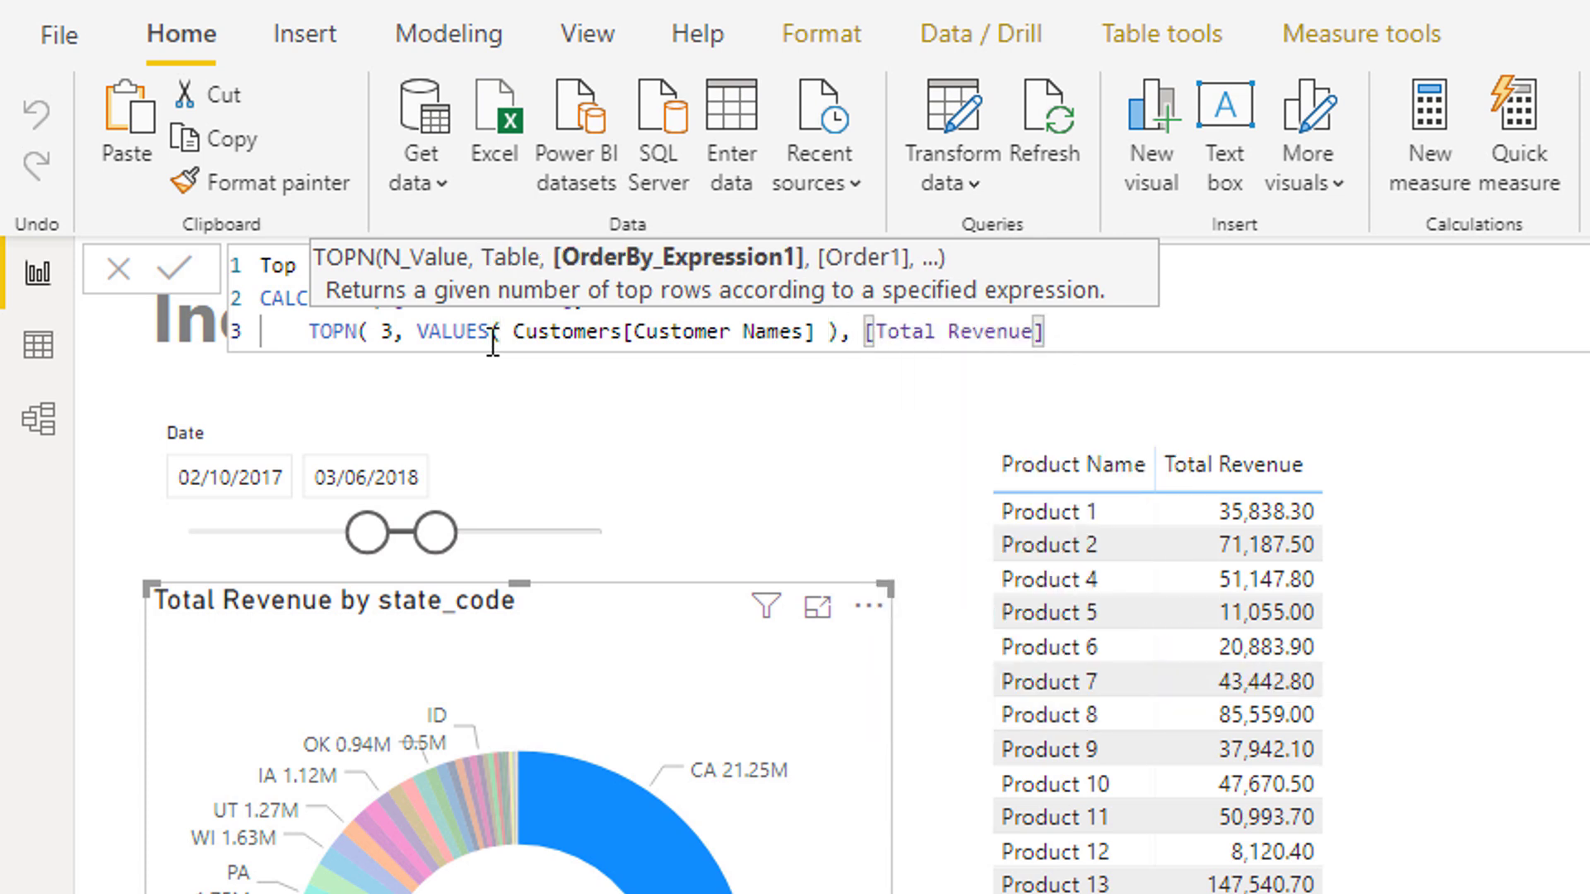
- Set the TOPN order to DESC, close both functions and commit the measure
{"action": "type", "text": ","}
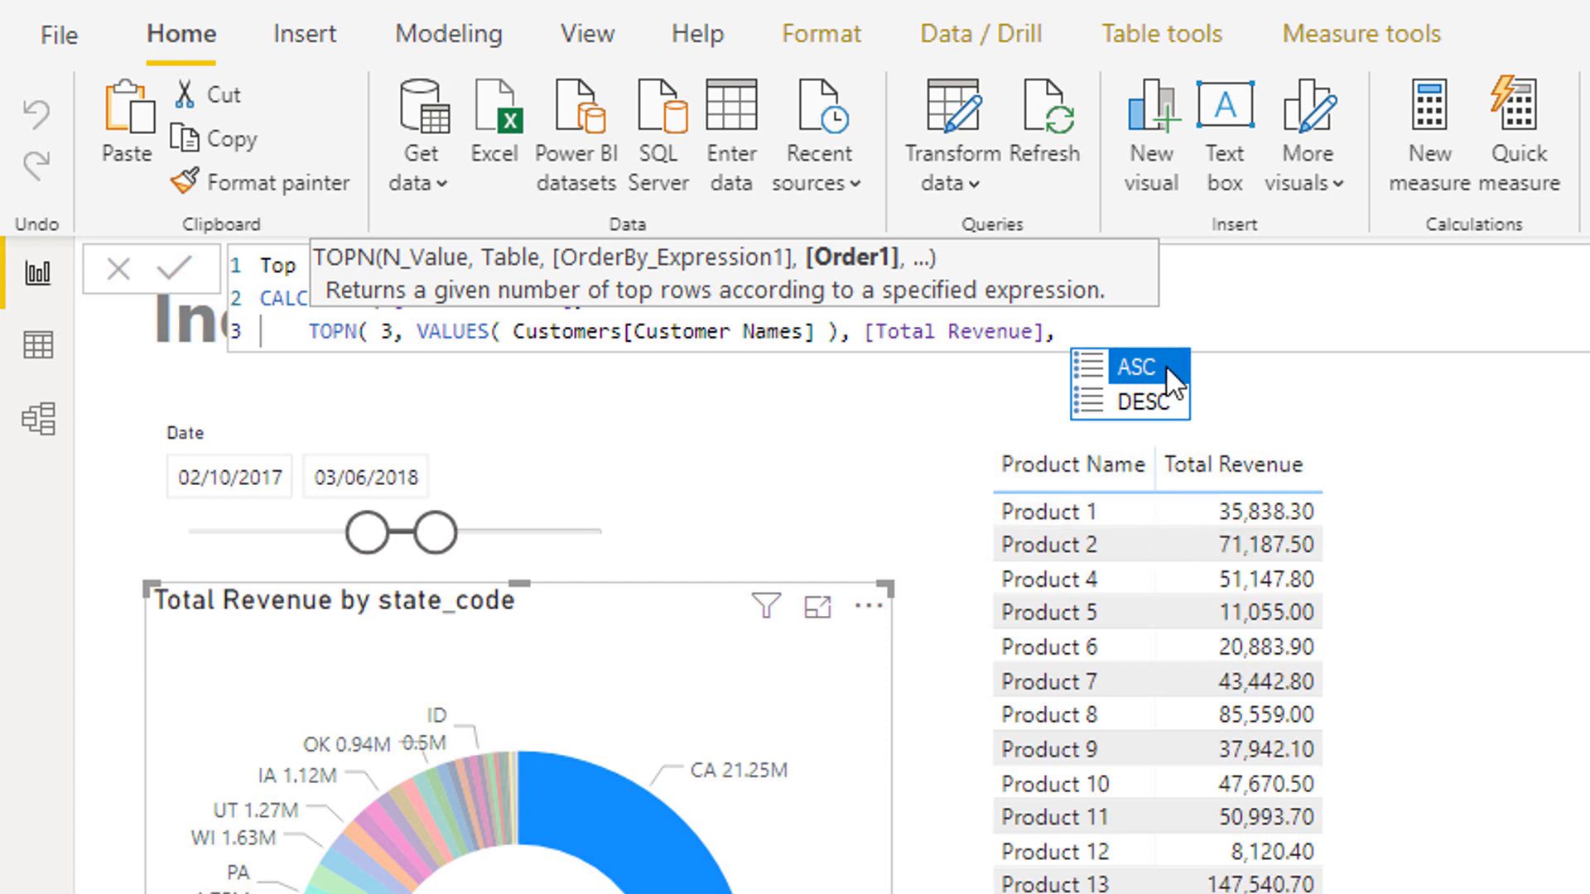
{"action": "key", "text": "Down"}
{"action": "key", "text": "Tab"}
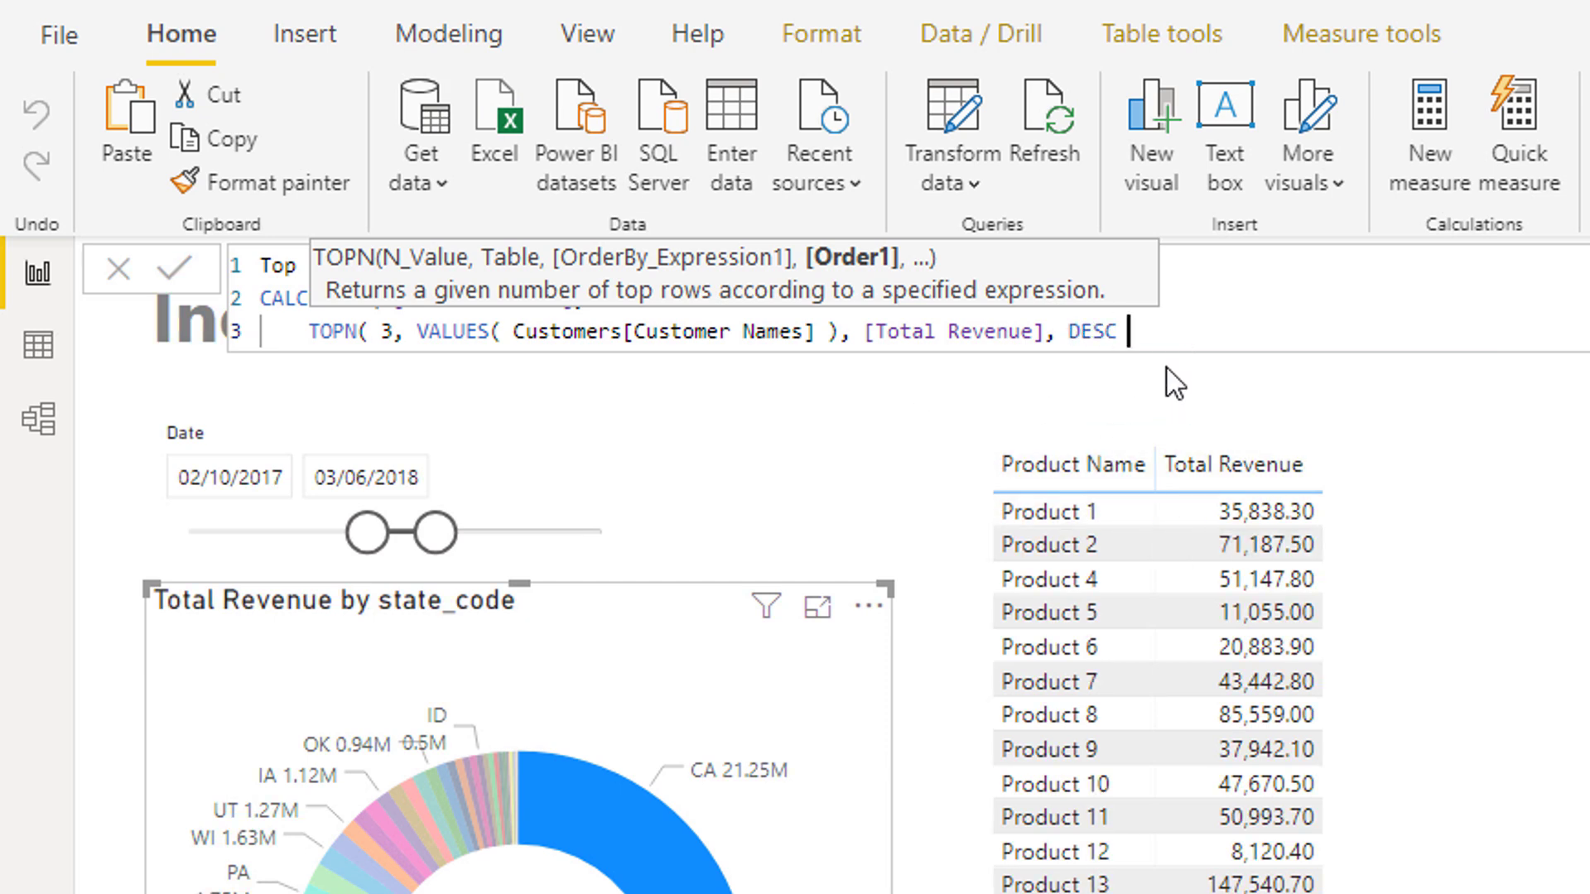
{"action": "type", "text": ") )"}
{"action": "key", "text": "Return"}
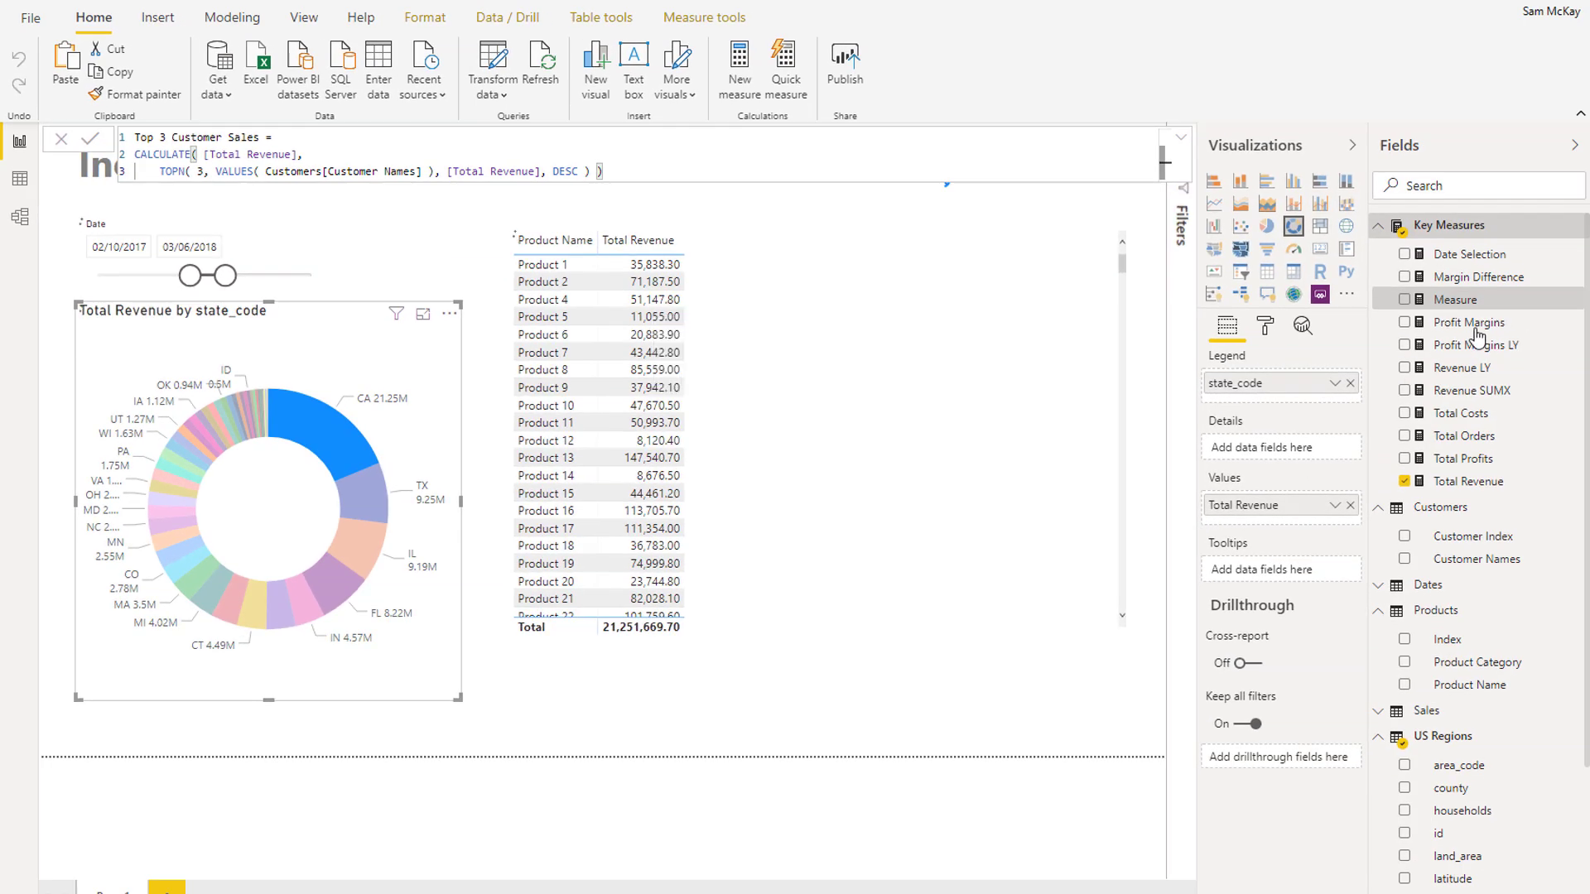
- Add Top 3 Customer Sales as a column in the product table and clear the CA filter from the donut chart
{"action": "left_click_drag", "start_coordinate": [1454, 390], "coordinate": [770, 419]}
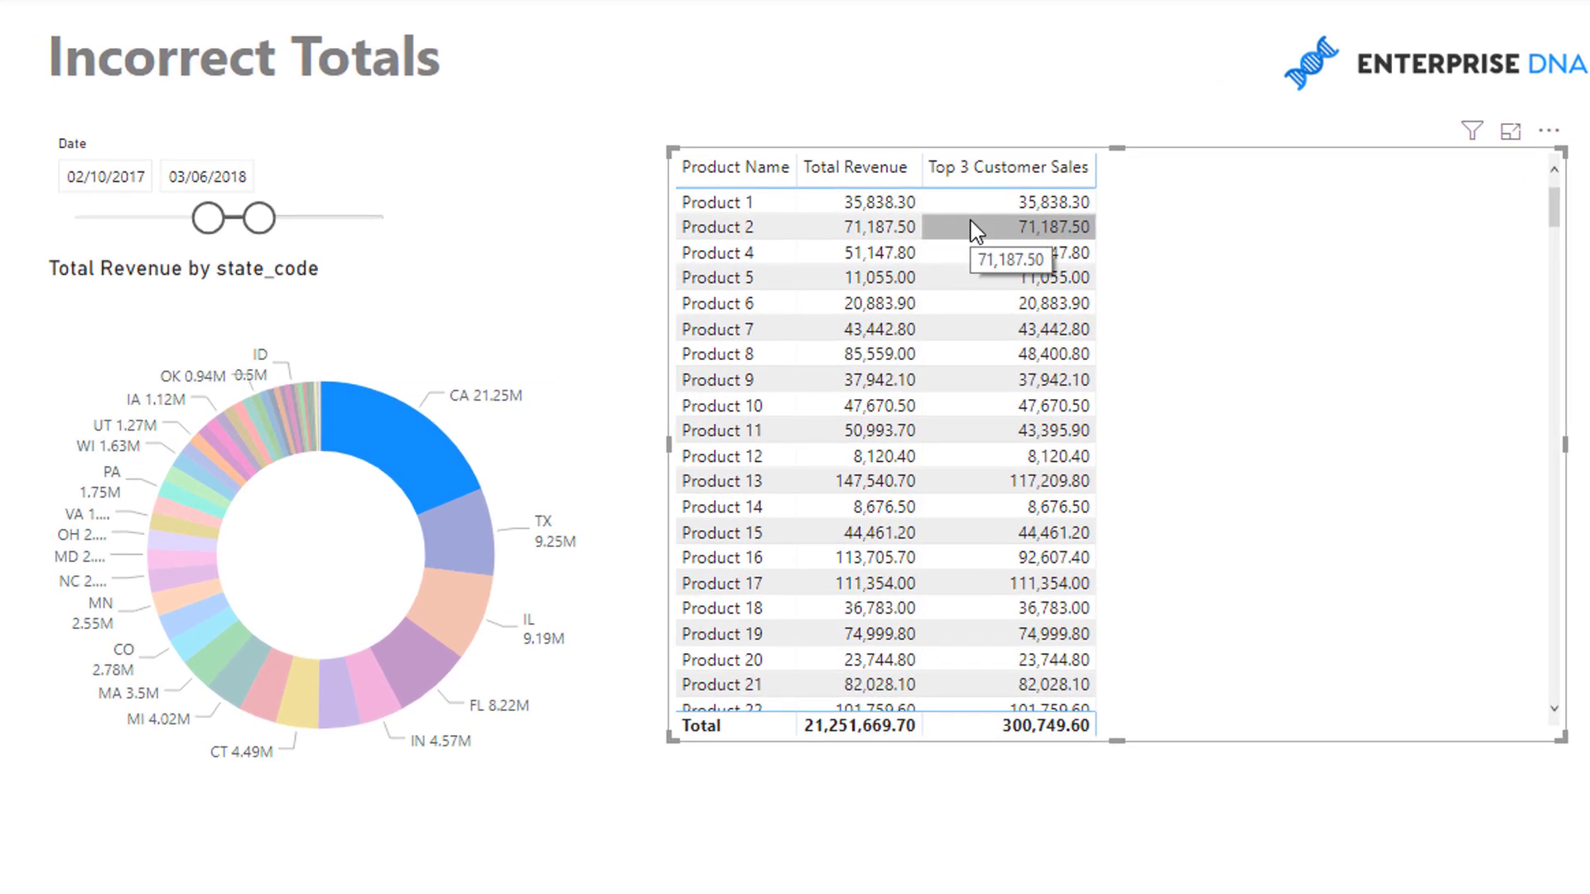
{"action": "left_click", "coordinate": [400, 337]}
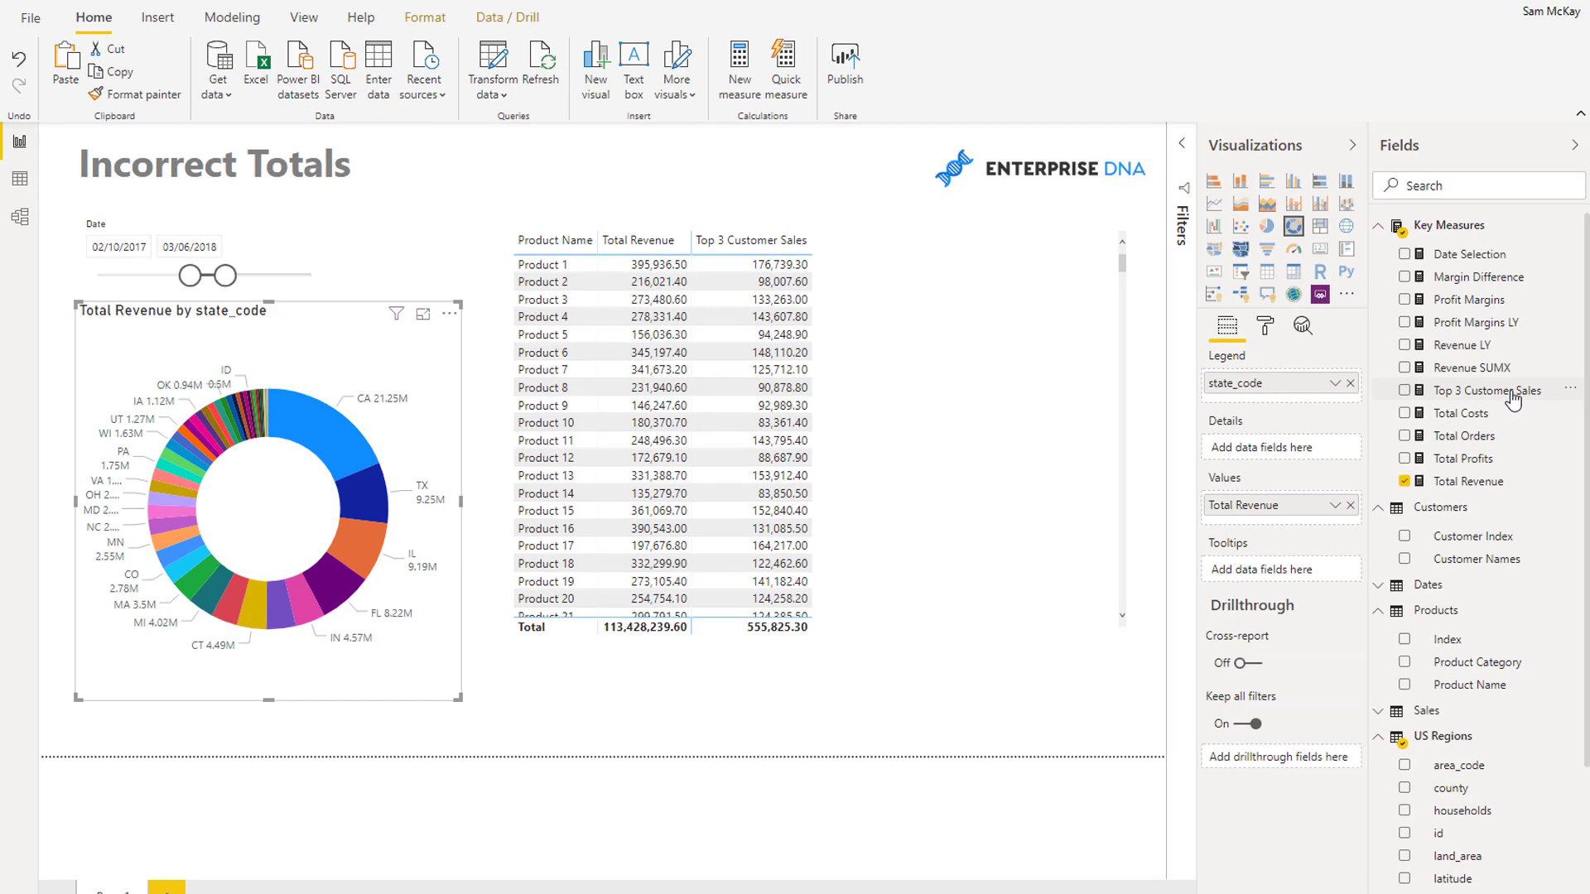
- Open the Top 3 Customer Sales formula and highlight its TOPN( 3, VALUES( Customers[Customer Names] ) portion for review
{"action": "left_click", "coordinate": [1512, 398]}
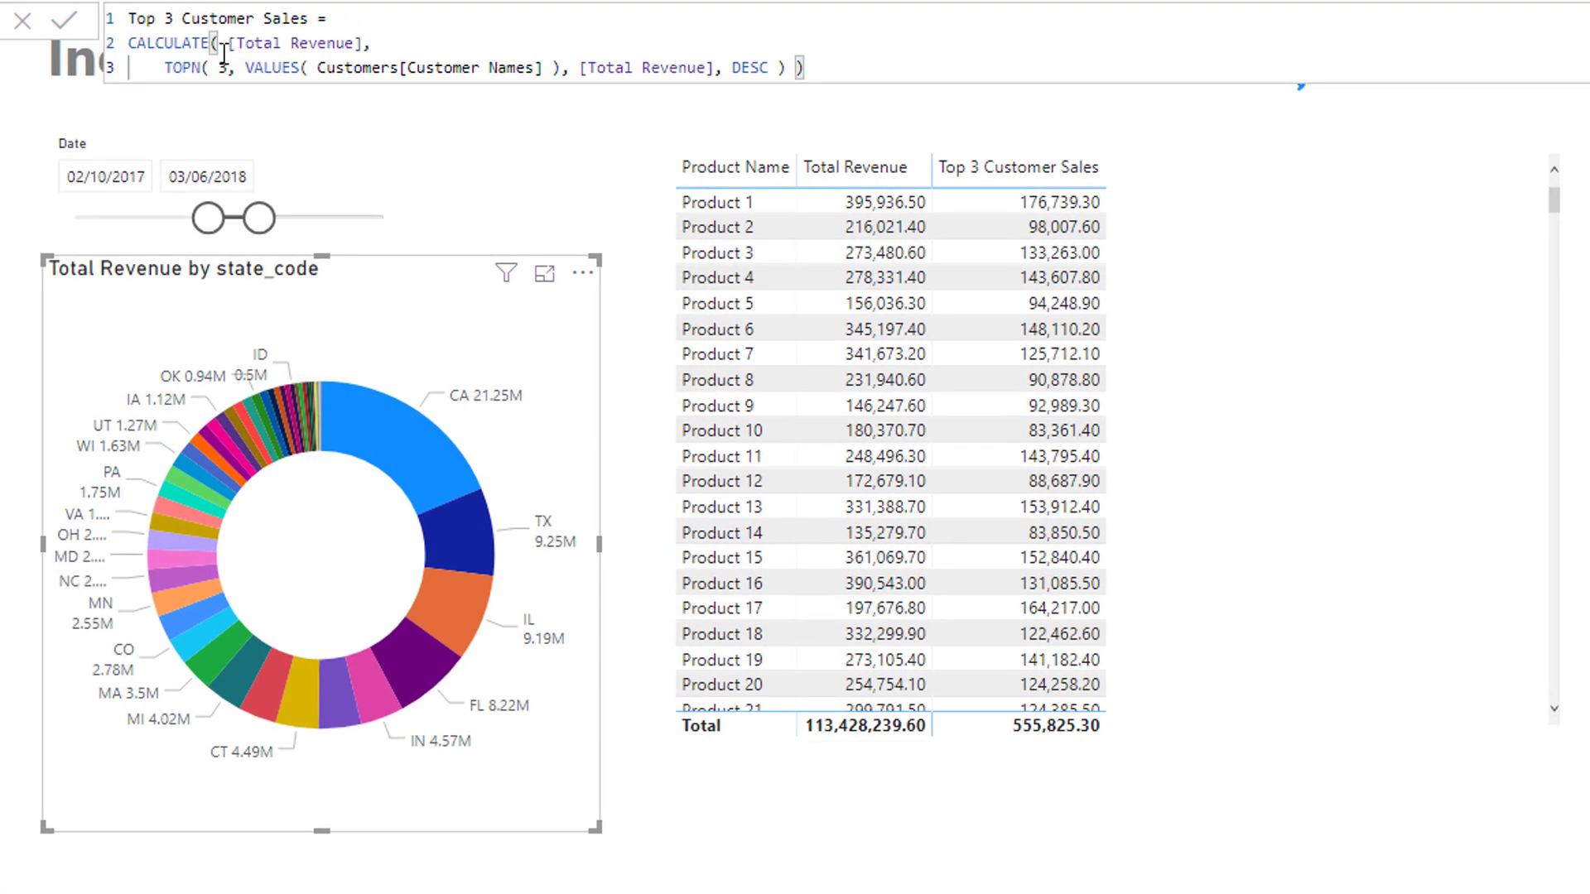
{"action": "left_click_drag", "start_coordinate": [161, 71], "coordinate": [563, 68]}
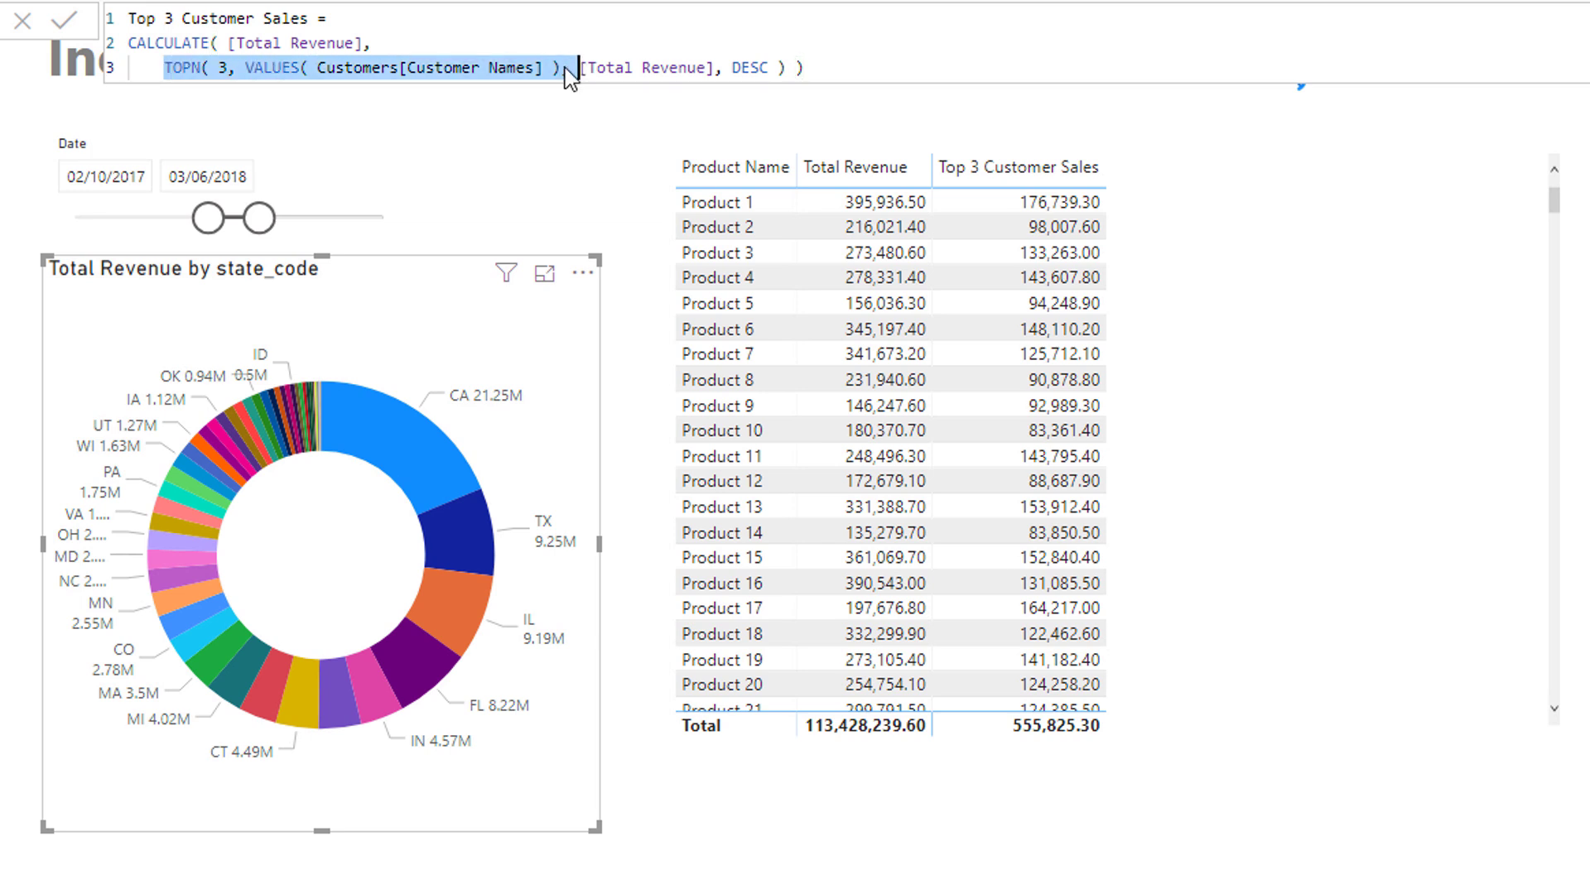
- Review the Top 3 Customer Sales formula, checking TOPN's order-by expression and highlighting CALCULATE's [Total Revenue] argument
{"action": "left_click", "coordinate": [558, 68]}
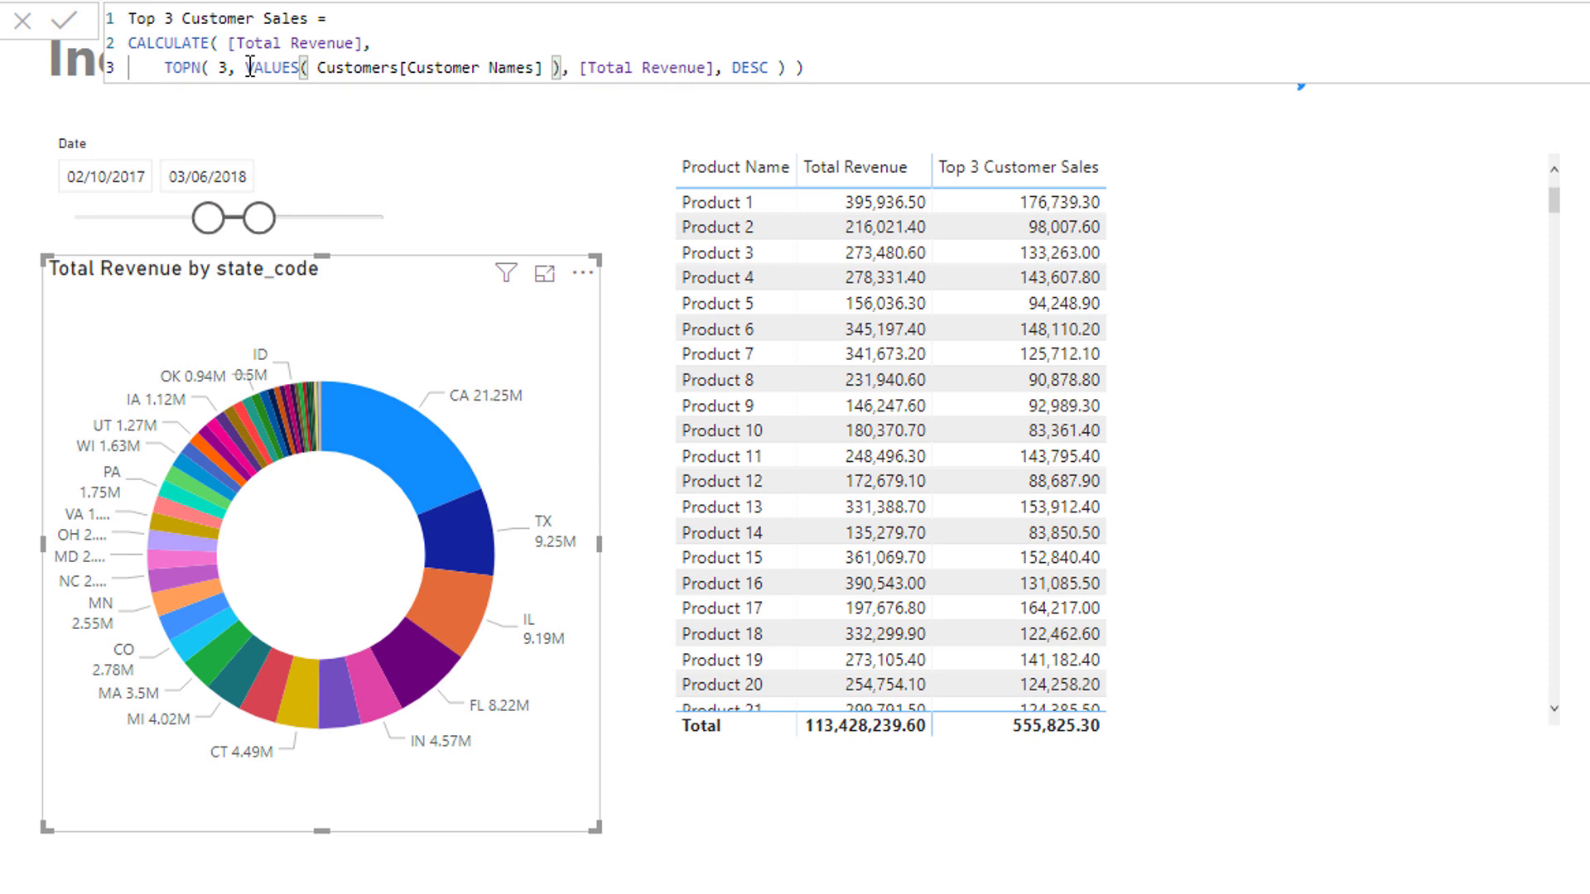
{"action": "left_click", "coordinate": [580, 69]}
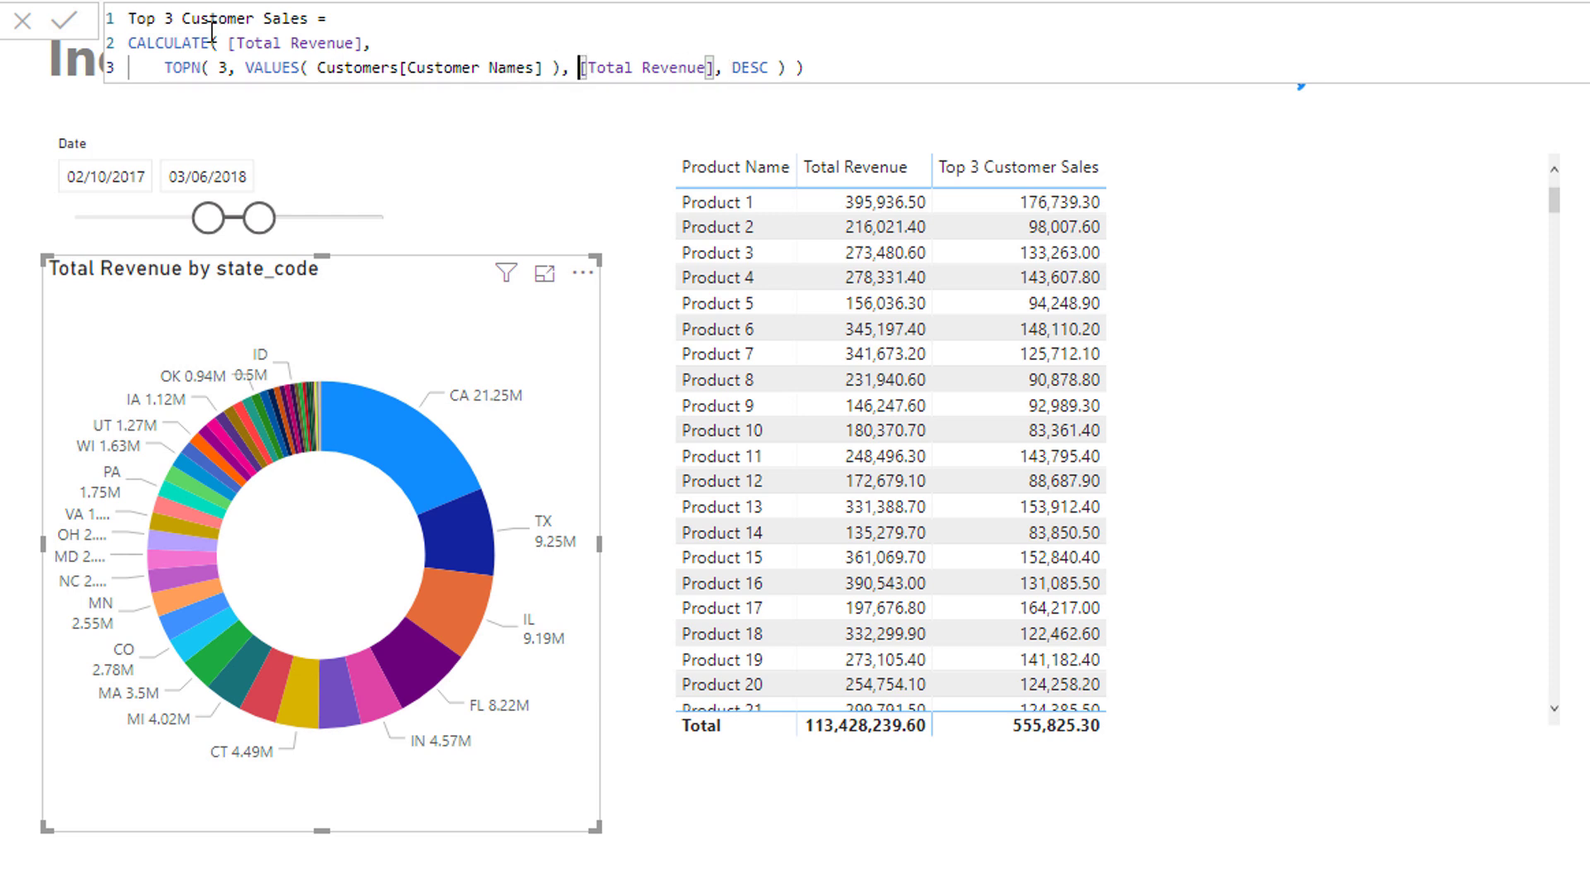
{"action": "left_click_drag", "start_coordinate": [217, 42], "coordinate": [450, 42]}
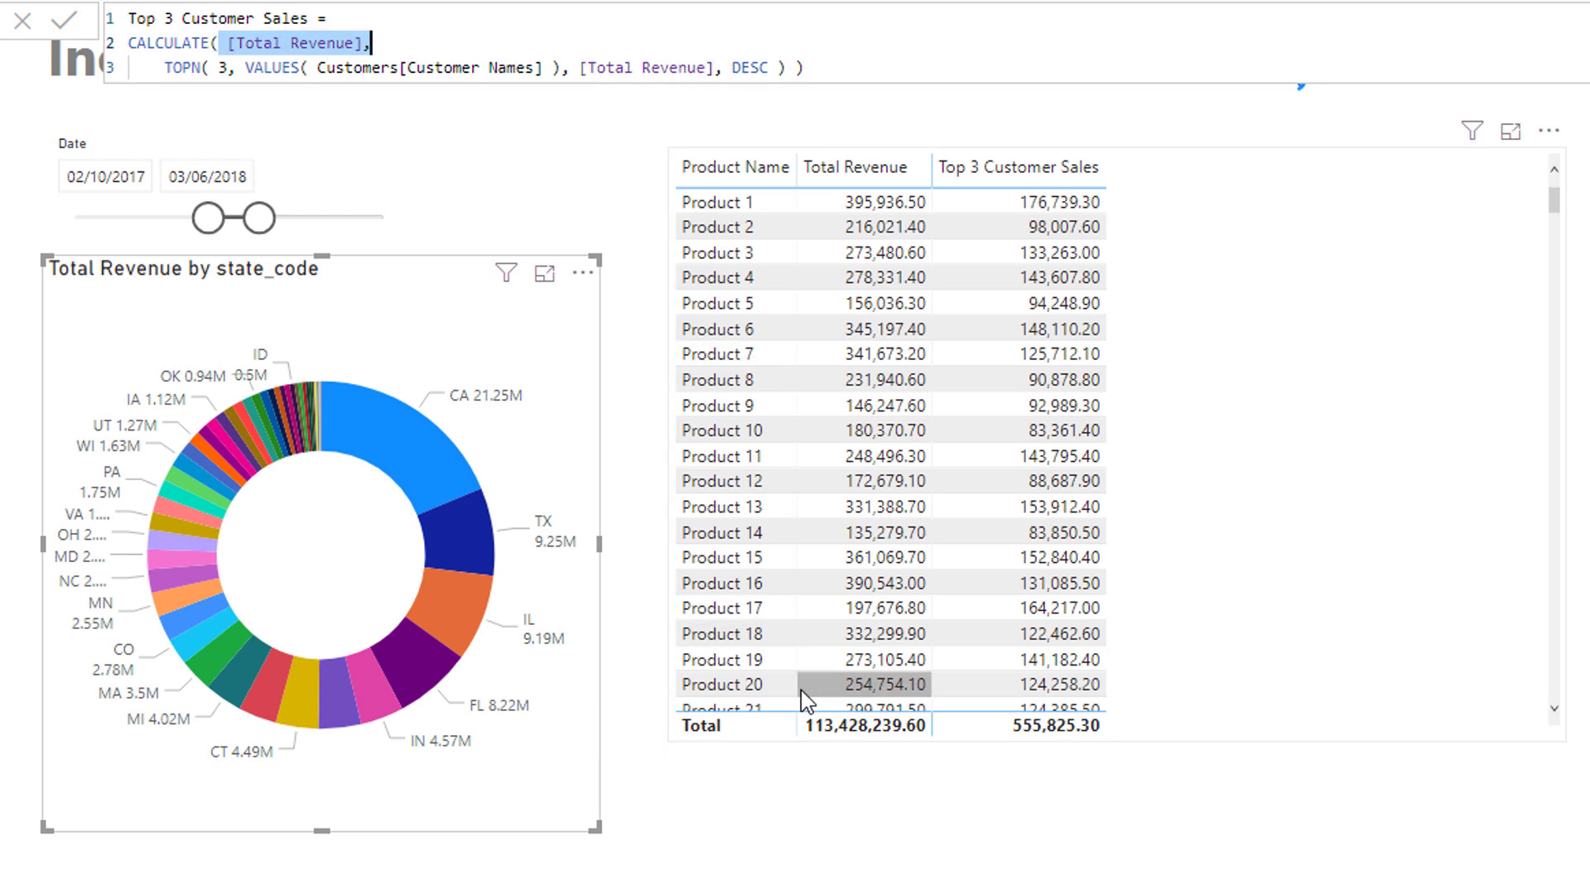
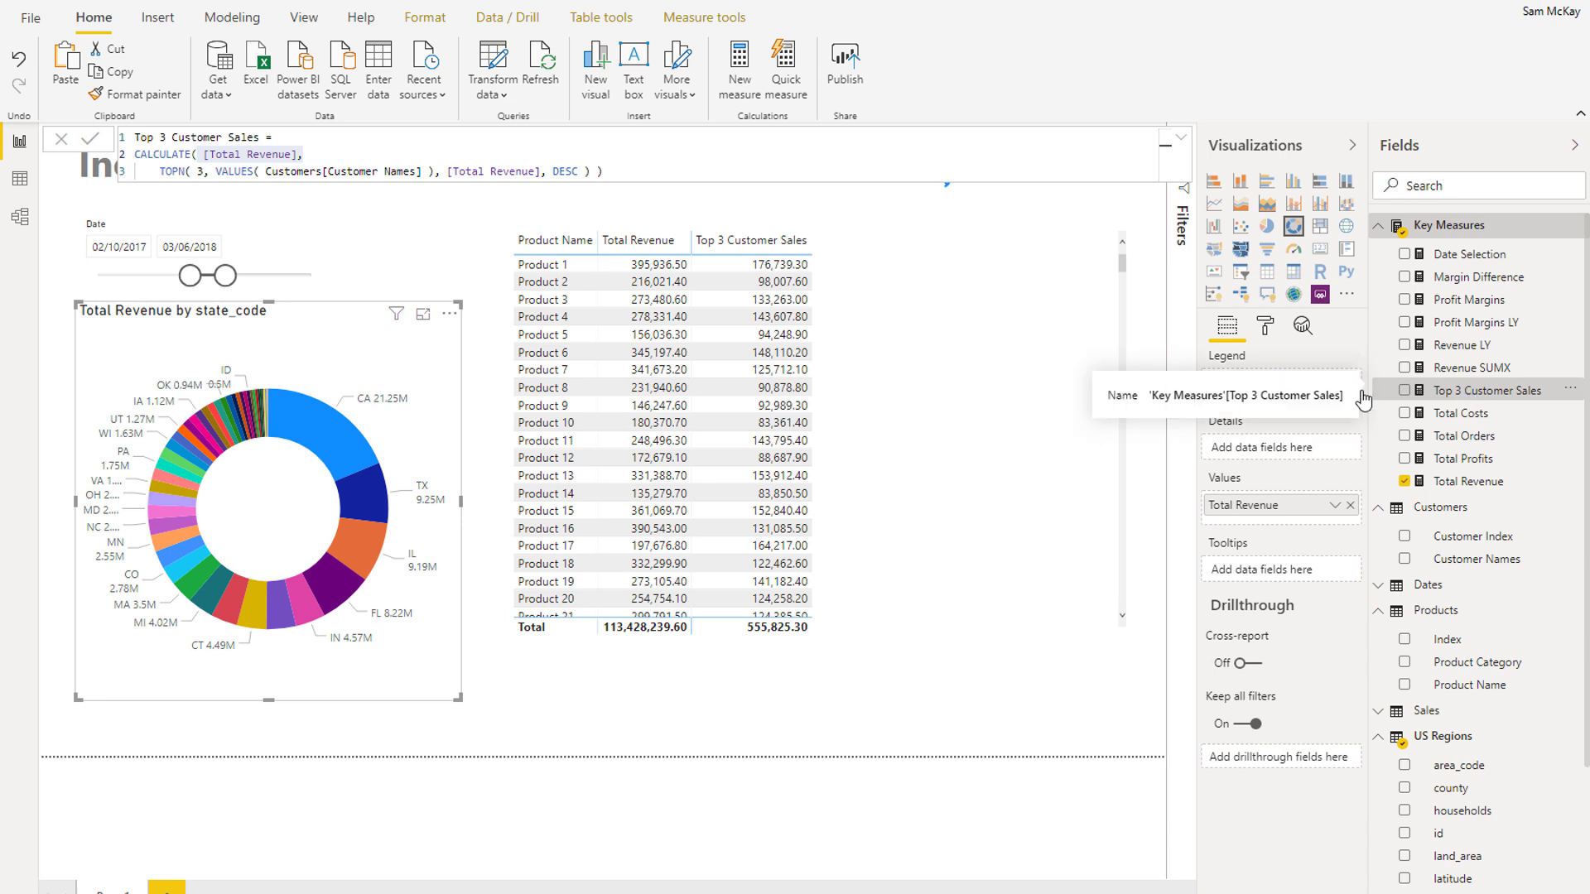
- Create a new measure in the Key Measures table and open its formula for editing
{"action": "left_click", "coordinate": [742, 80]}
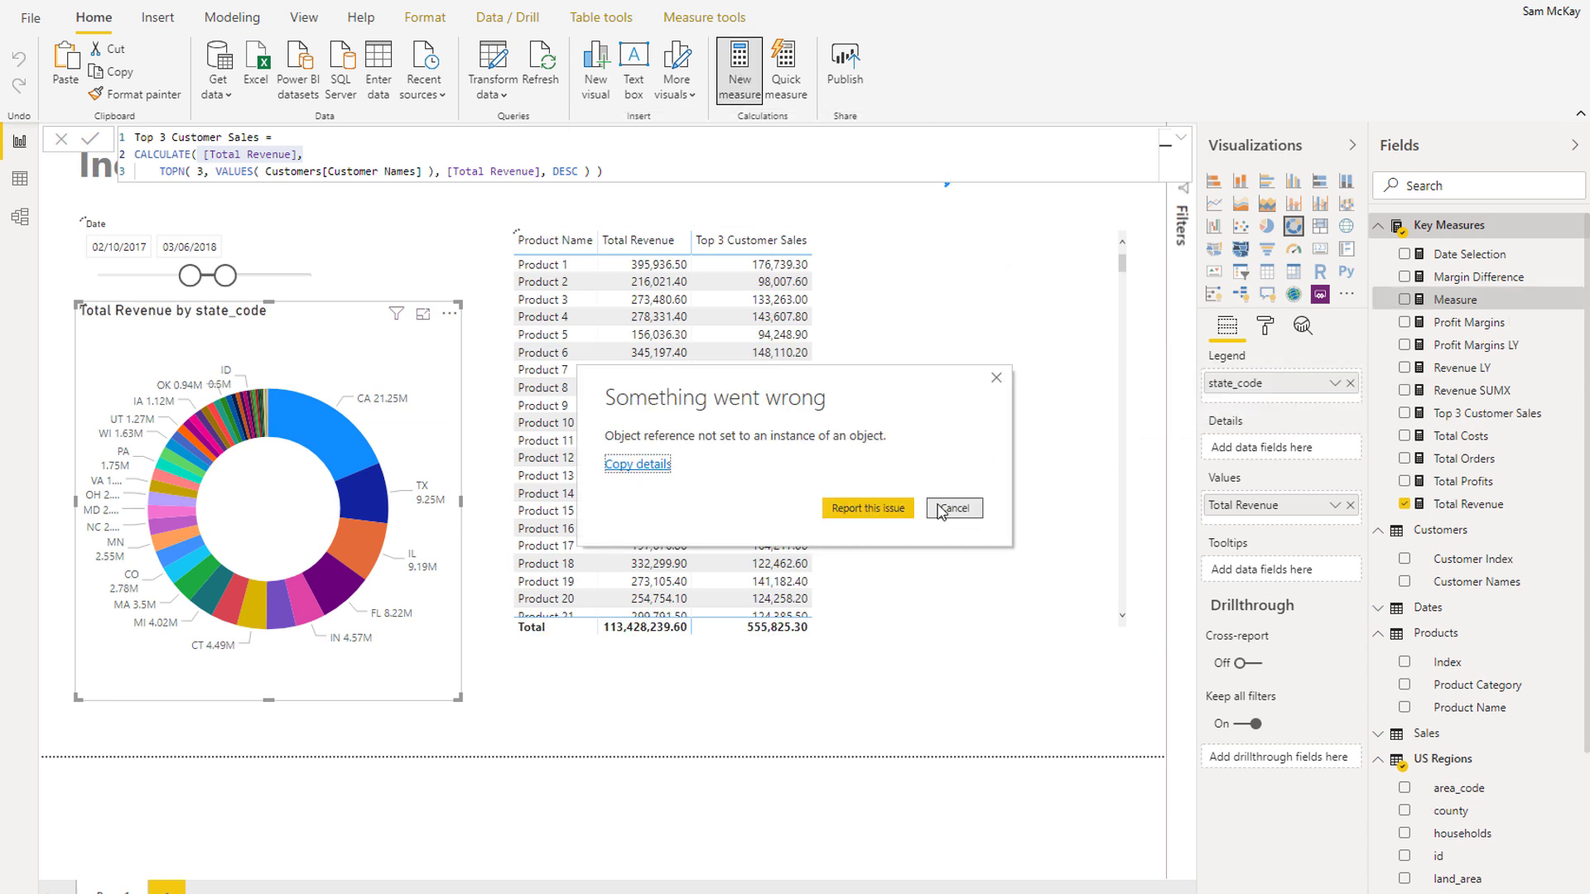
{"action": "left_click", "coordinate": [954, 507]}
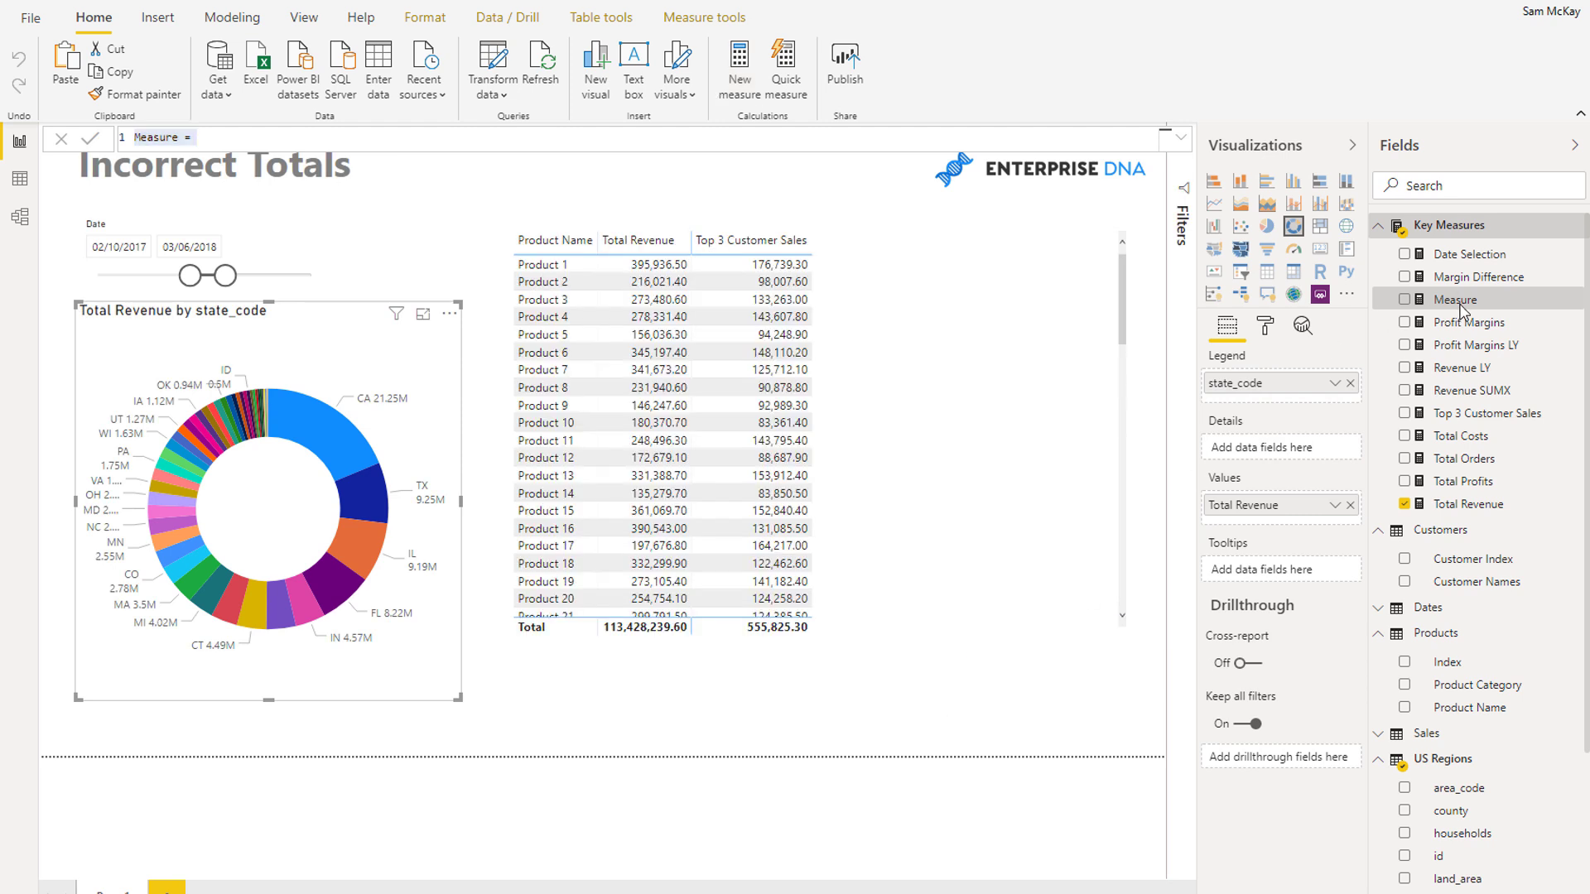
{"action": "key", "text": "ctrl+z"}
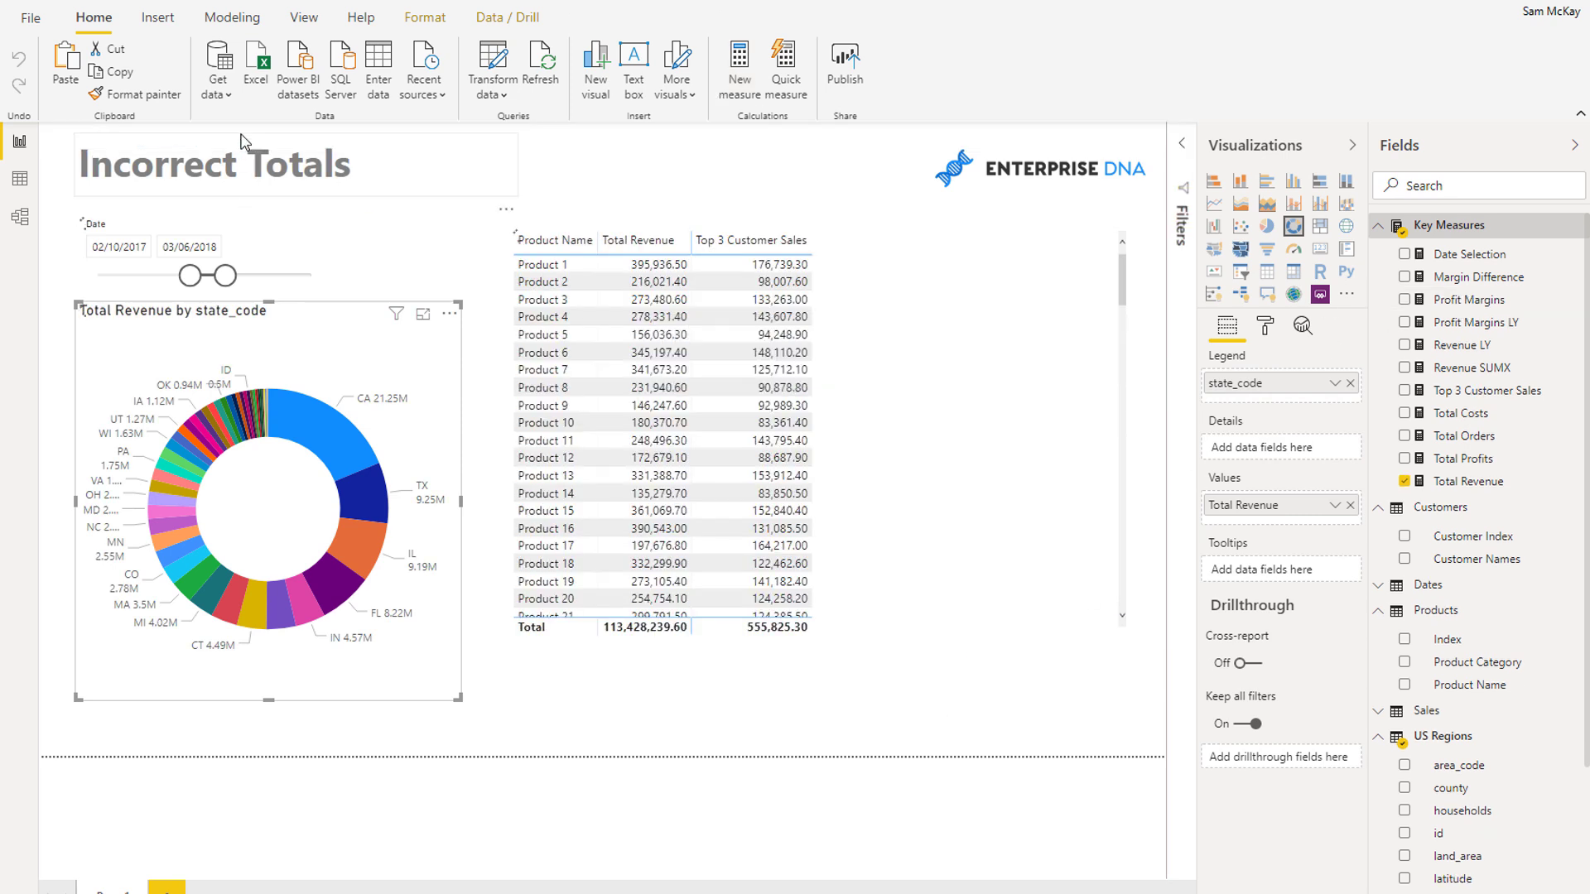
{"action": "left_click", "coordinate": [1450, 300]}
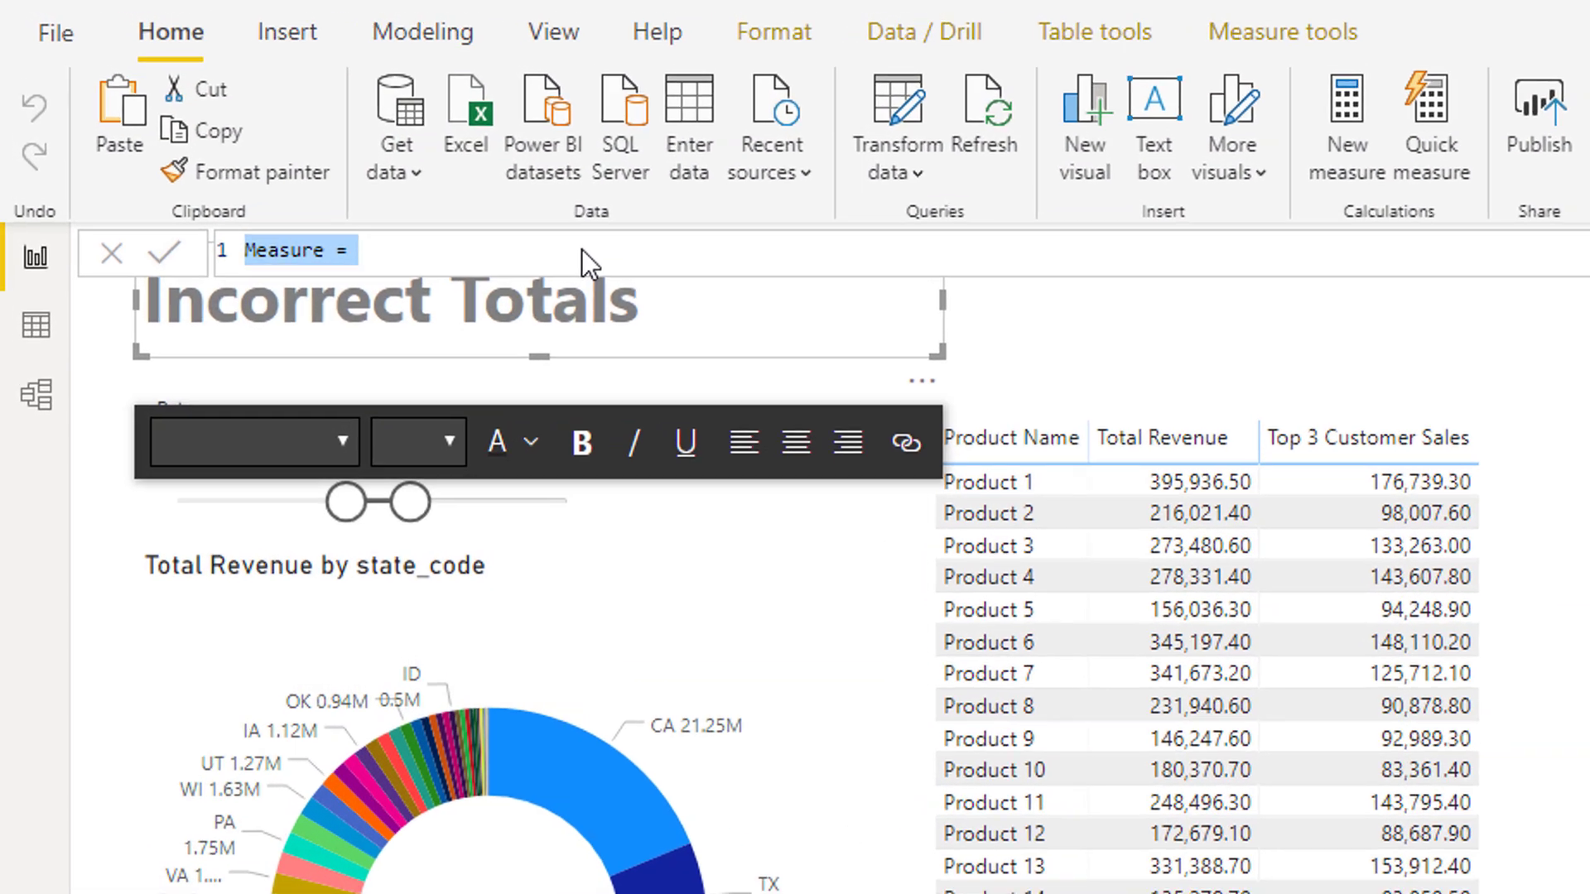
- Name the new measure Top 3 Customer Sales FIX and start a new formula line after the equals sign
{"action": "type", "text": "T"}
{"action": "key", "text": "BackSpace"}
{"action": "type", "text": "Top 3 "}
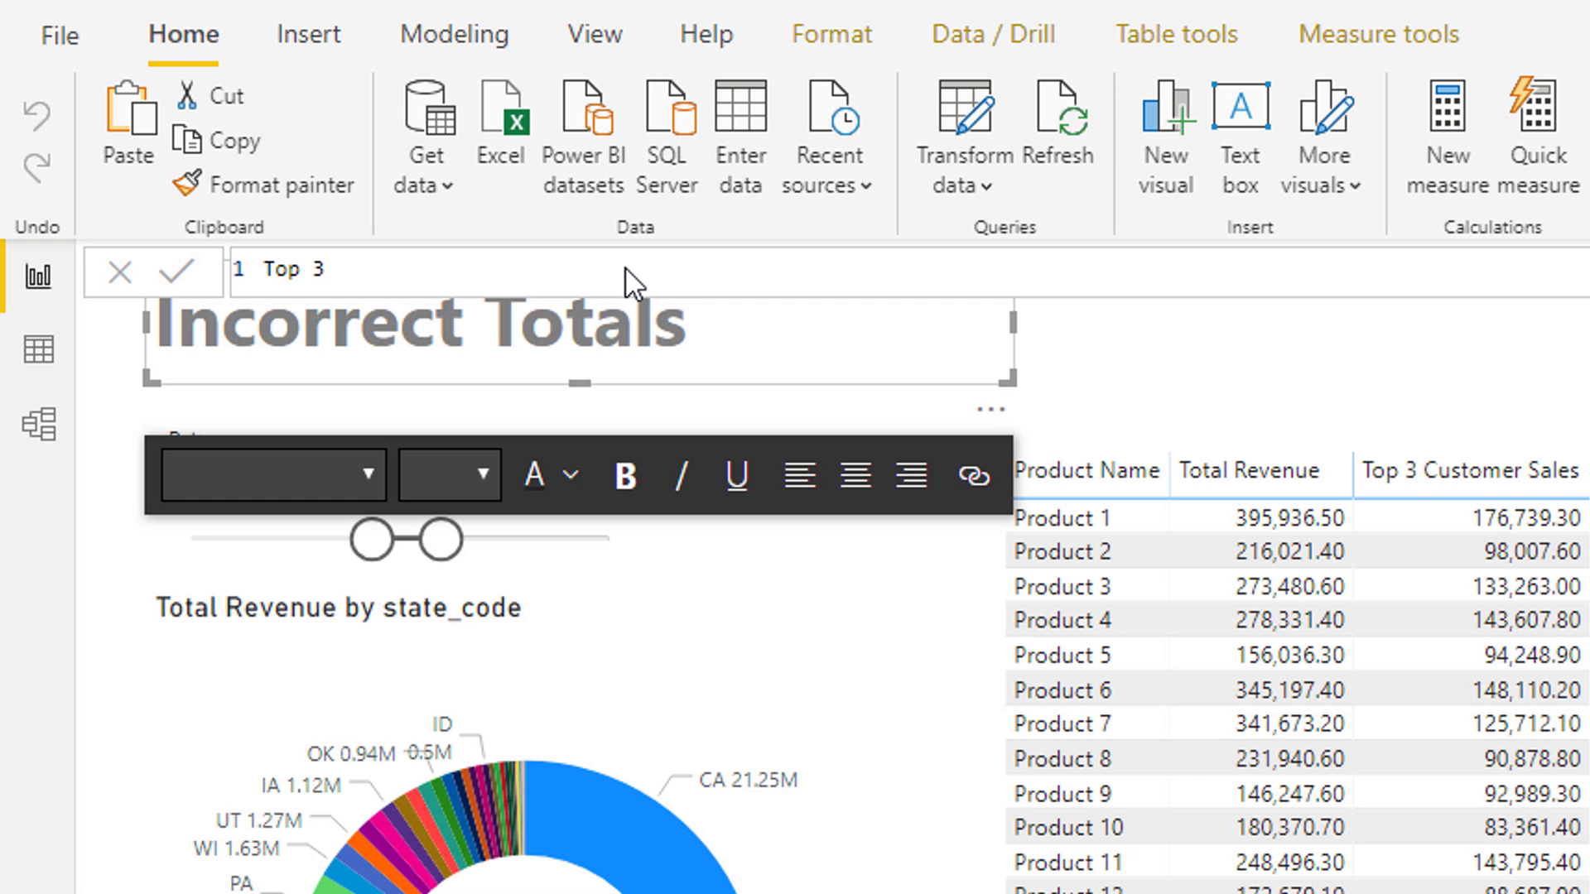
{"action": "type", "text": "Customer Sle"}
{"action": "key", "text": "BackSpace"}
{"action": "key", "text": "BackSpace"}
{"action": "type", "text": "ales"}
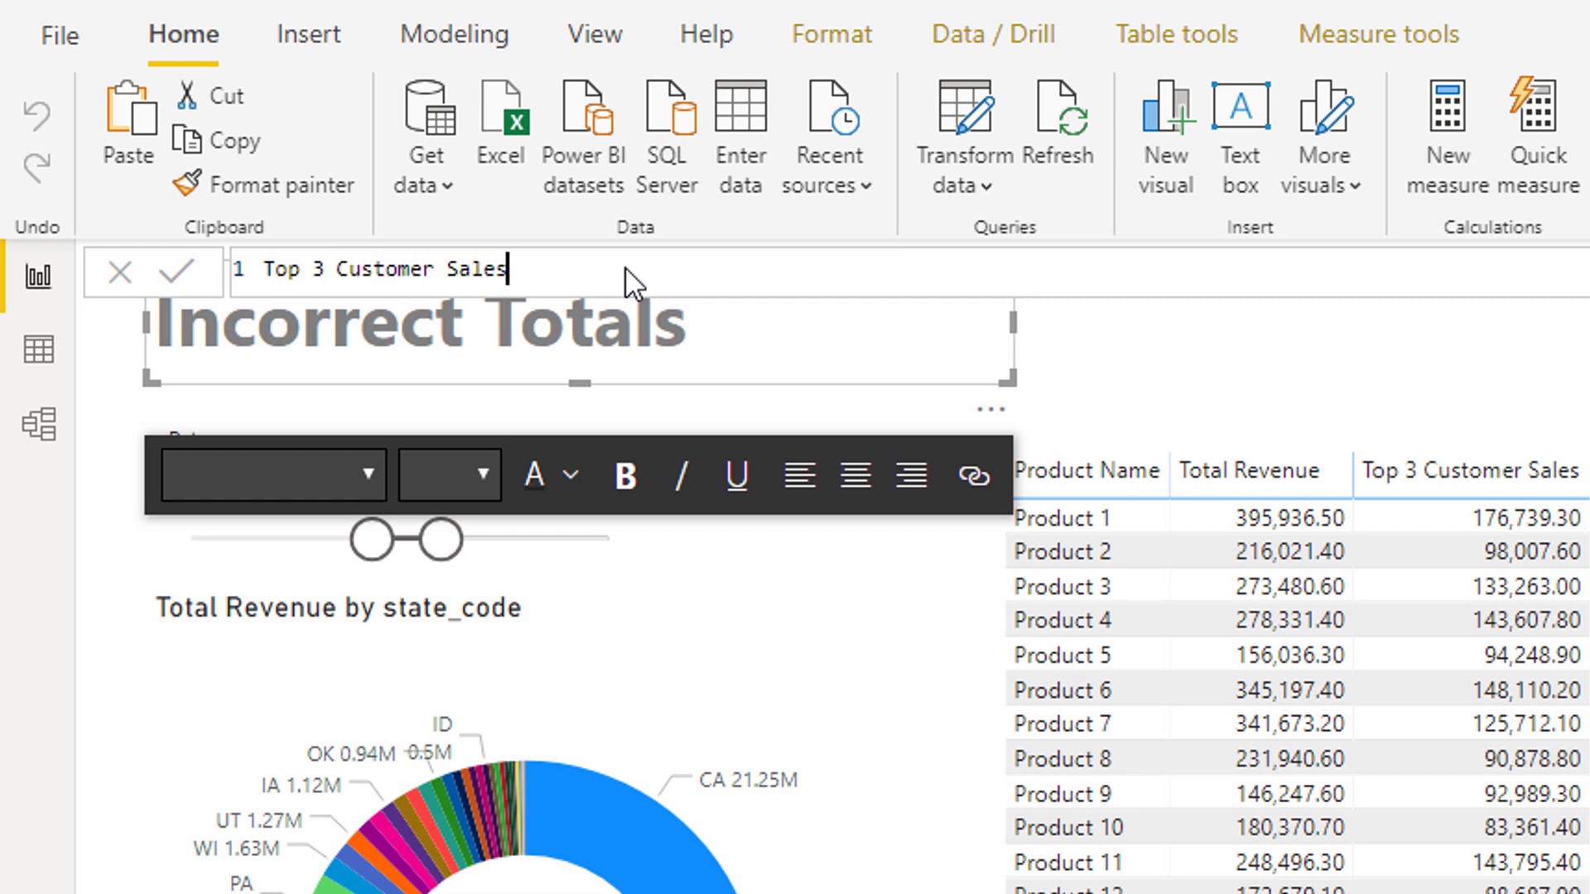
{"action": "type", "text": " FIX ="}
{"action": "key", "text": "shift+Return"}
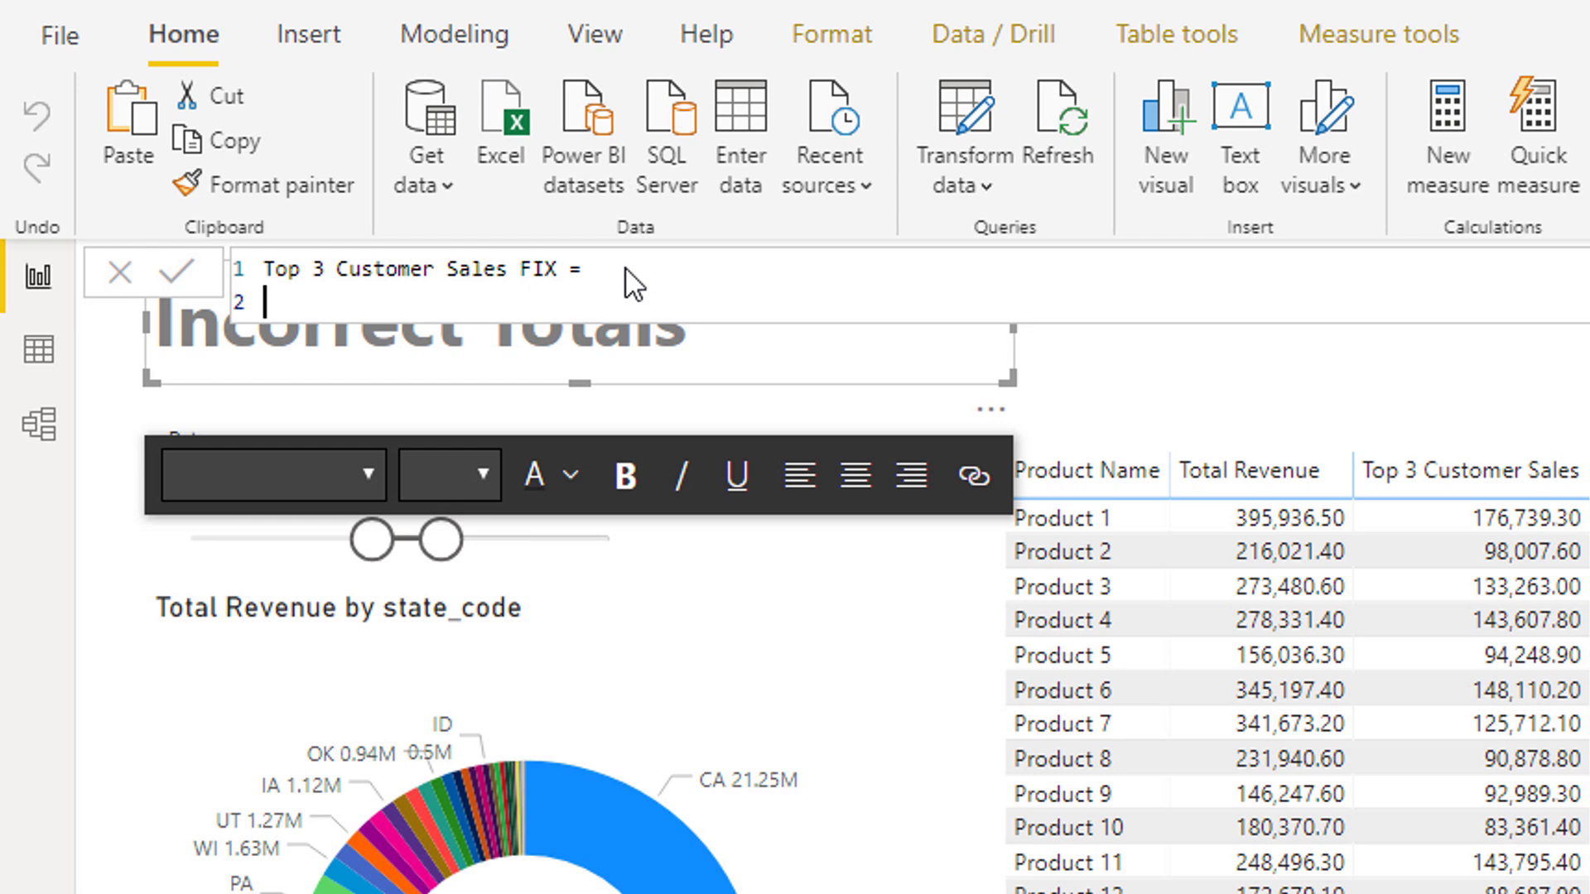
- Begin the formula with SUMX and nest a SUMMARIZE function on its own line as the table argument
{"action": "type", "text": "SUMX"}
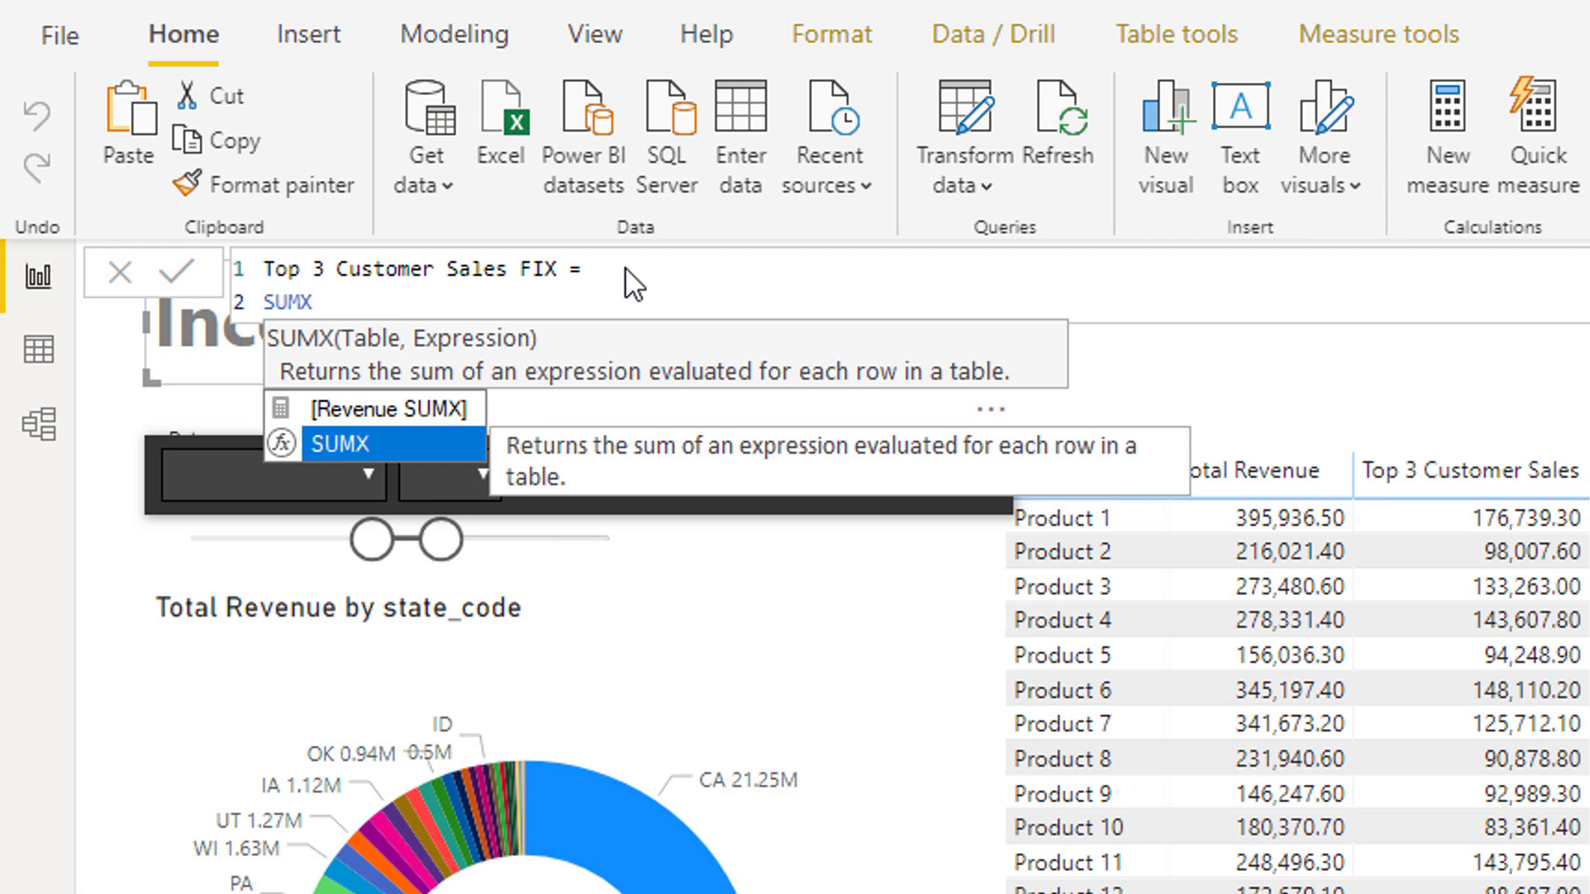
{"action": "type", "text": "("}
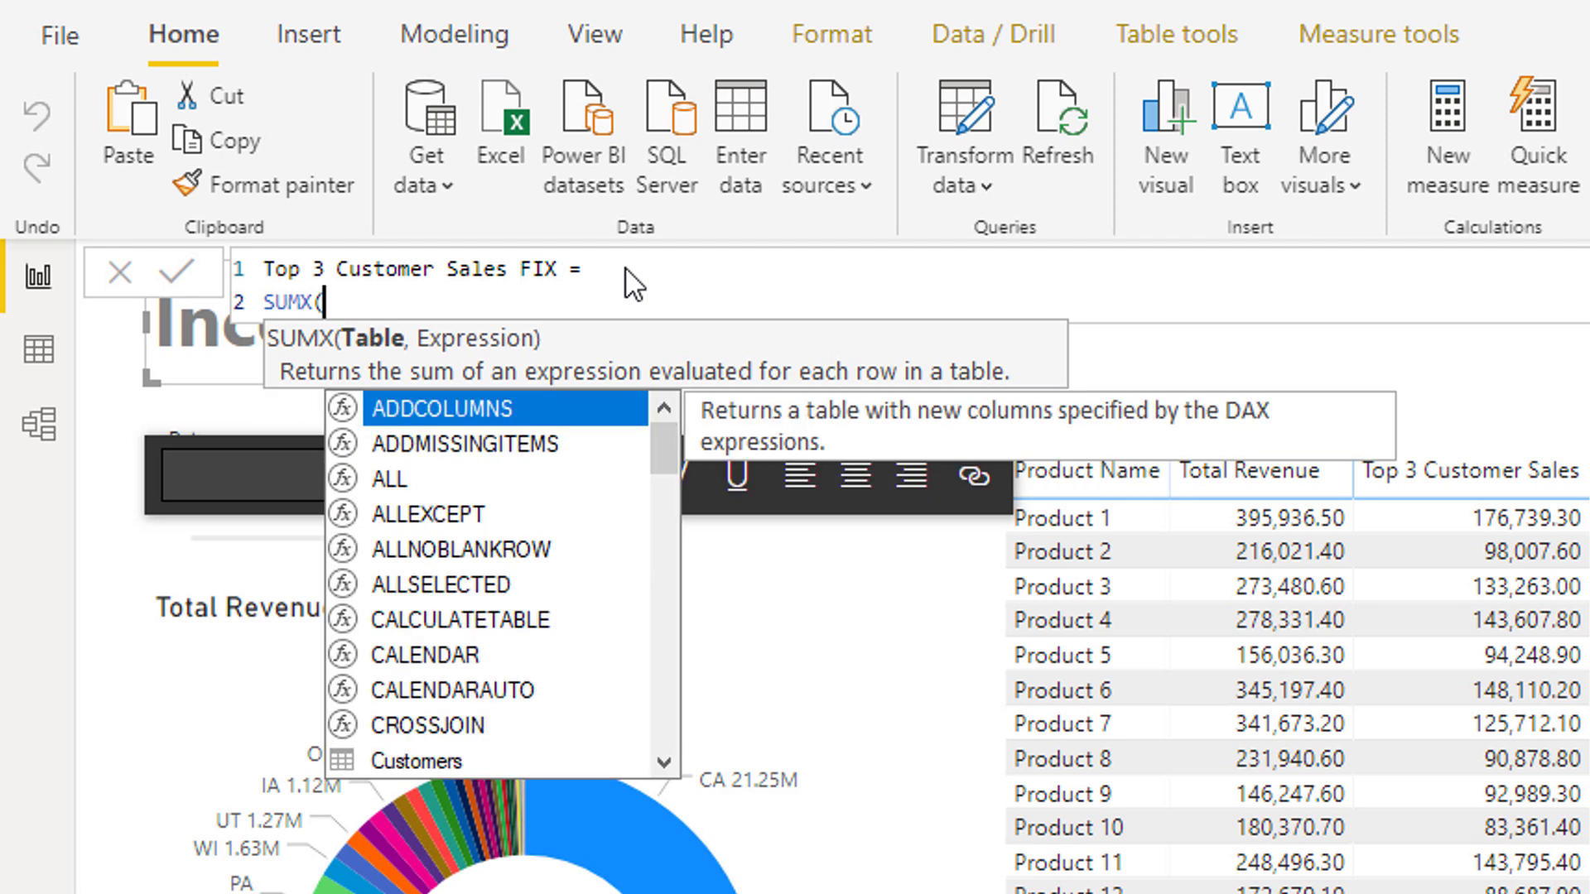
{"action": "key", "text": "shift+Return"}
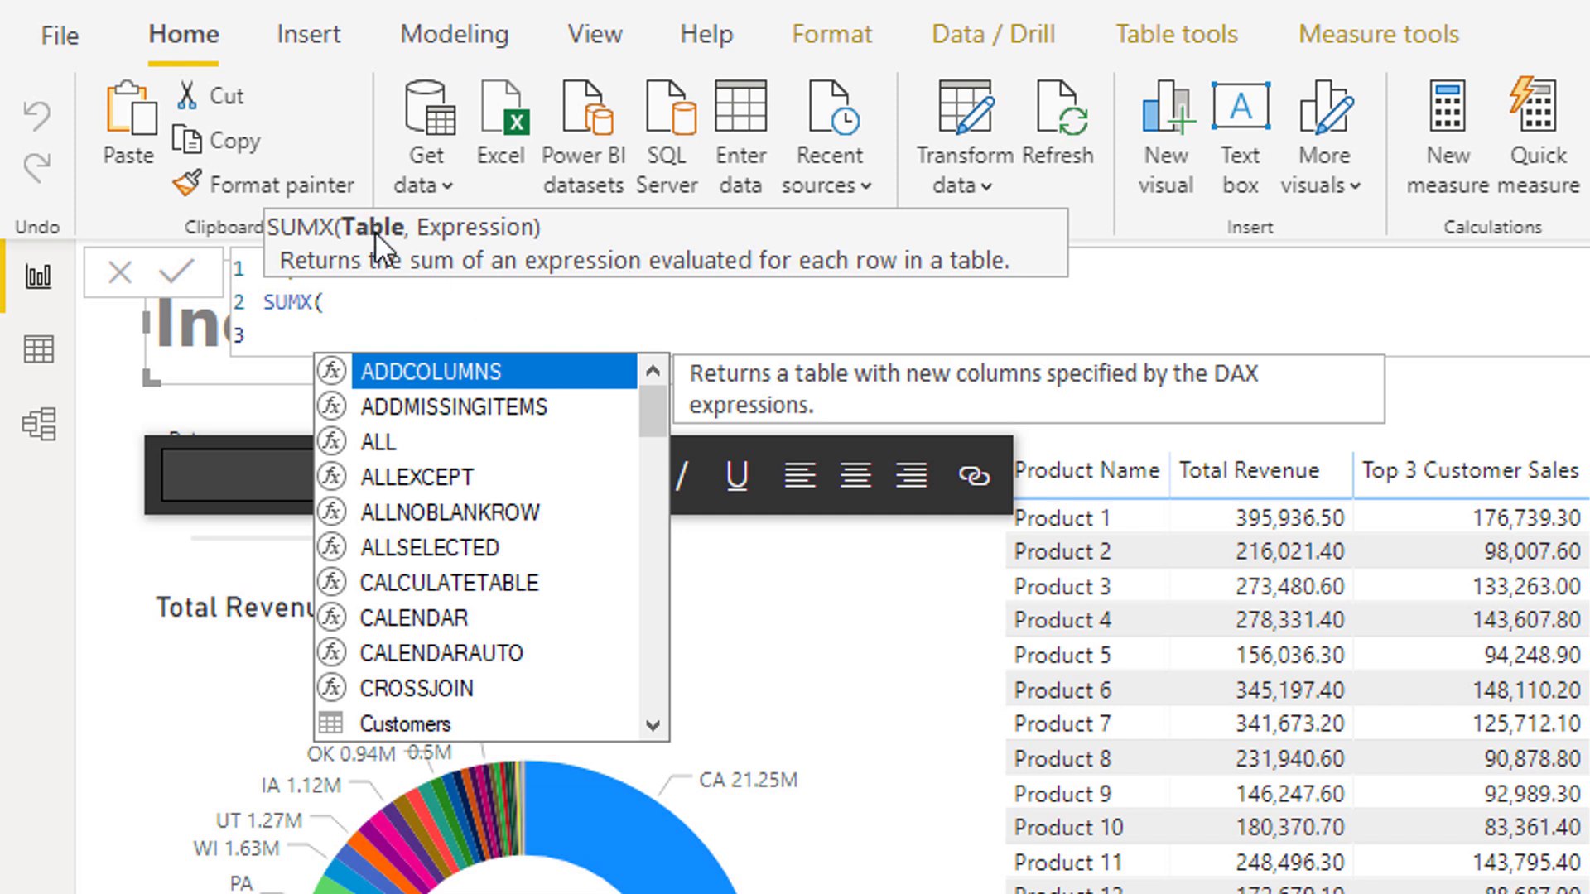
{"action": "type", "text": "SUM"}
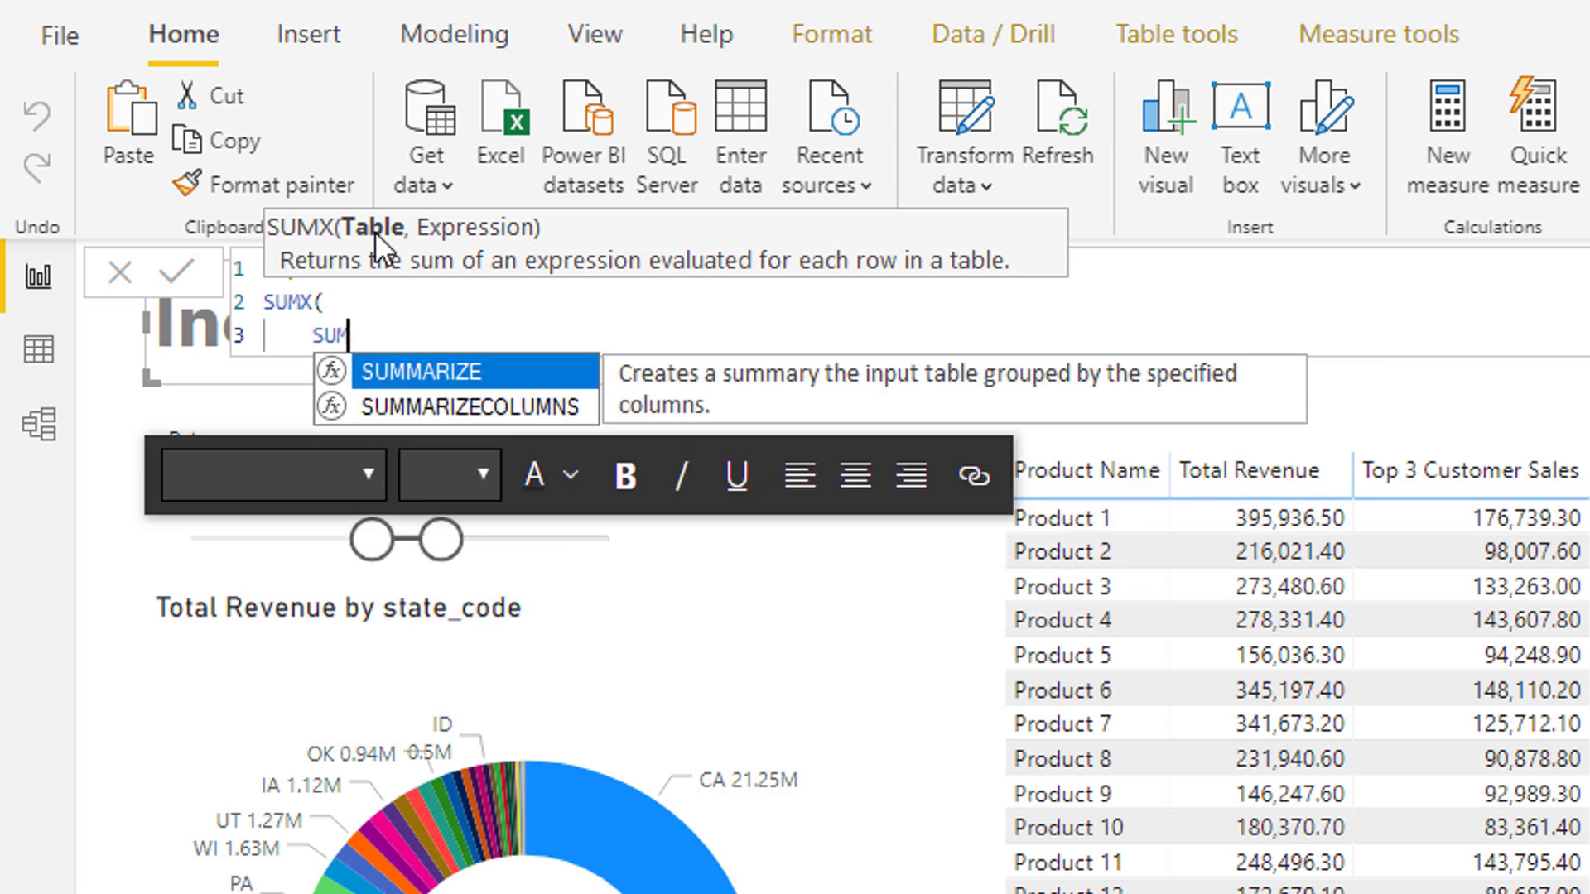
{"action": "key", "text": "Tab"}
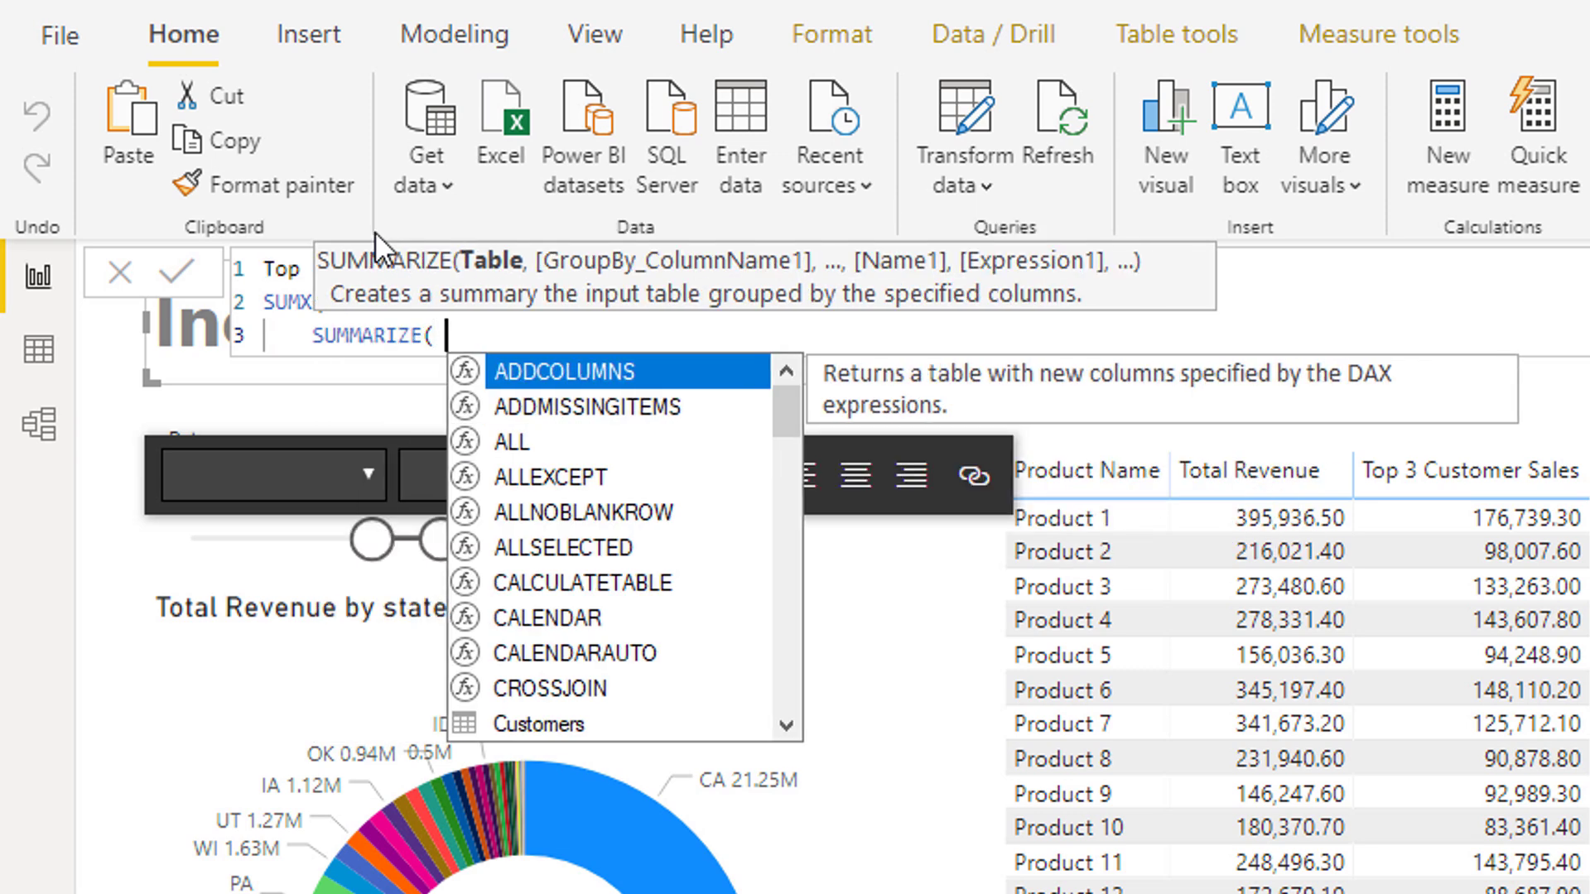
- Set SUMMARIZE to use the Products table grouped by Products[Product Name]
{"action": "type", "text": "Products, Prod"}
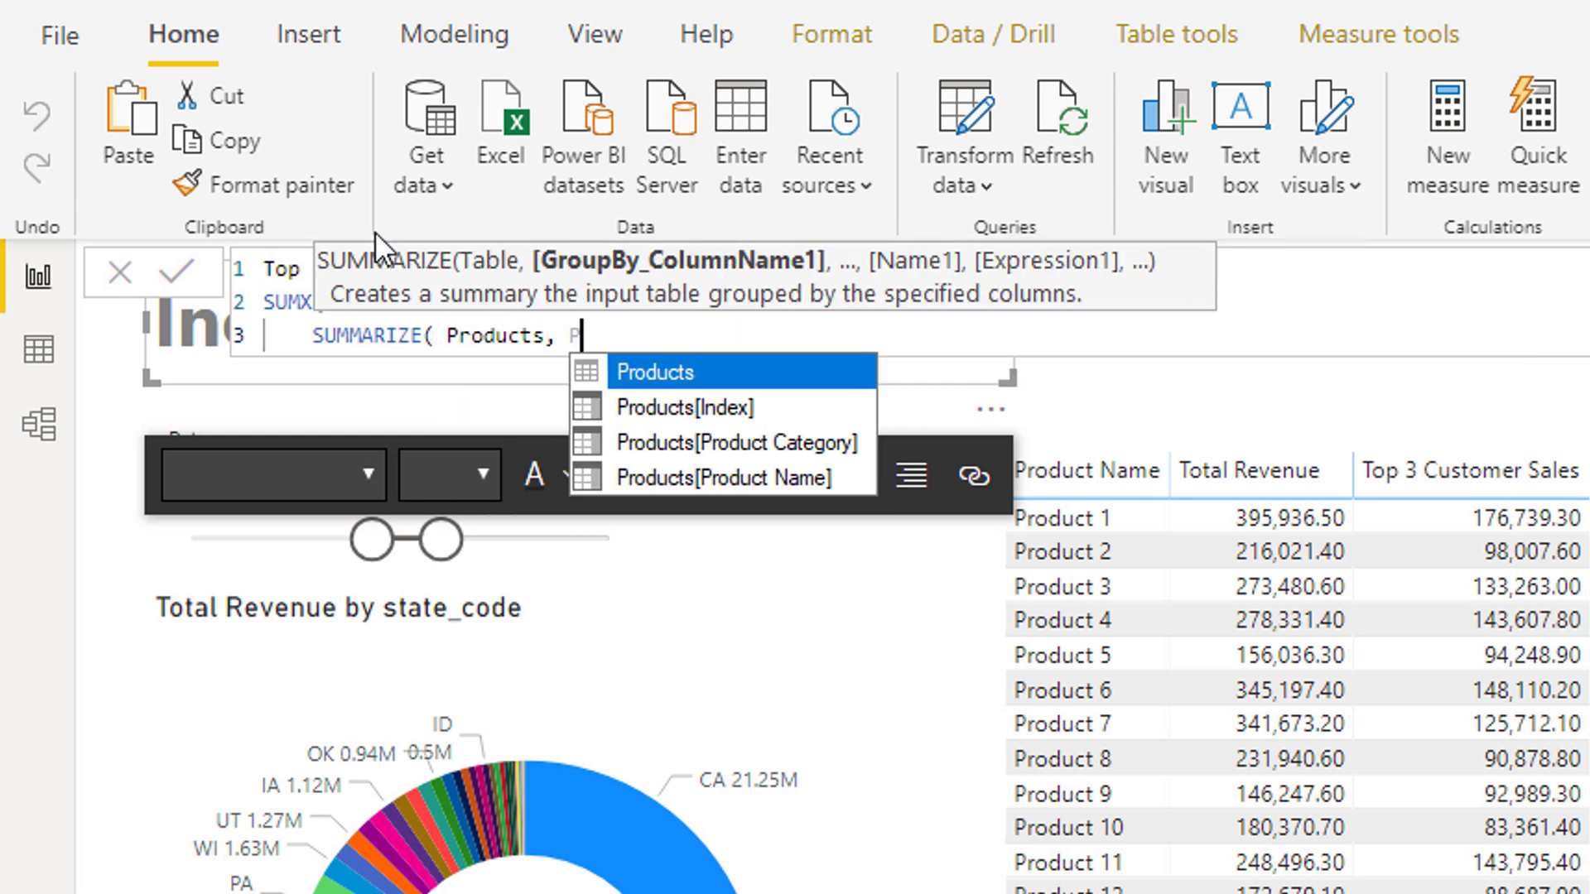
{"action": "key", "text": "Down"}
{"action": "key", "text": "Down"}
{"action": "key", "text": "Down"}
{"action": "key", "text": "Tab"}
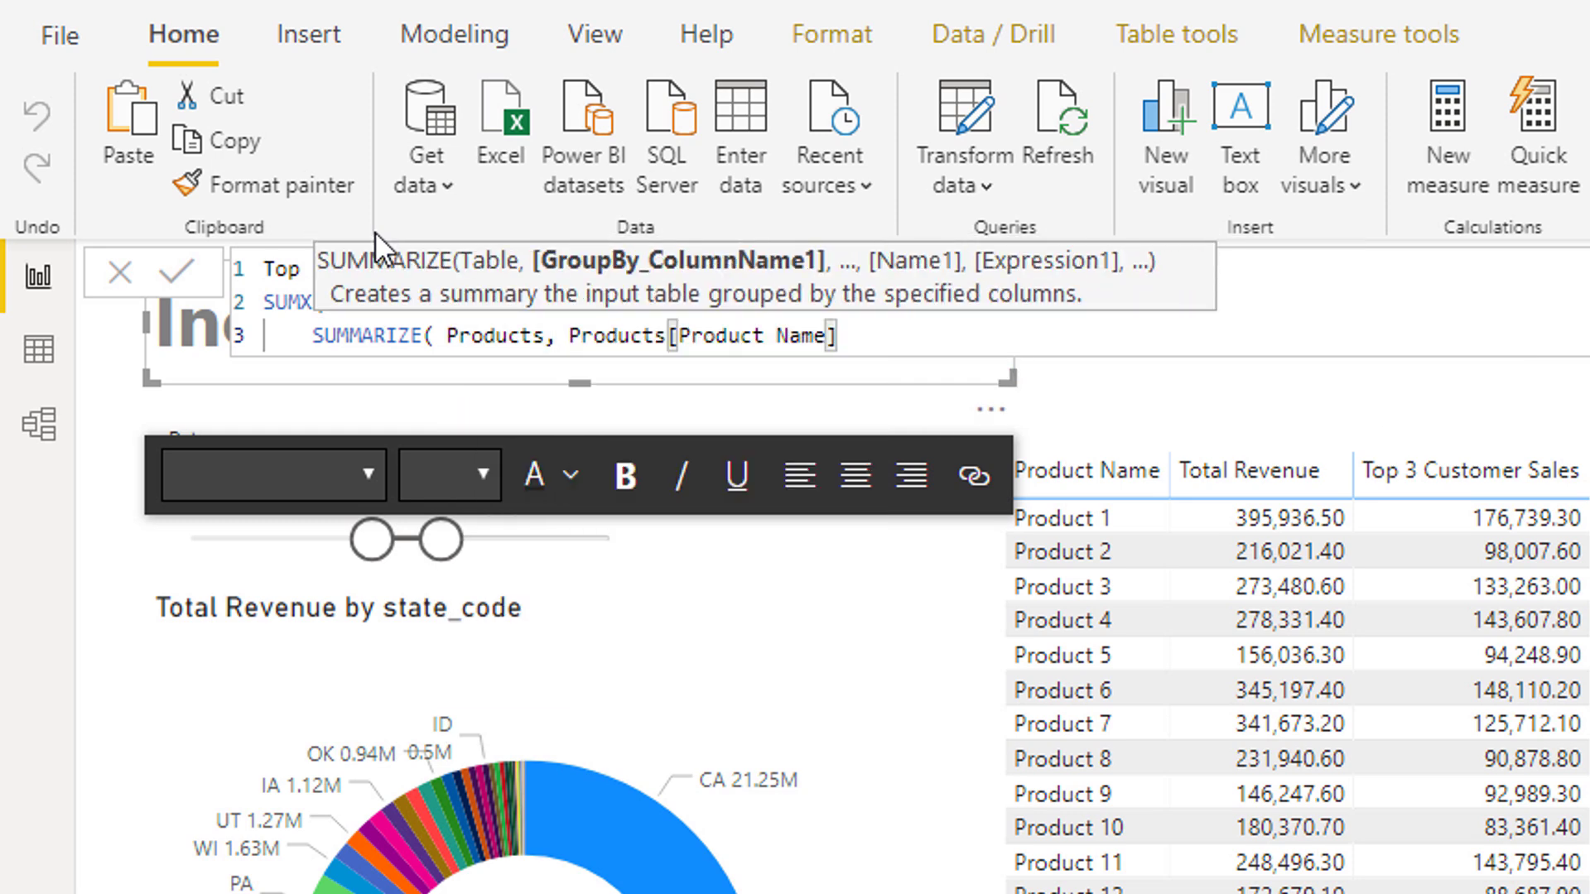
- Add a summary column named "Top3" that evaluates [Top 3 Customer Sales] on a new line, and close SUMMARIZE
{"action": "type", "text": ","}
{"action": "key", "text": "shift+Return"}
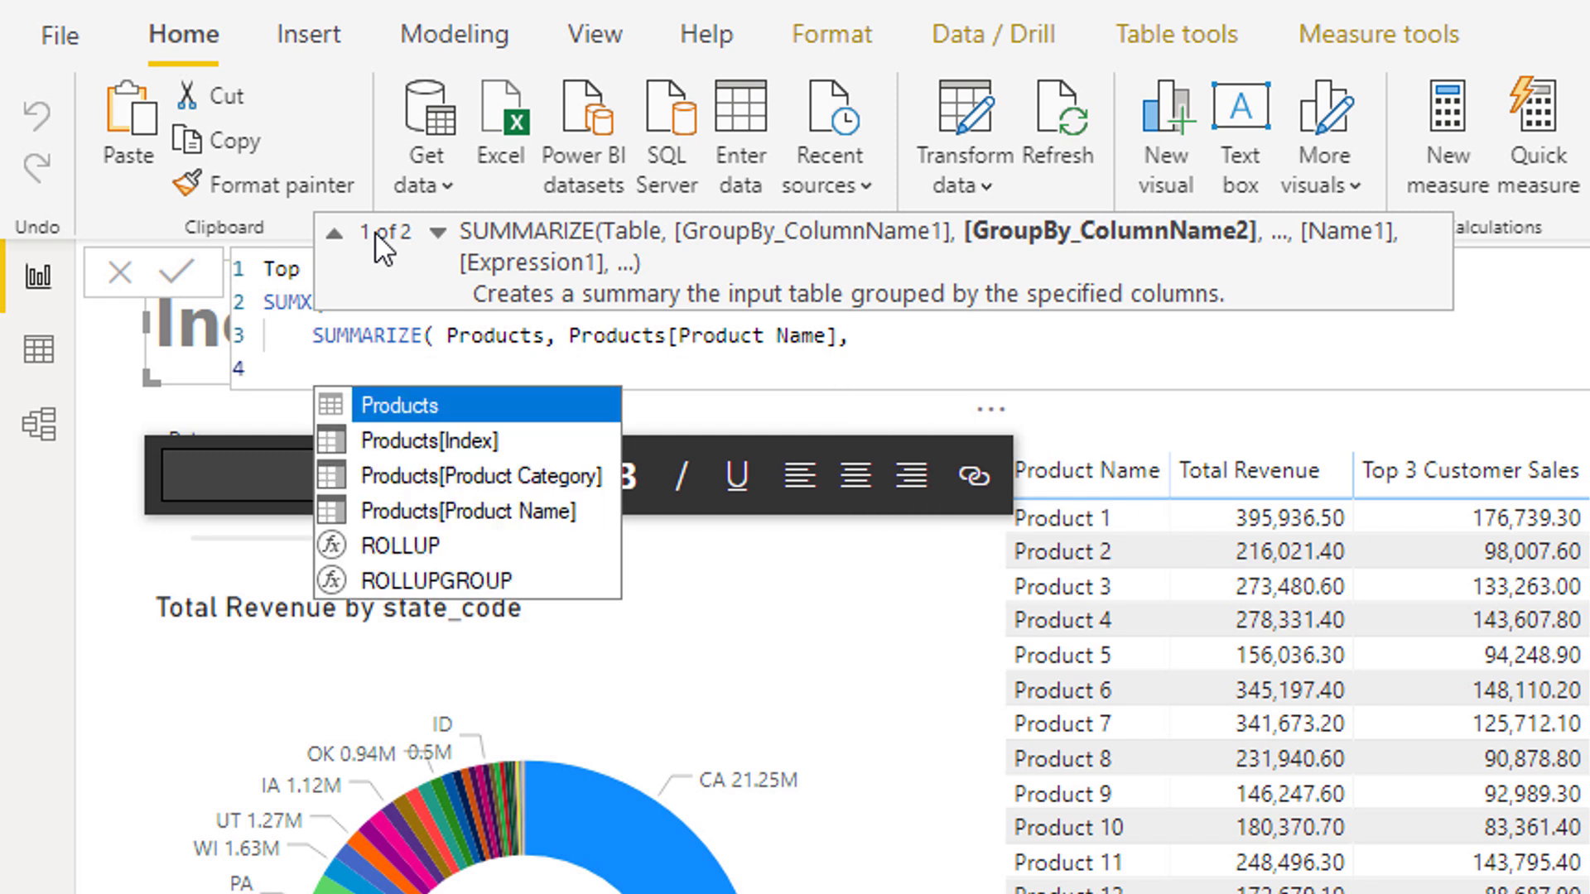
{"action": "key", "text": "Escape"}
{"action": "key", "text": "Tab"}
{"action": "type", "text": "\""}
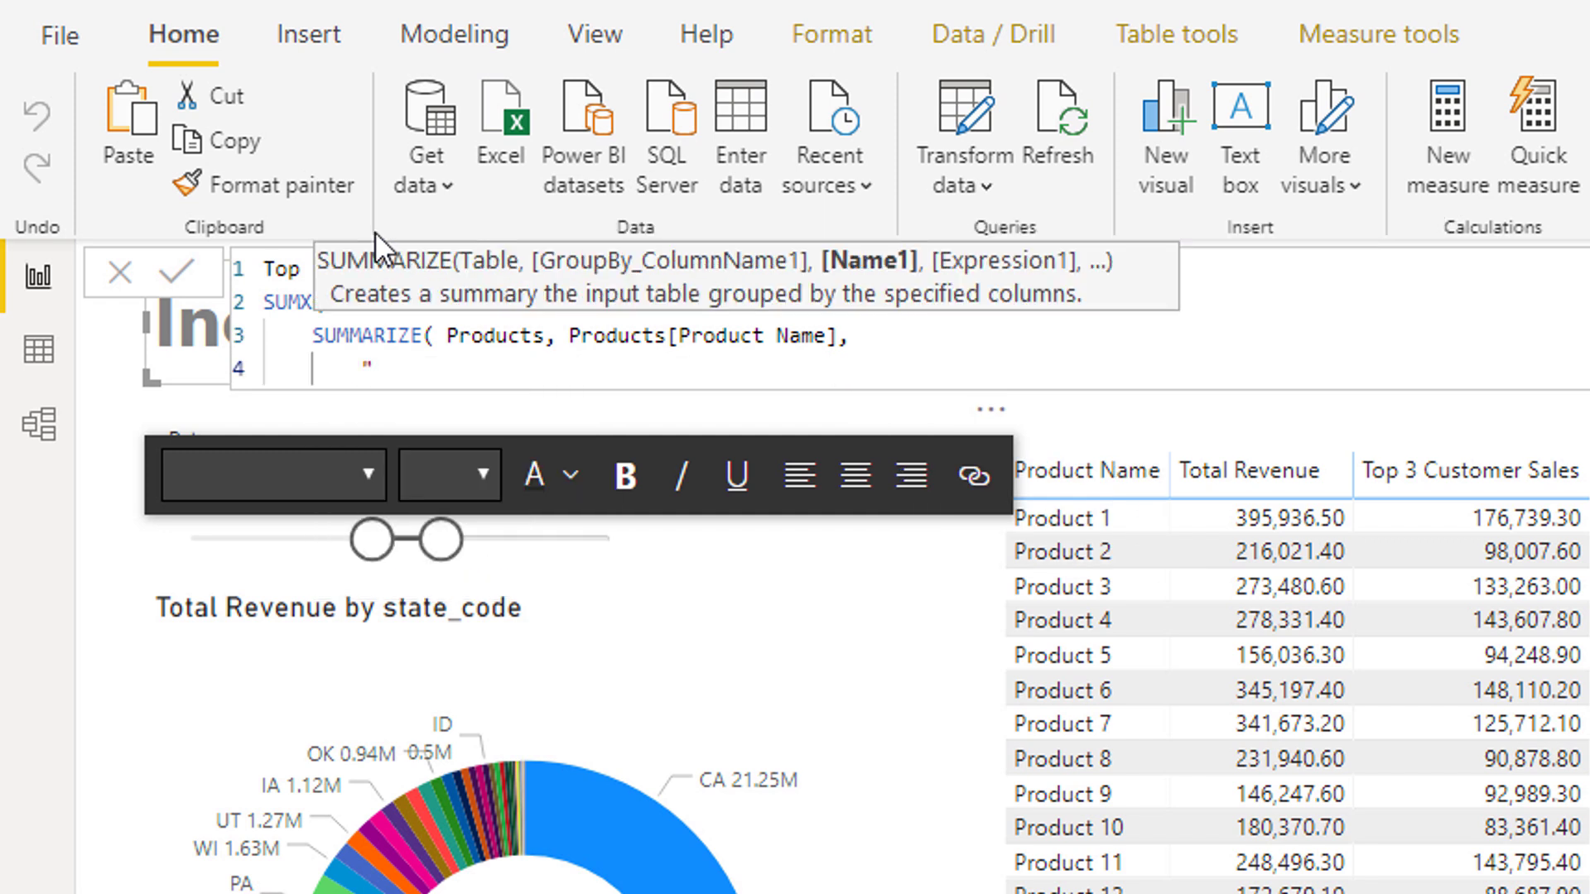
{"action": "type", "text": "Top3\", To"}
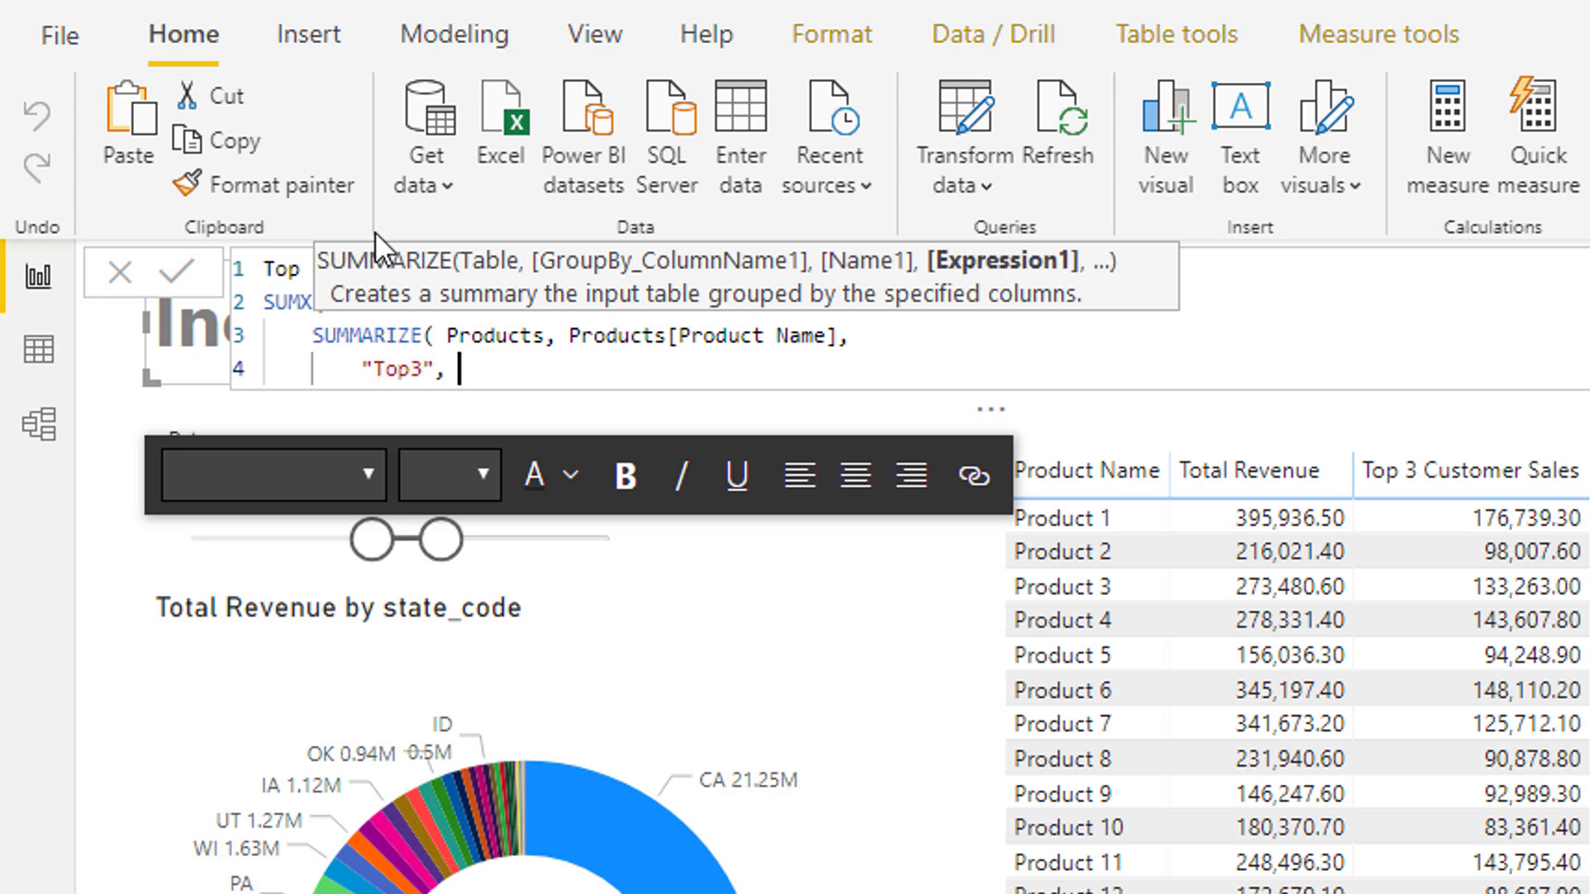
{"action": "type", "text": "p"}
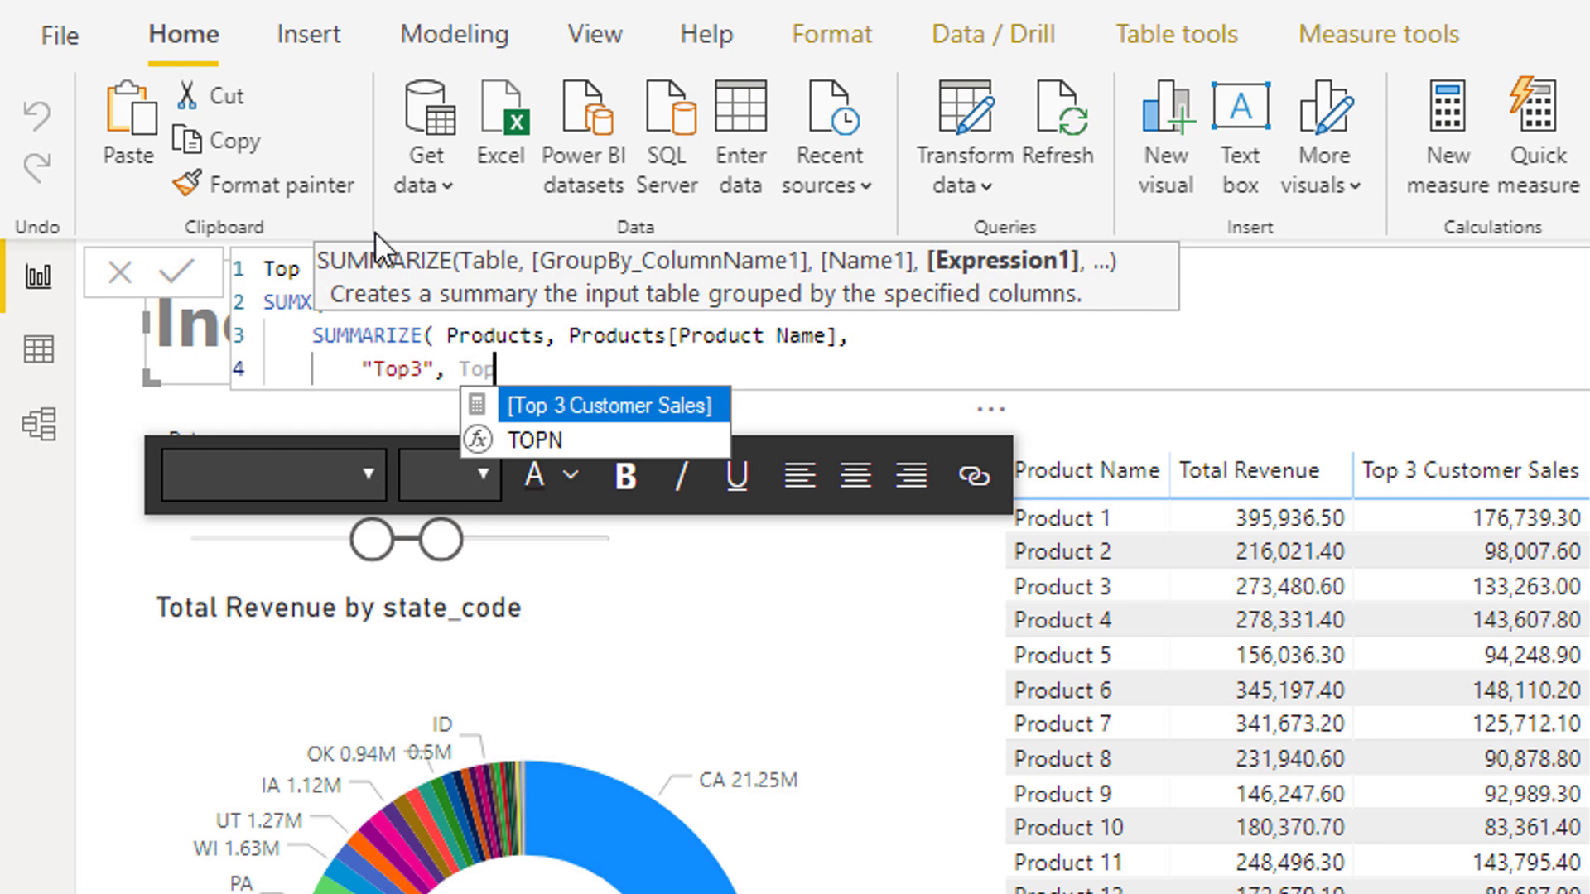
{"action": "key", "text": "Tab"}
{"action": "type", "text": ")"}
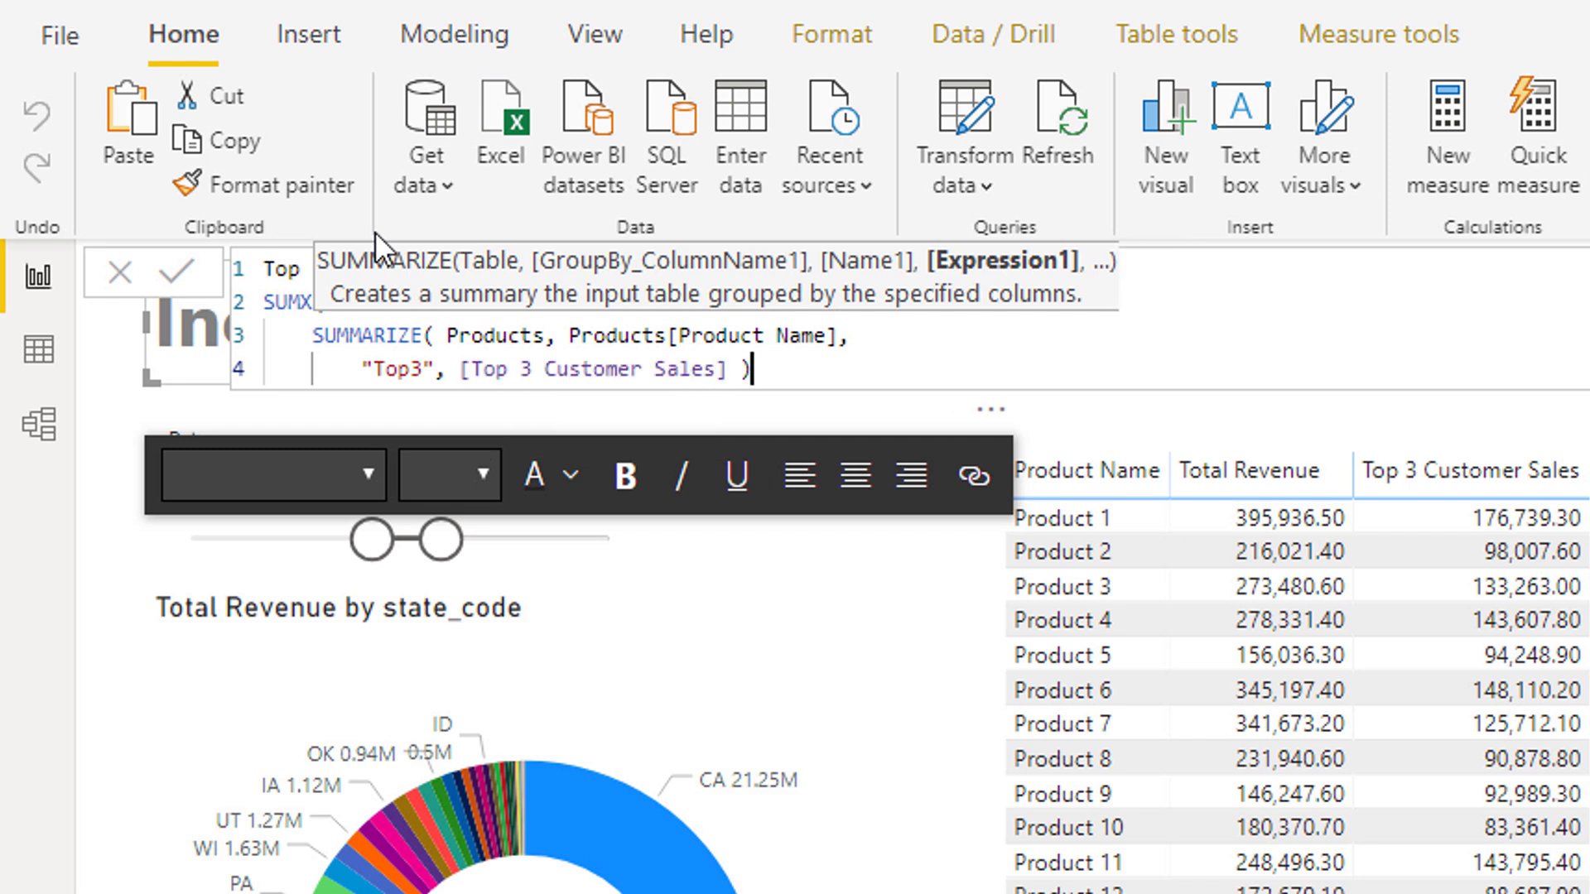
- Enter [Top3] on a new line as SUMX's expression and close the function
{"action": "type", "text": ","}
{"action": "key", "text": "Return"}
{"action": "key", "text": "Tab"}
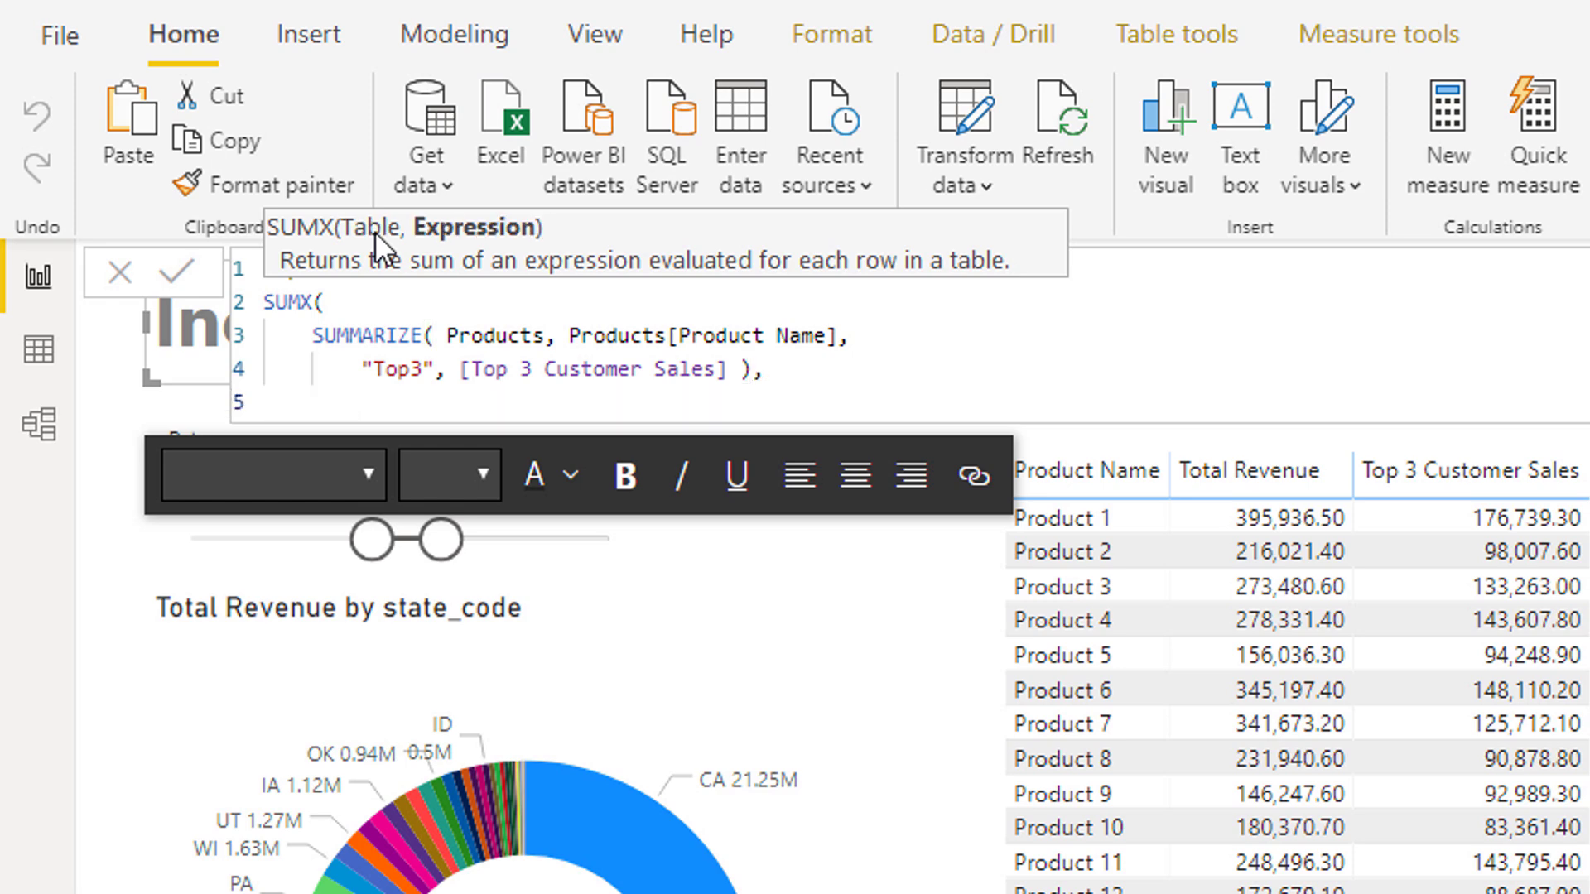
{"action": "type", "text": "Top"}
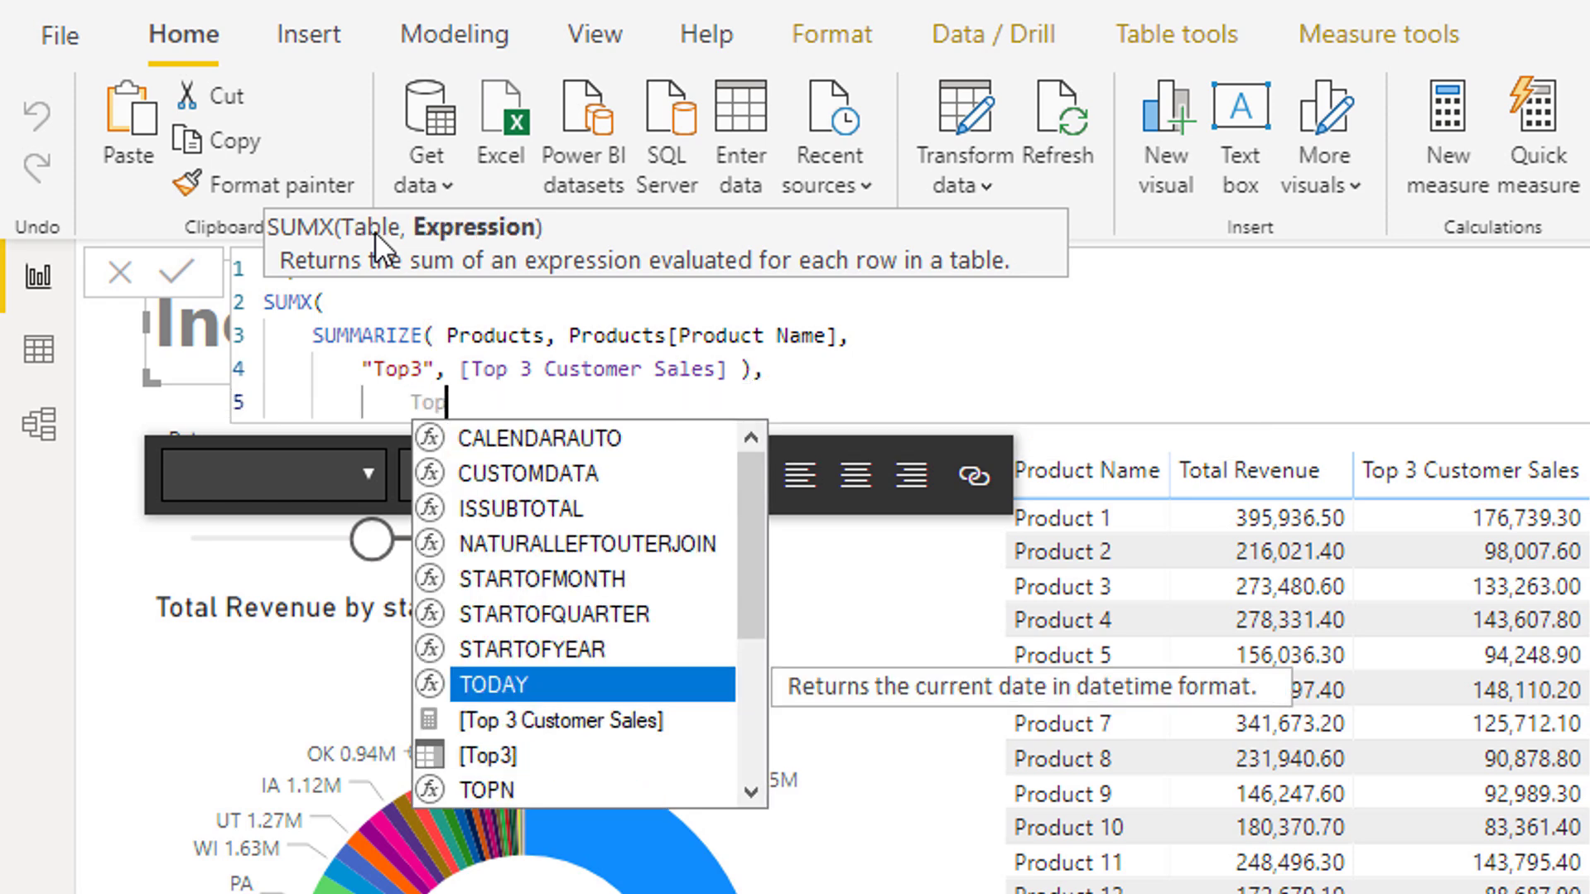
{"action": "type", "text": "3"}
{"action": "key", "text": "Tab"}
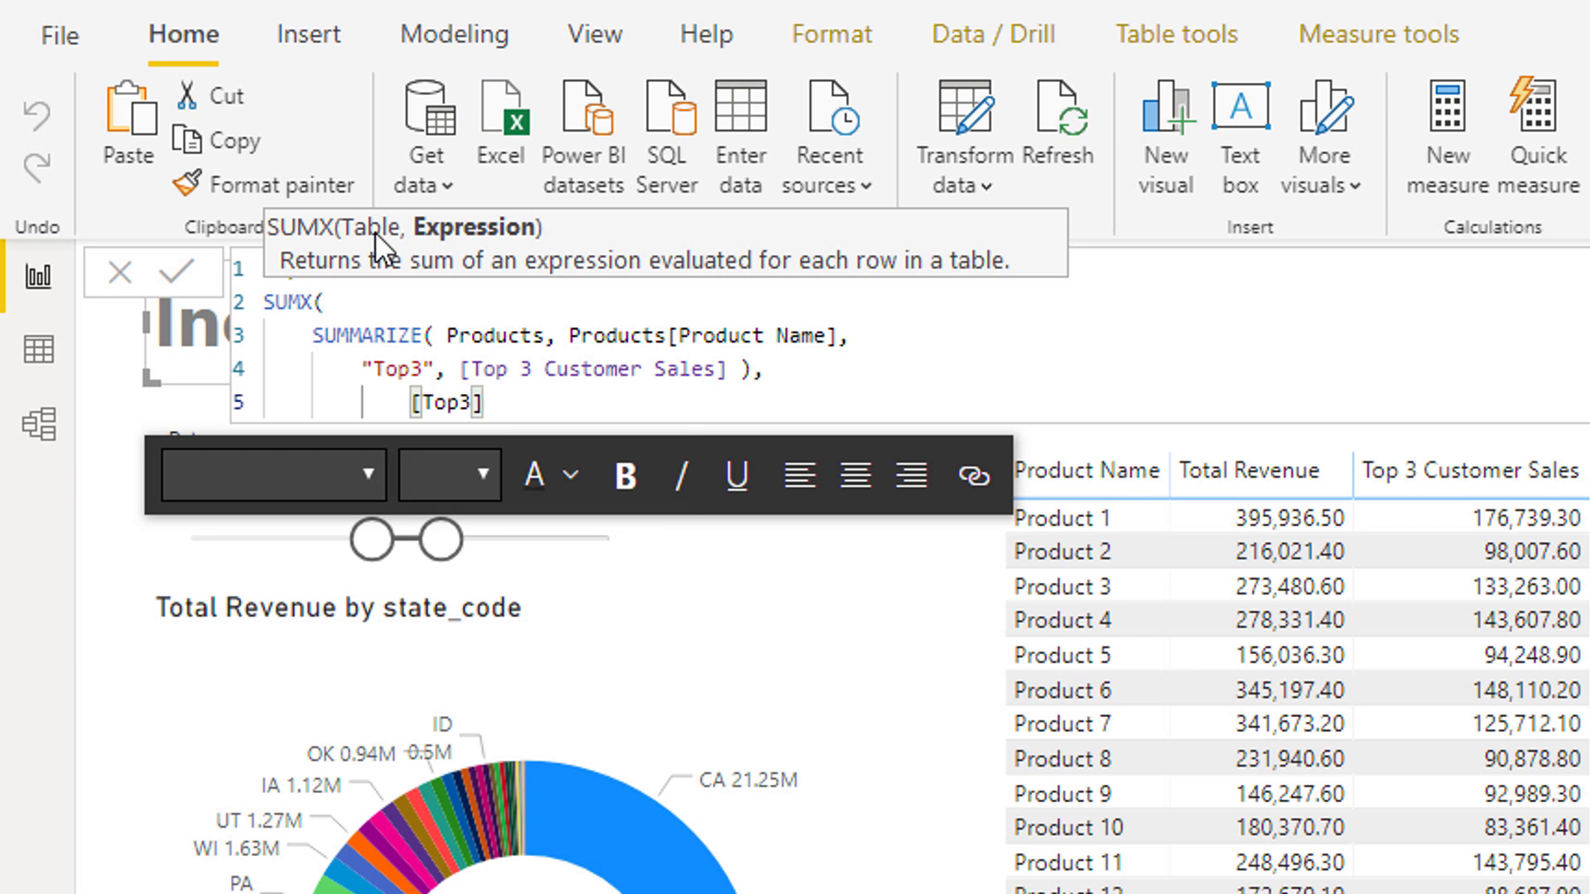
{"action": "type", "text": ")"}
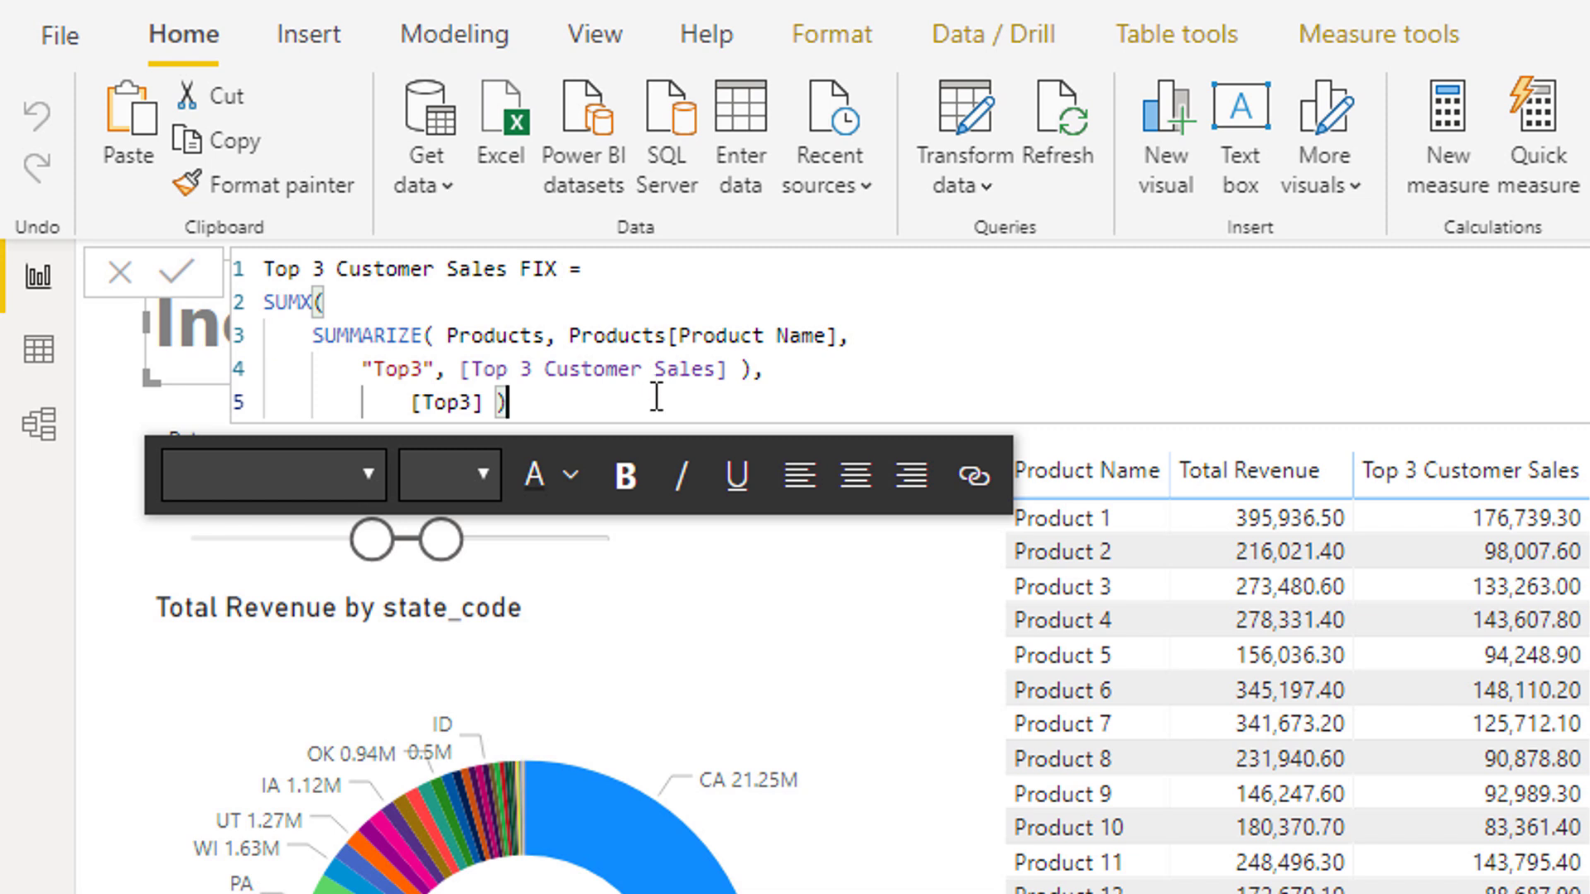
- Highlight the SUMMARIZE table and the [Top3] expression in the formula to review how SUMX iterates
{"action": "left_click_drag", "start_coordinate": [314, 335], "coordinate": [756, 367]}
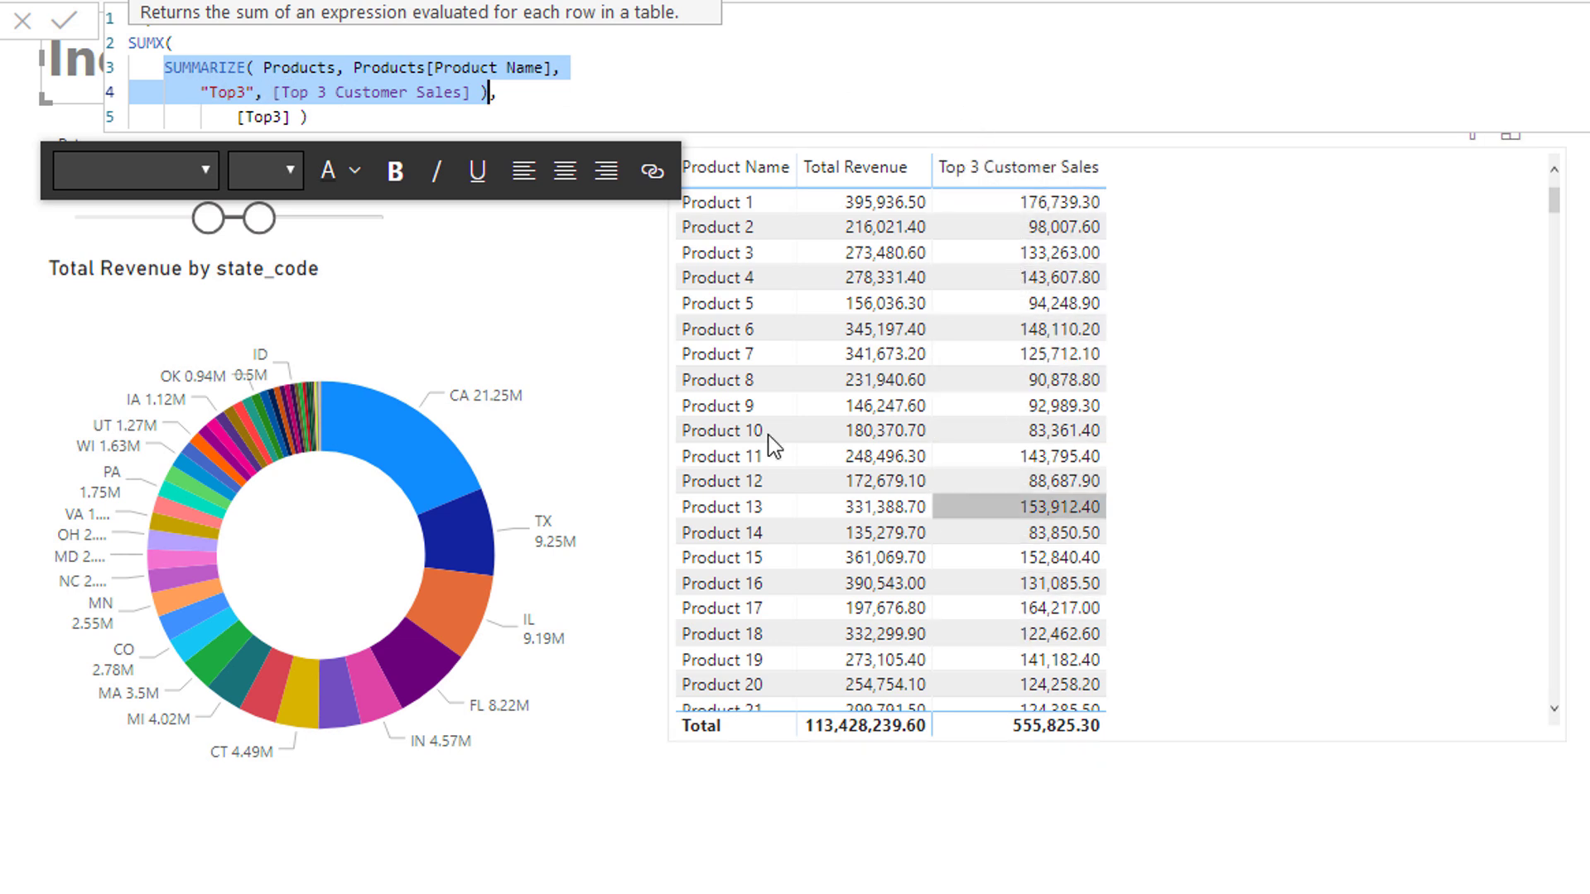
{"action": "left_click_drag", "start_coordinate": [235, 117], "coordinate": [293, 116]}
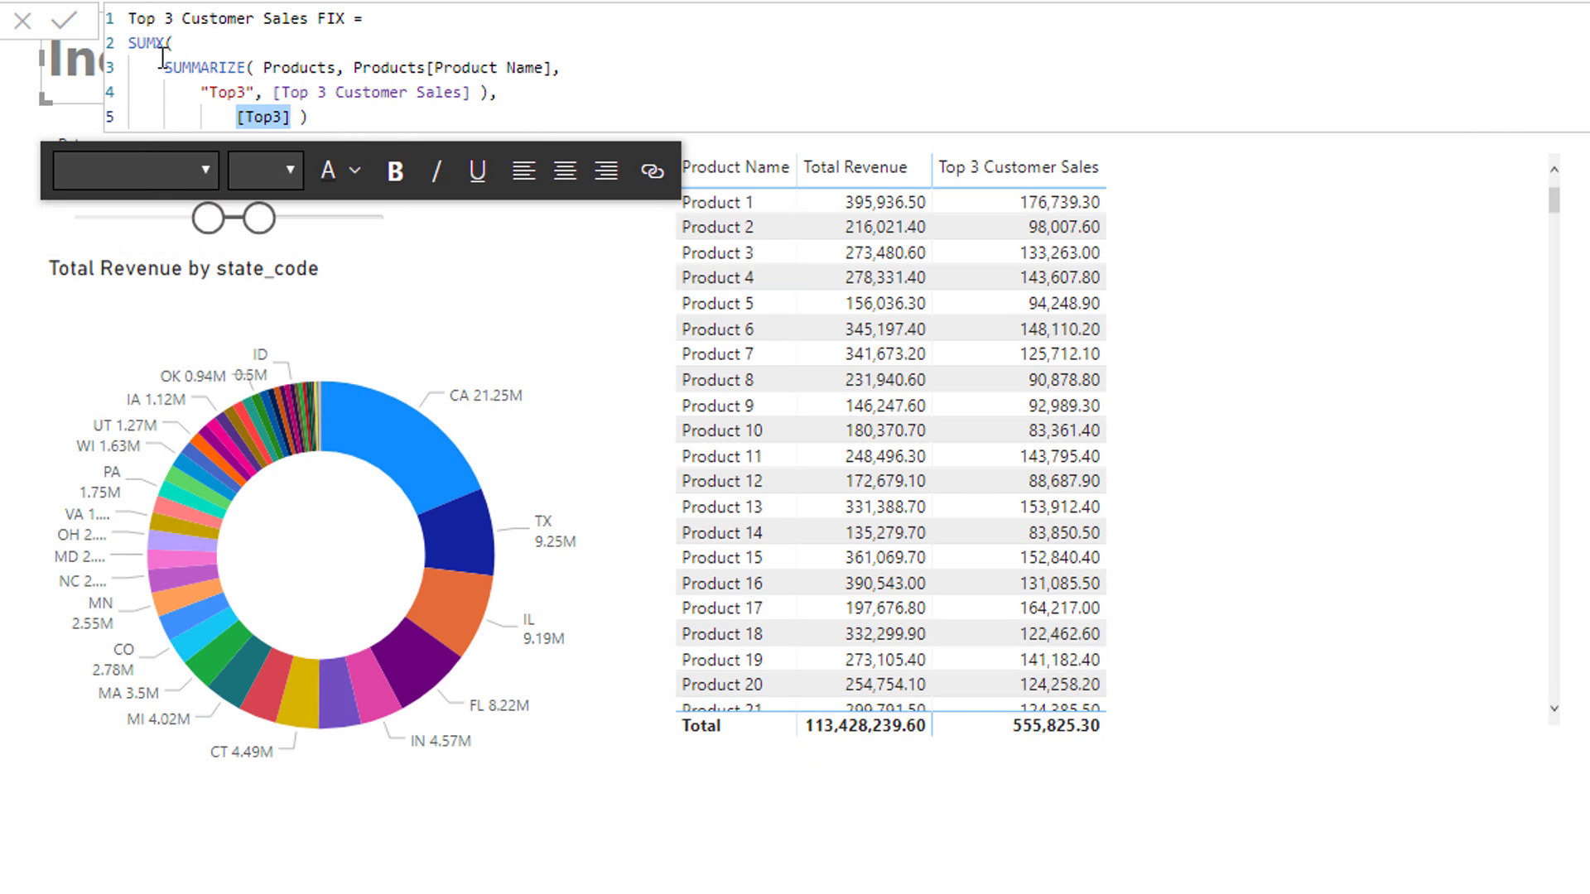
{"action": "left_click_drag", "start_coordinate": [163, 67], "coordinate": [479, 92]}
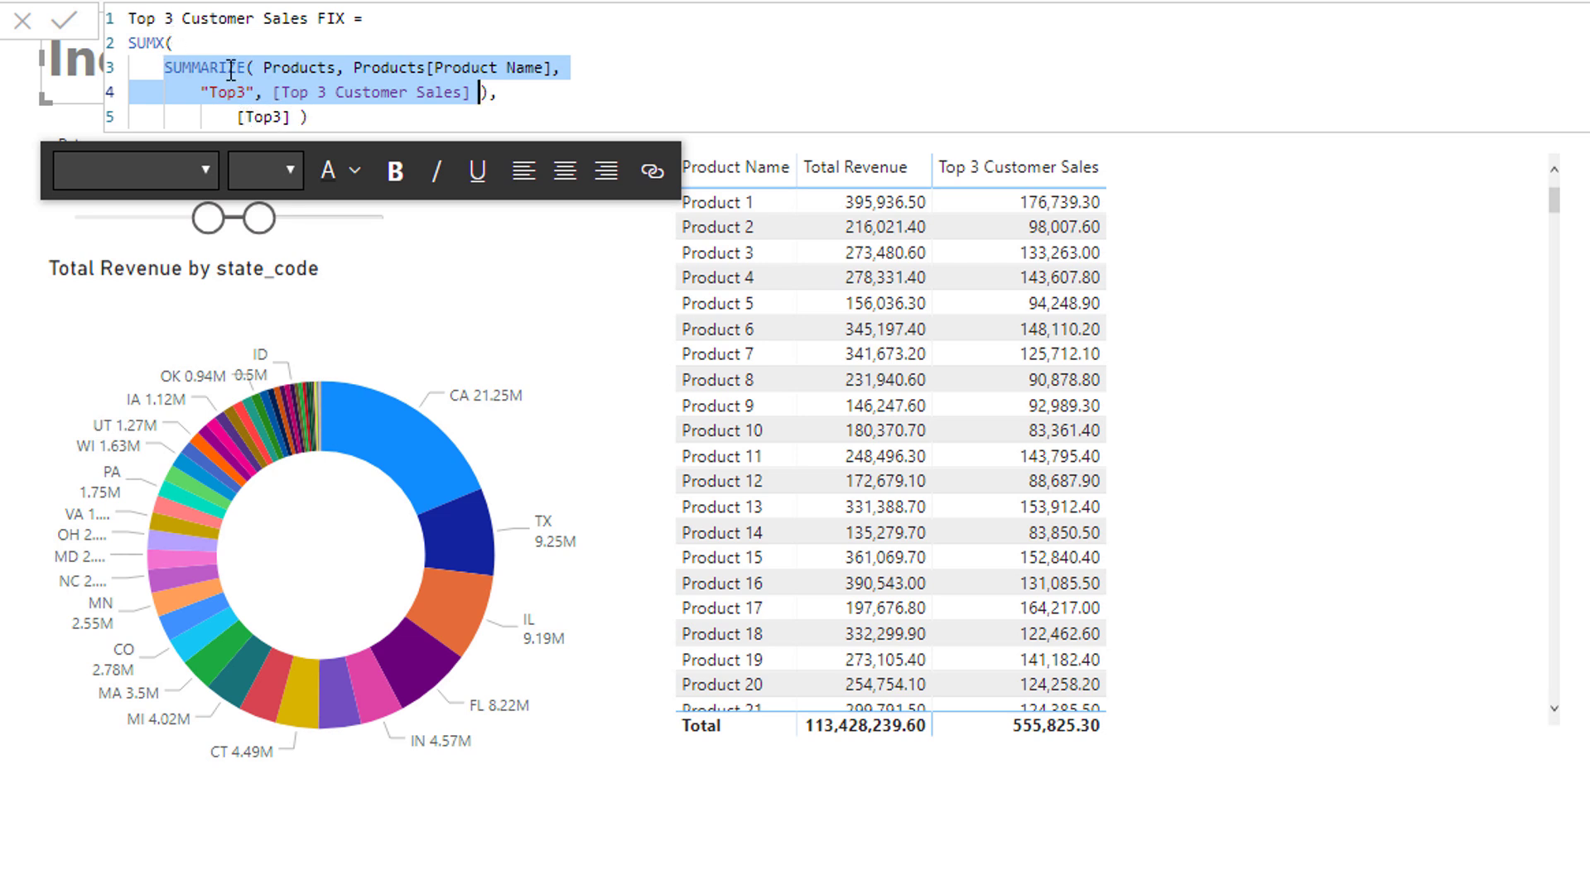
- Commit the measure and add Top 3 Customer Sales FIX as a column in the product table
{"action": "left_click", "coordinate": [156, 43]}
{"action": "left_click", "coordinate": [387, 122]}
{"action": "key", "text": "Return"}
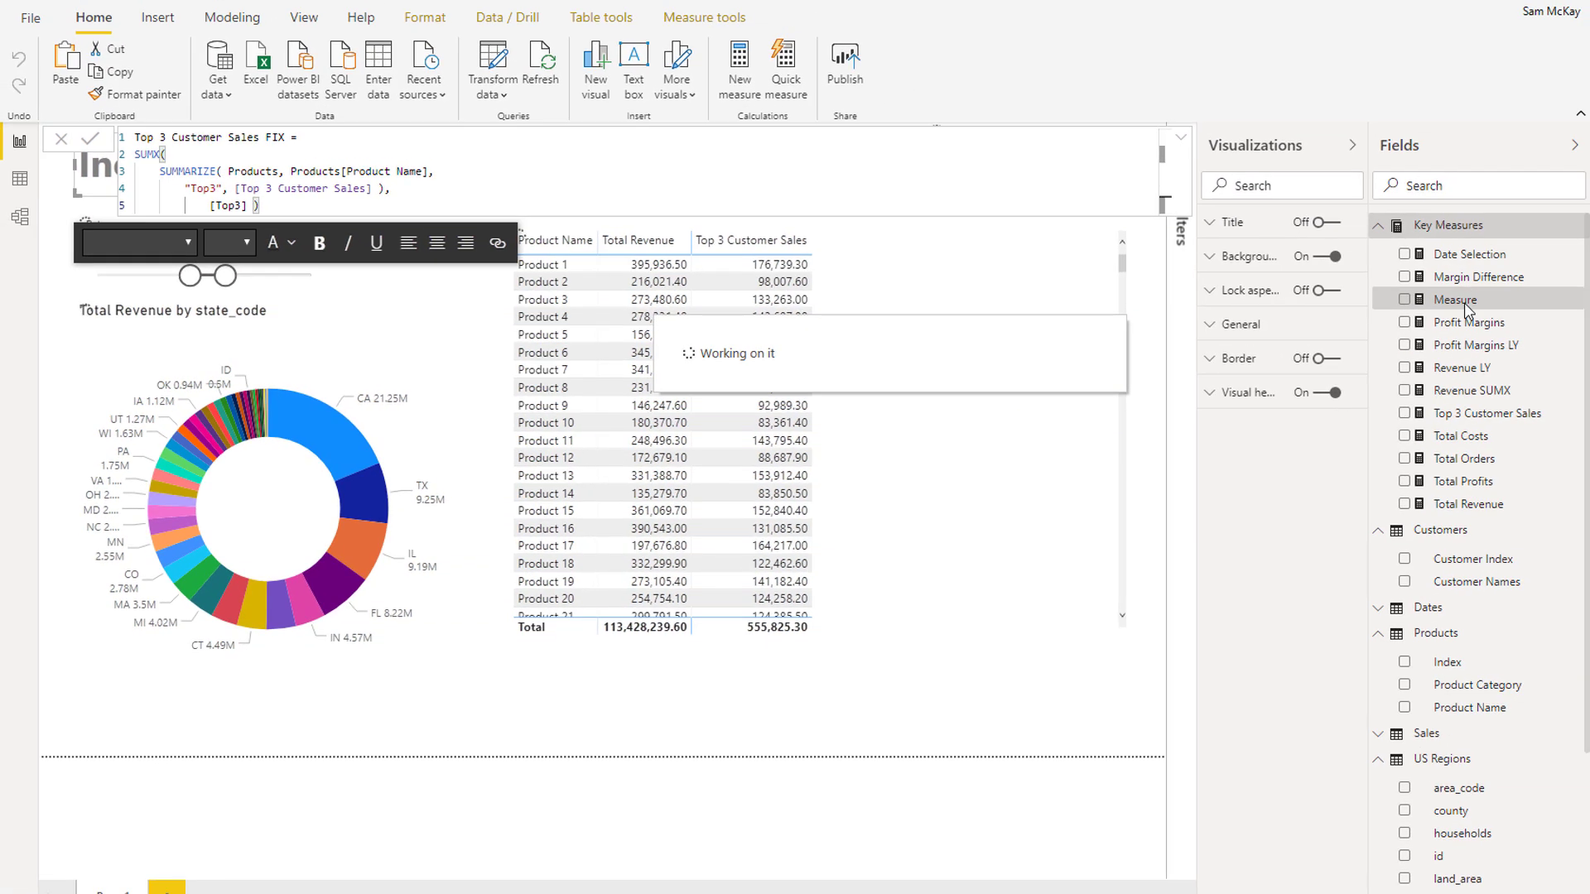
{"action": "left_click_drag", "start_coordinate": [1029, 412], "coordinate": [960, 447]}
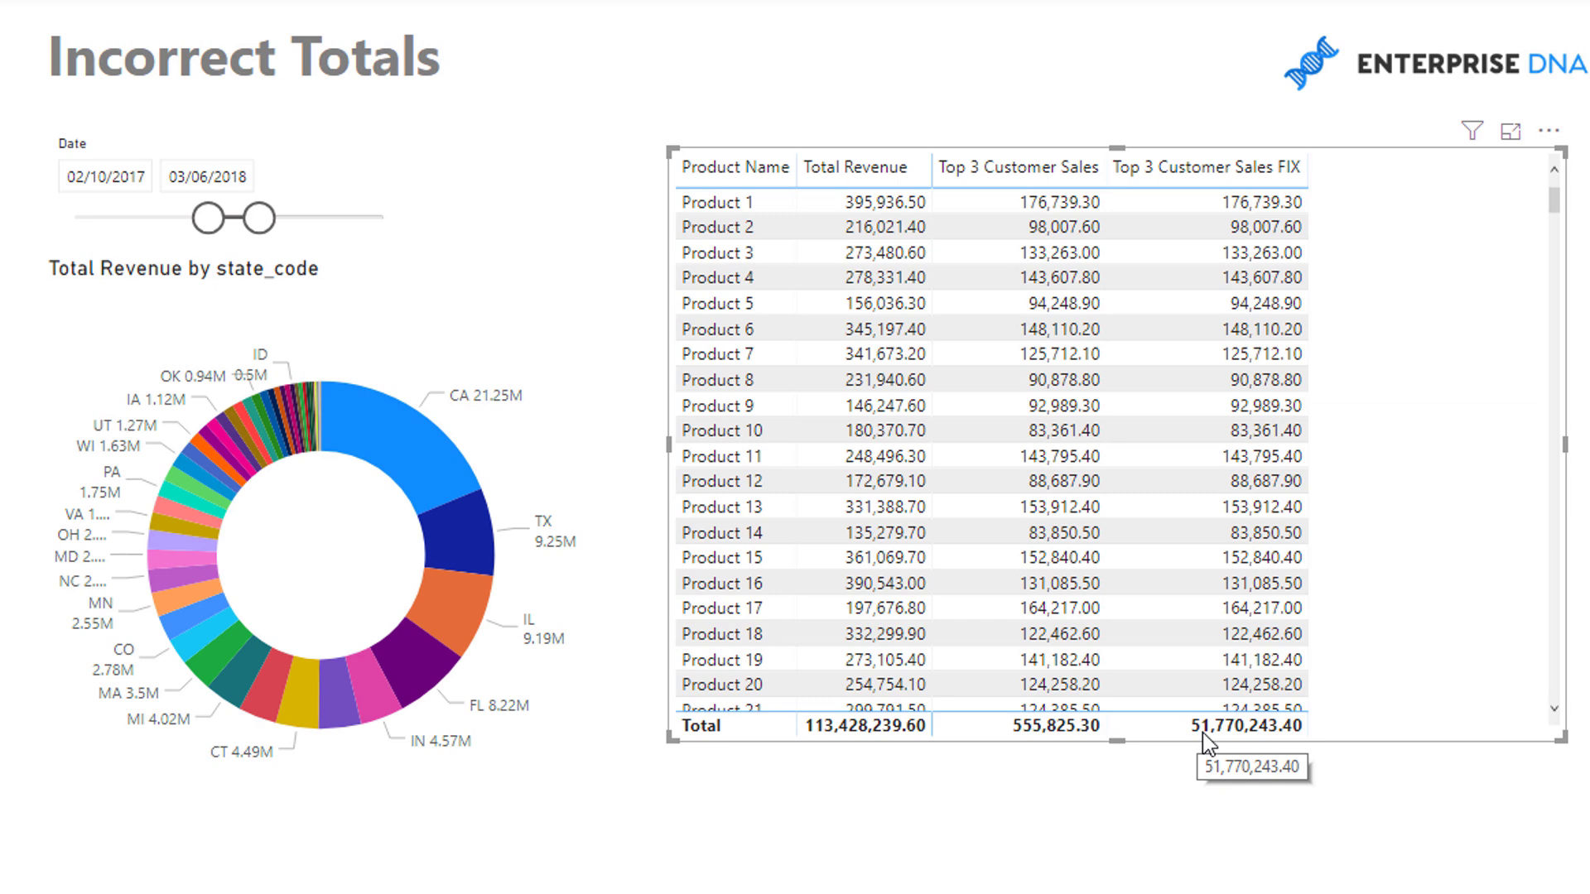
- Compare the two Top 3 columns further down the product table, and highlight Products[Product Name] in the Top 3 Customer Sales FIX formula
{"action": "scroll", "coordinate": [1265, 534], "scroll_direction": "down", "scroll_amount": 10}
{"action": "scroll", "coordinate": [1265, 534], "scroll_direction": "down", "scroll_amount": 10}
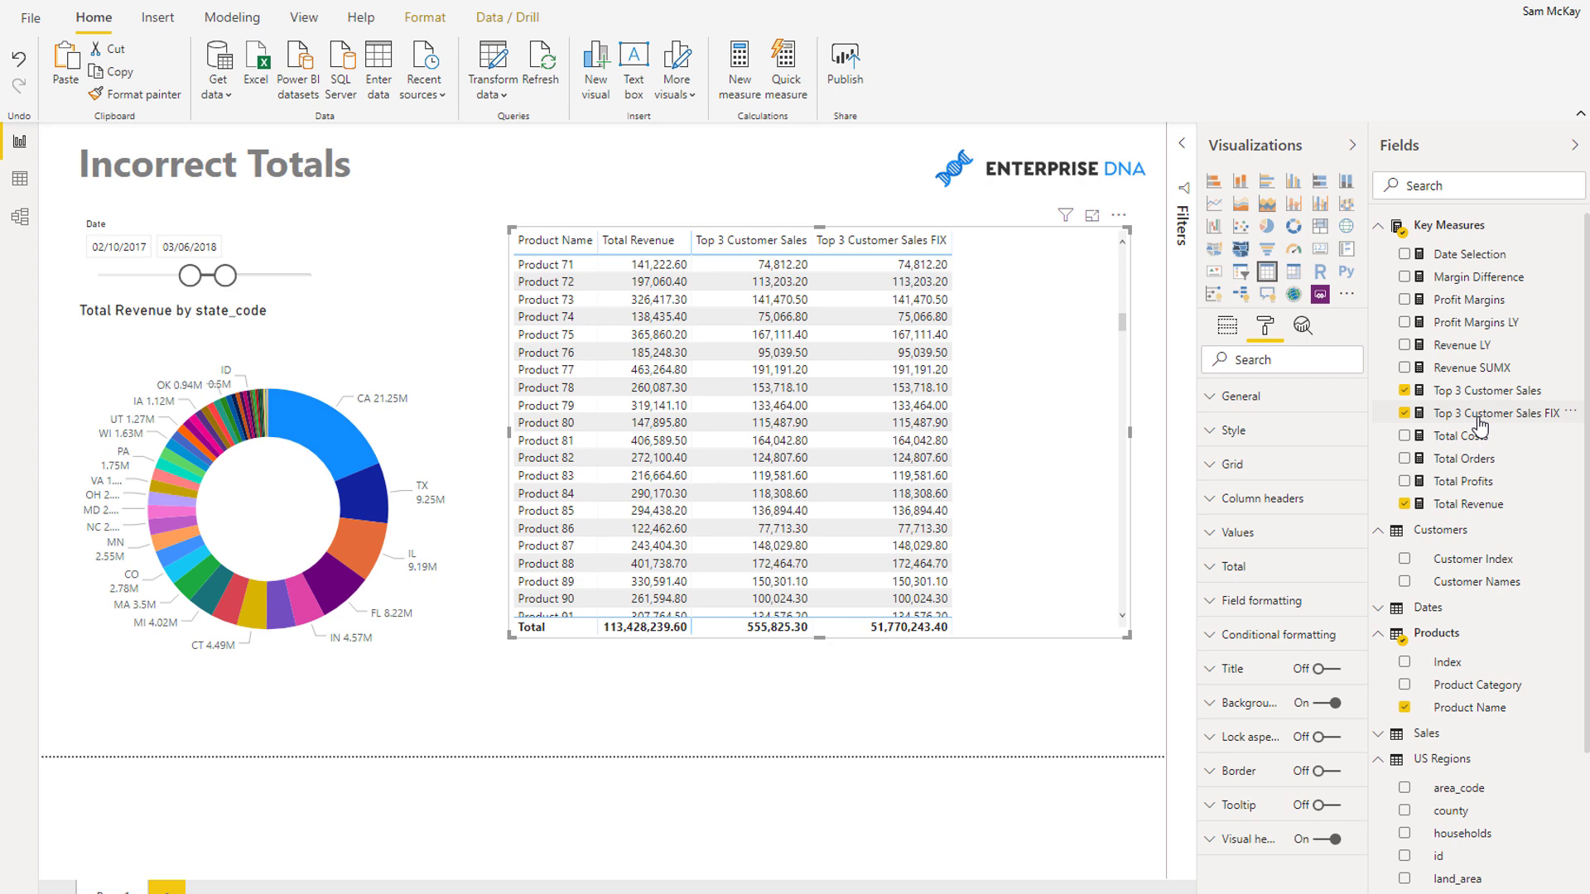
{"action": "left_click", "coordinate": [1495, 413]}
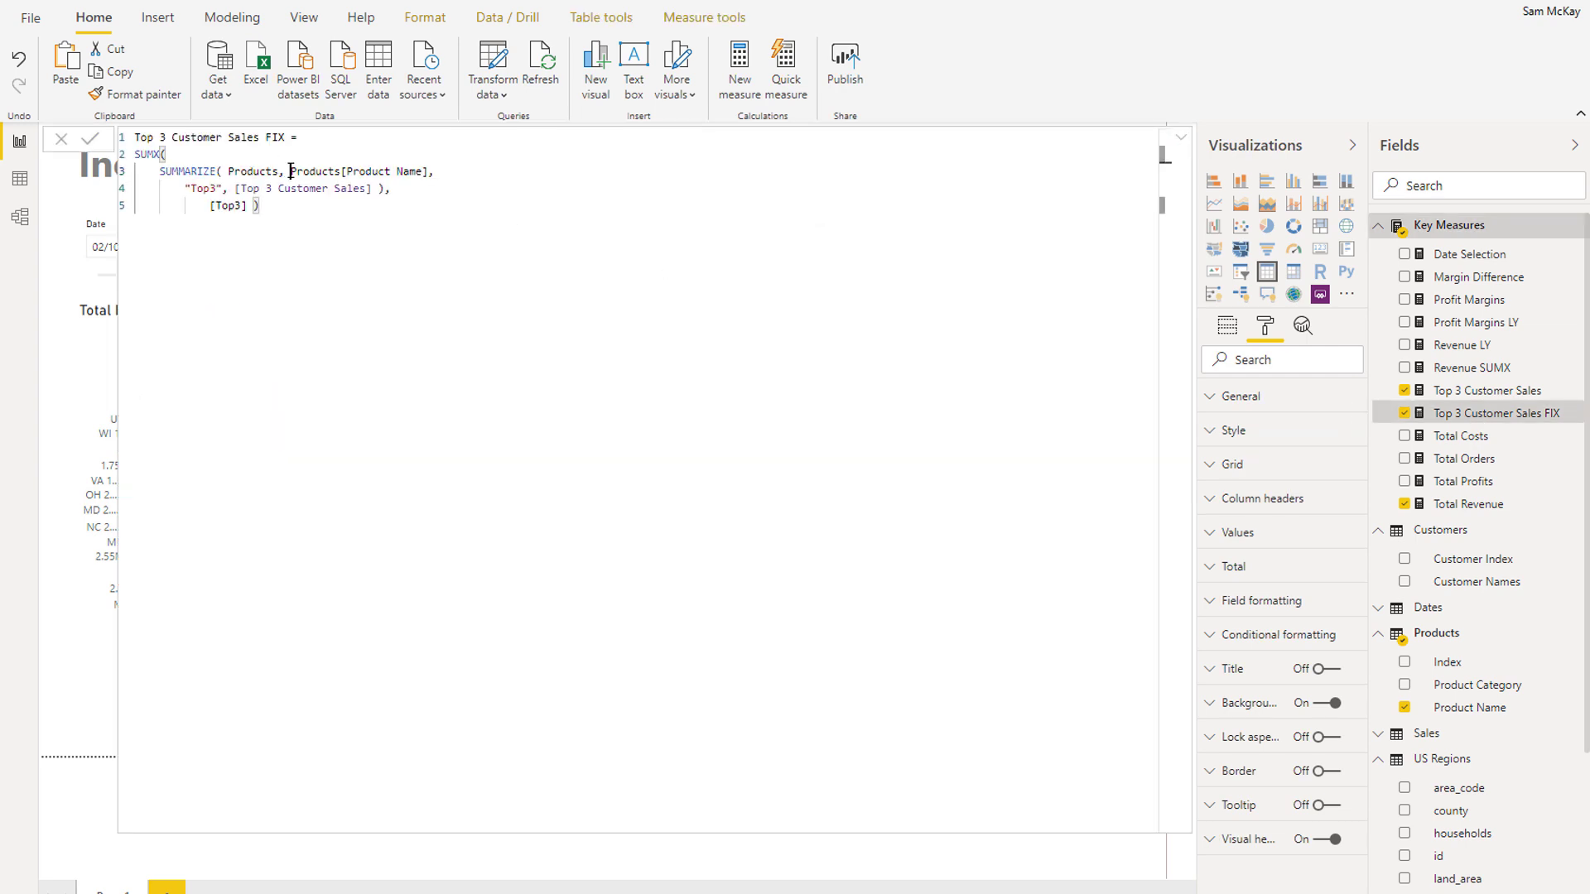
{"action": "left_click_drag", "start_coordinate": [290, 170], "coordinate": [434, 171]}
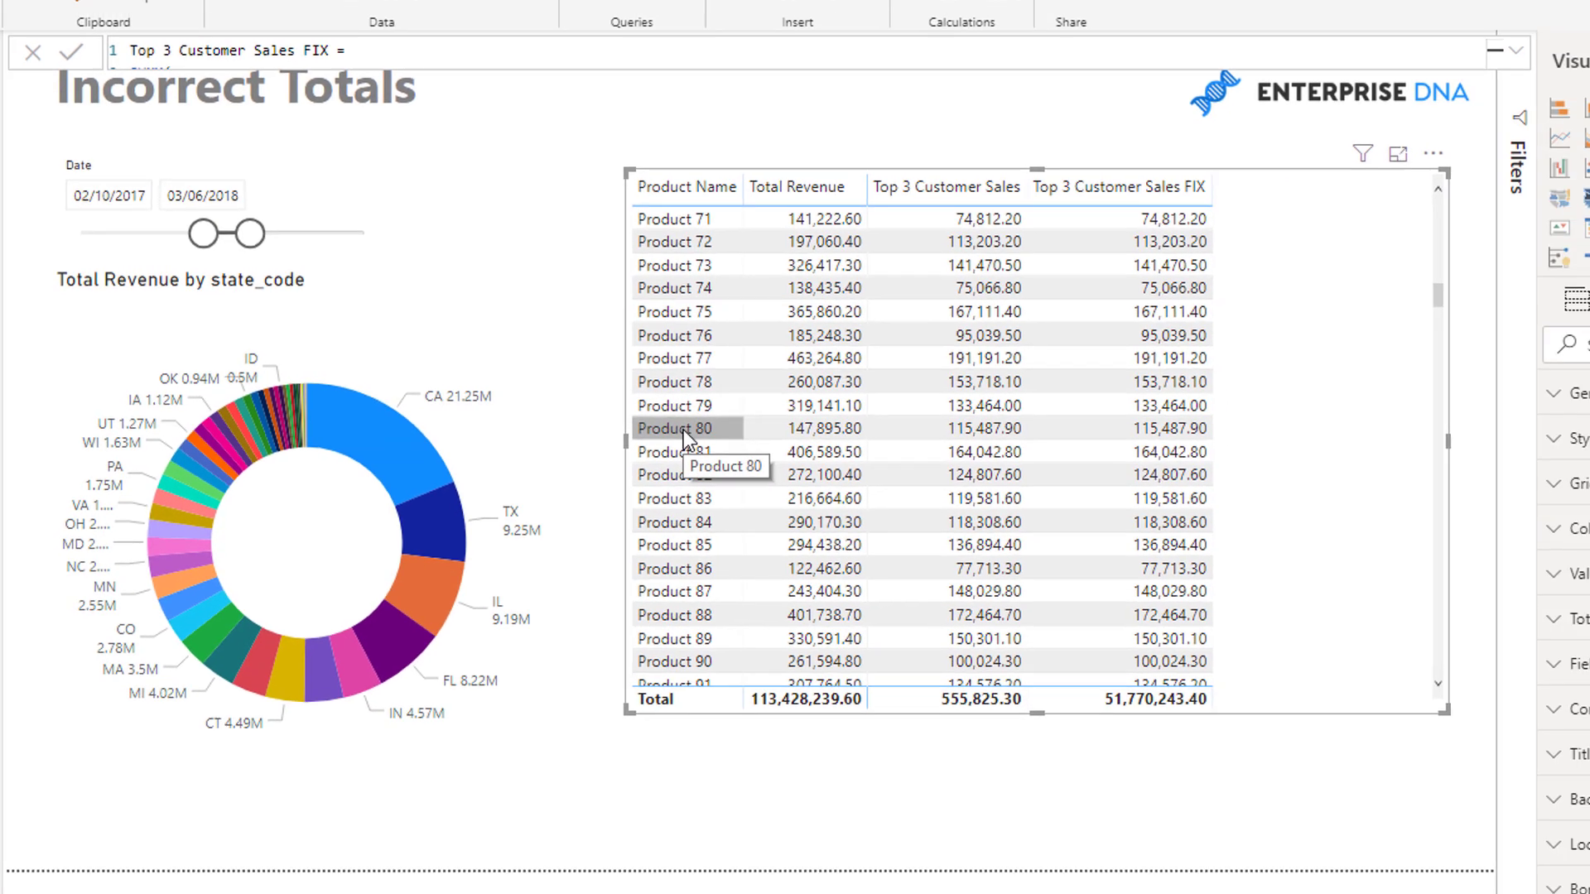
- Review the Top 3 Customer Sales formula, and highlight Products[Product Name] and the whole SUMMARIZE table in the Top 3 Customer Sales FIX formula
{"action": "left_click", "coordinate": [1478, 390]}
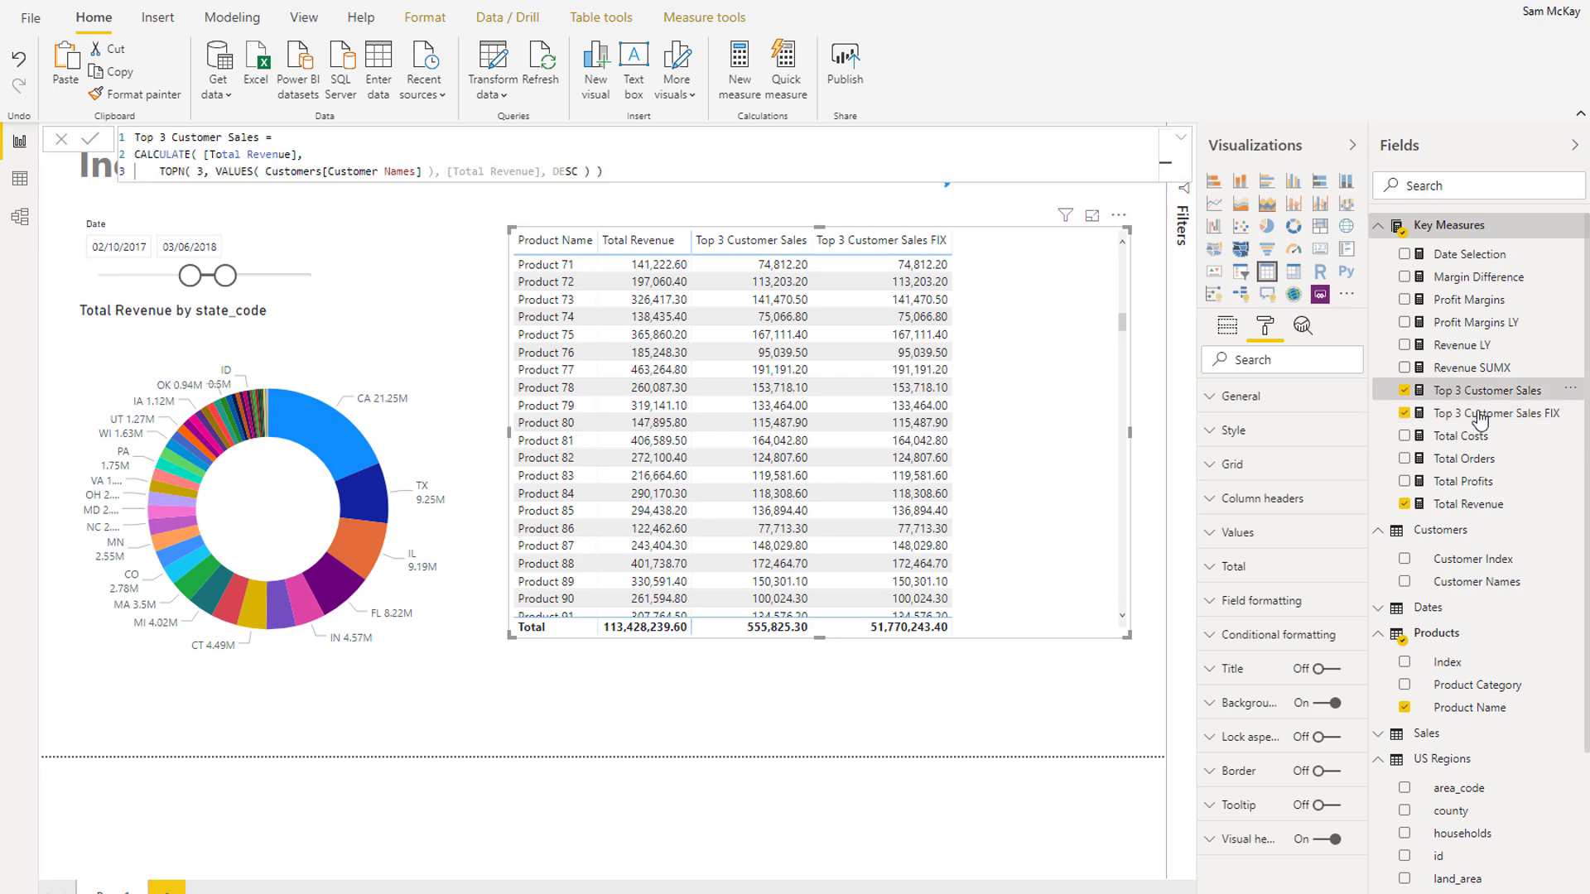
{"action": "left_click", "coordinate": [1479, 414]}
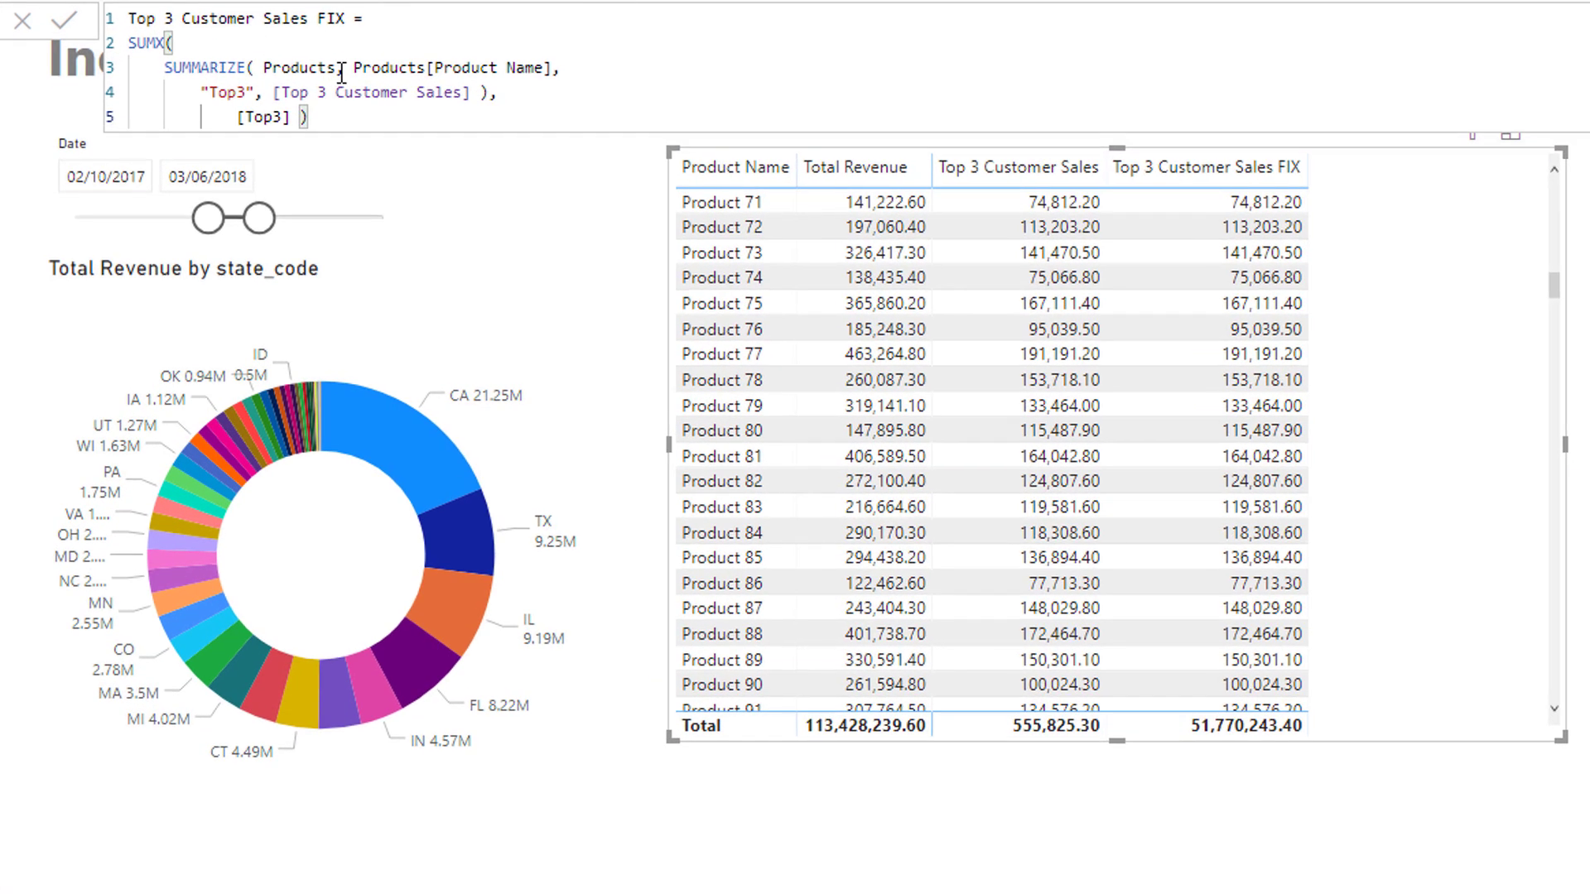
{"action": "left_click_drag", "start_coordinate": [356, 67], "coordinate": [552, 68]}
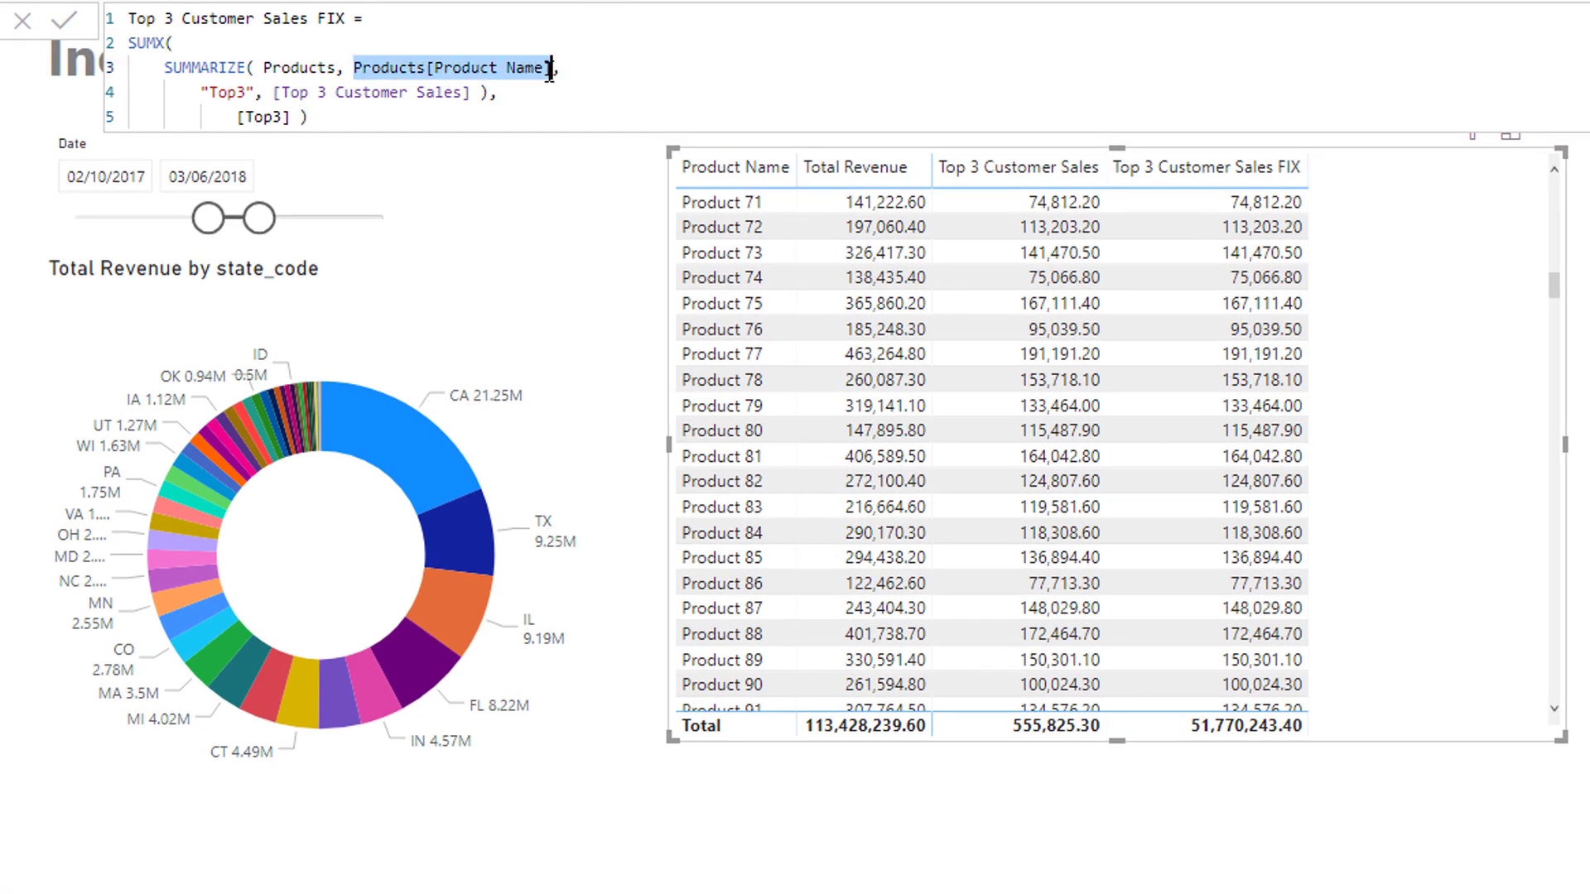
{"action": "left_click_drag", "start_coordinate": [164, 67], "coordinate": [489, 93]}
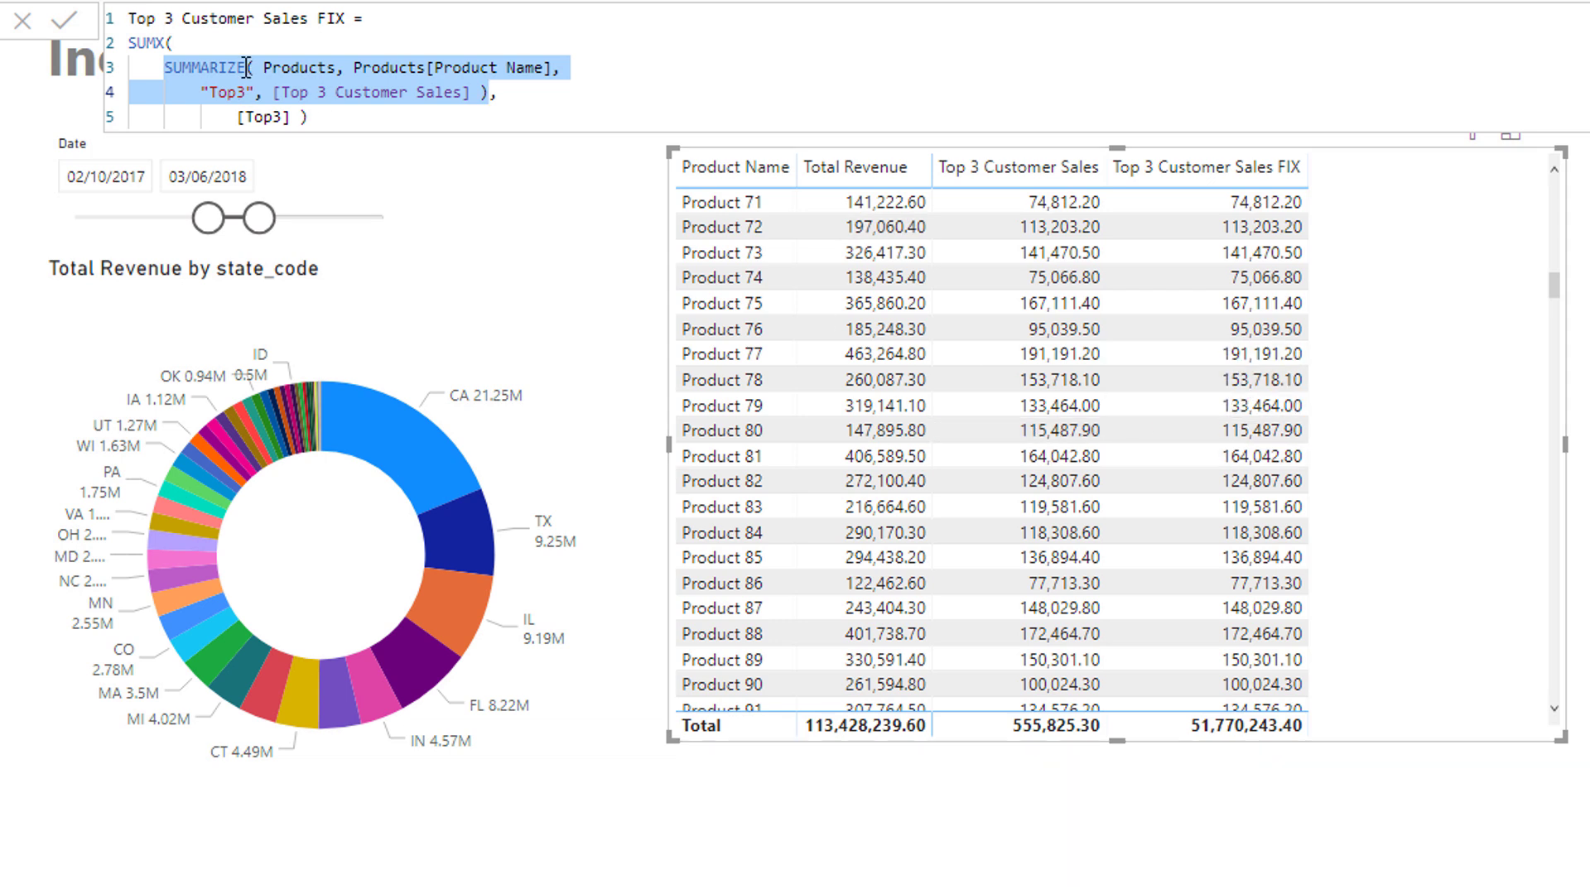
{"action": "left_click", "coordinate": [351, 68]}
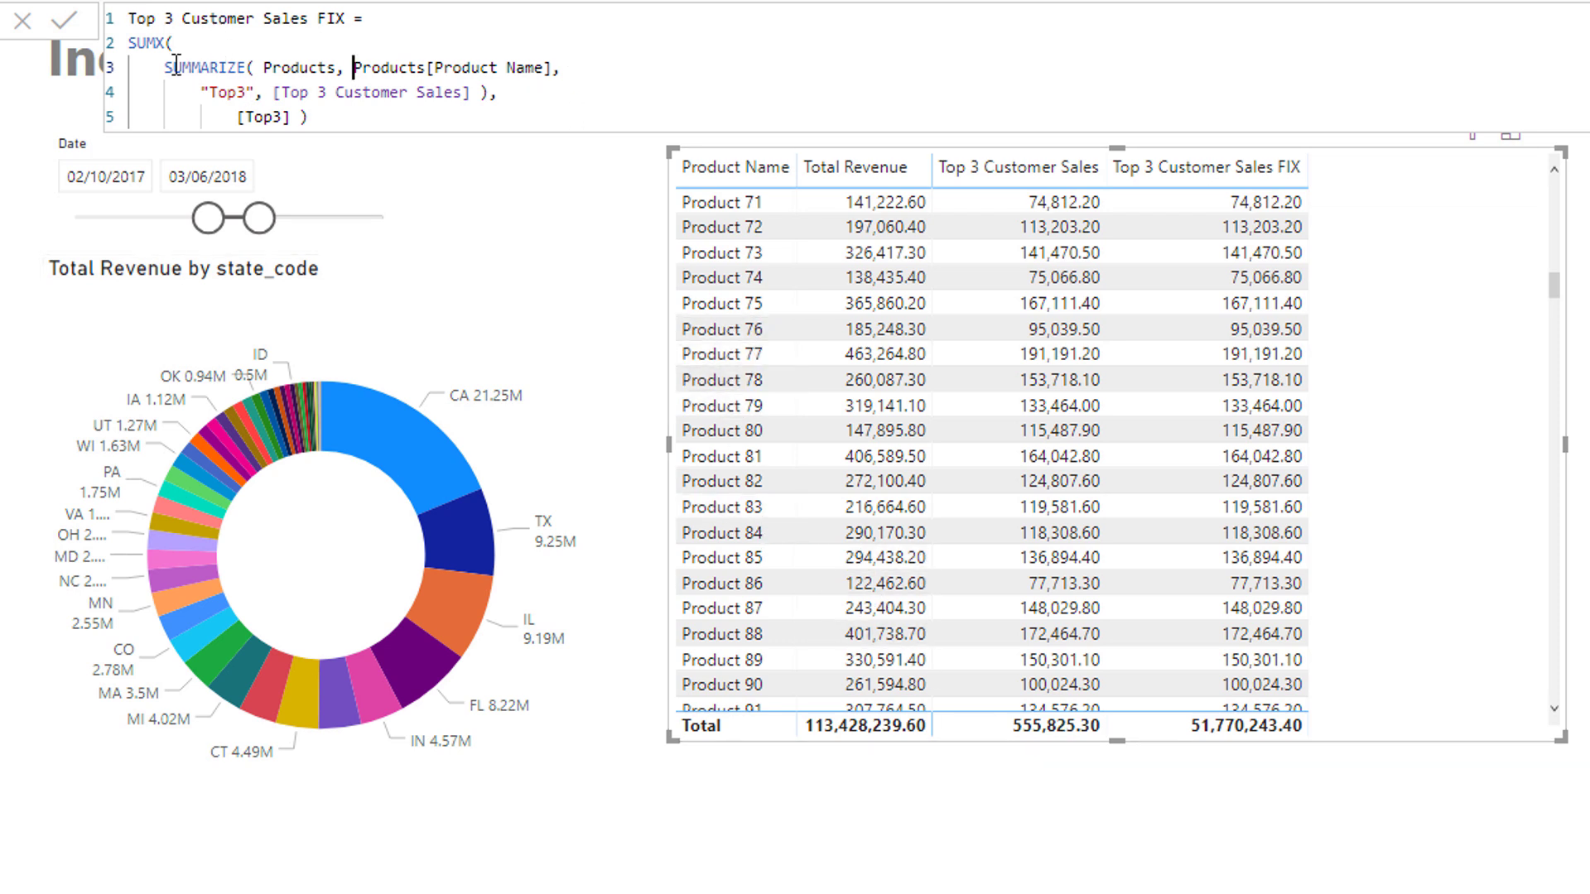
{"action": "left_click_drag", "start_coordinate": [162, 67], "coordinate": [494, 92]}
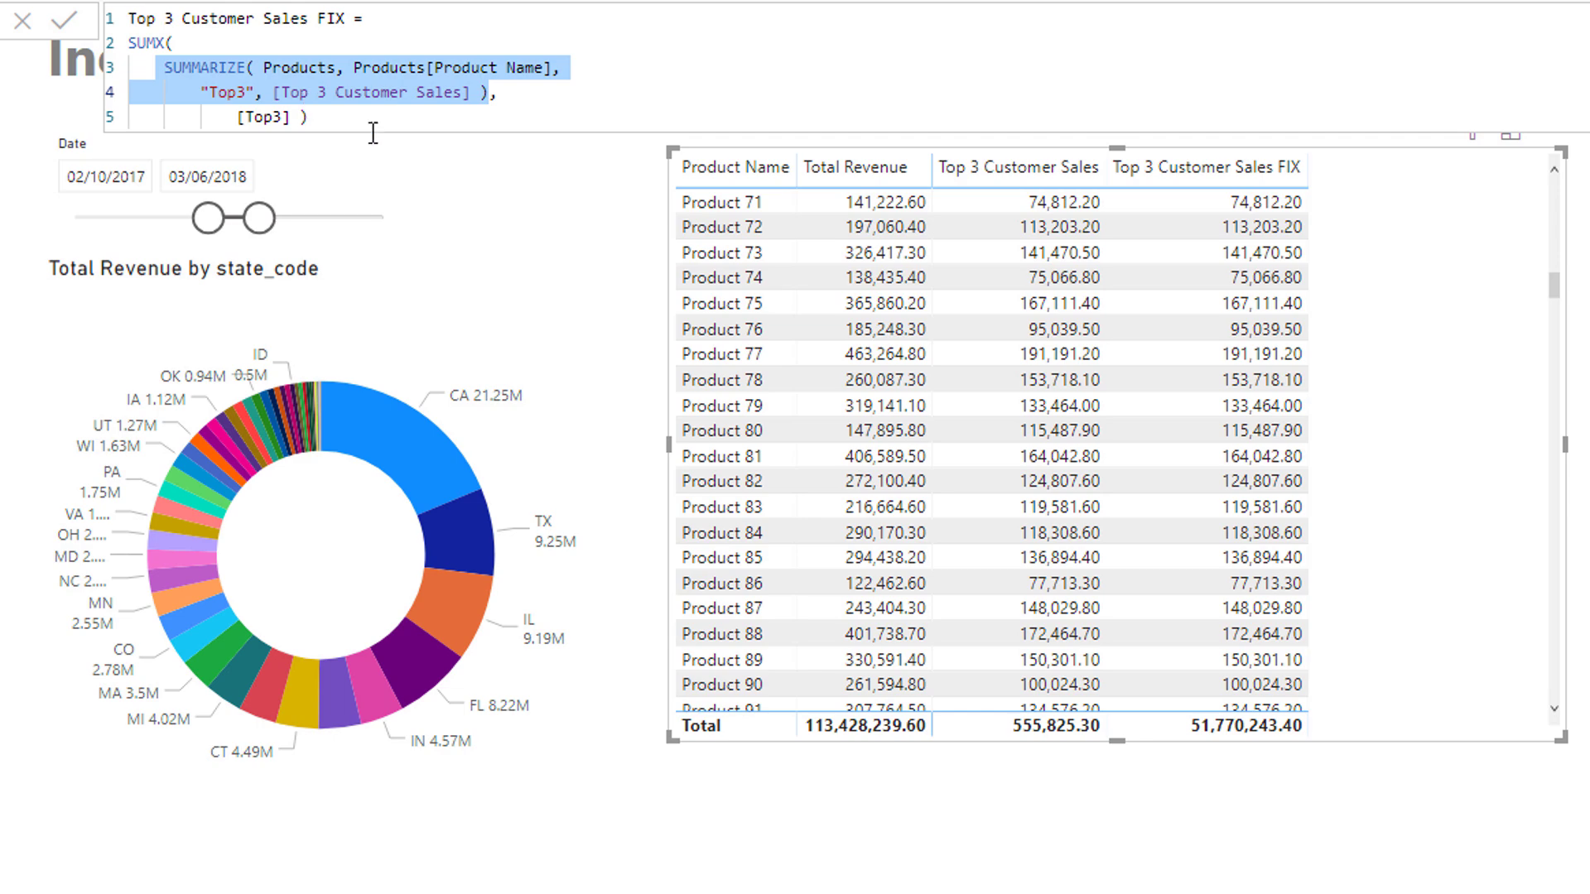
{"action": "left_click", "coordinate": [439, 130]}
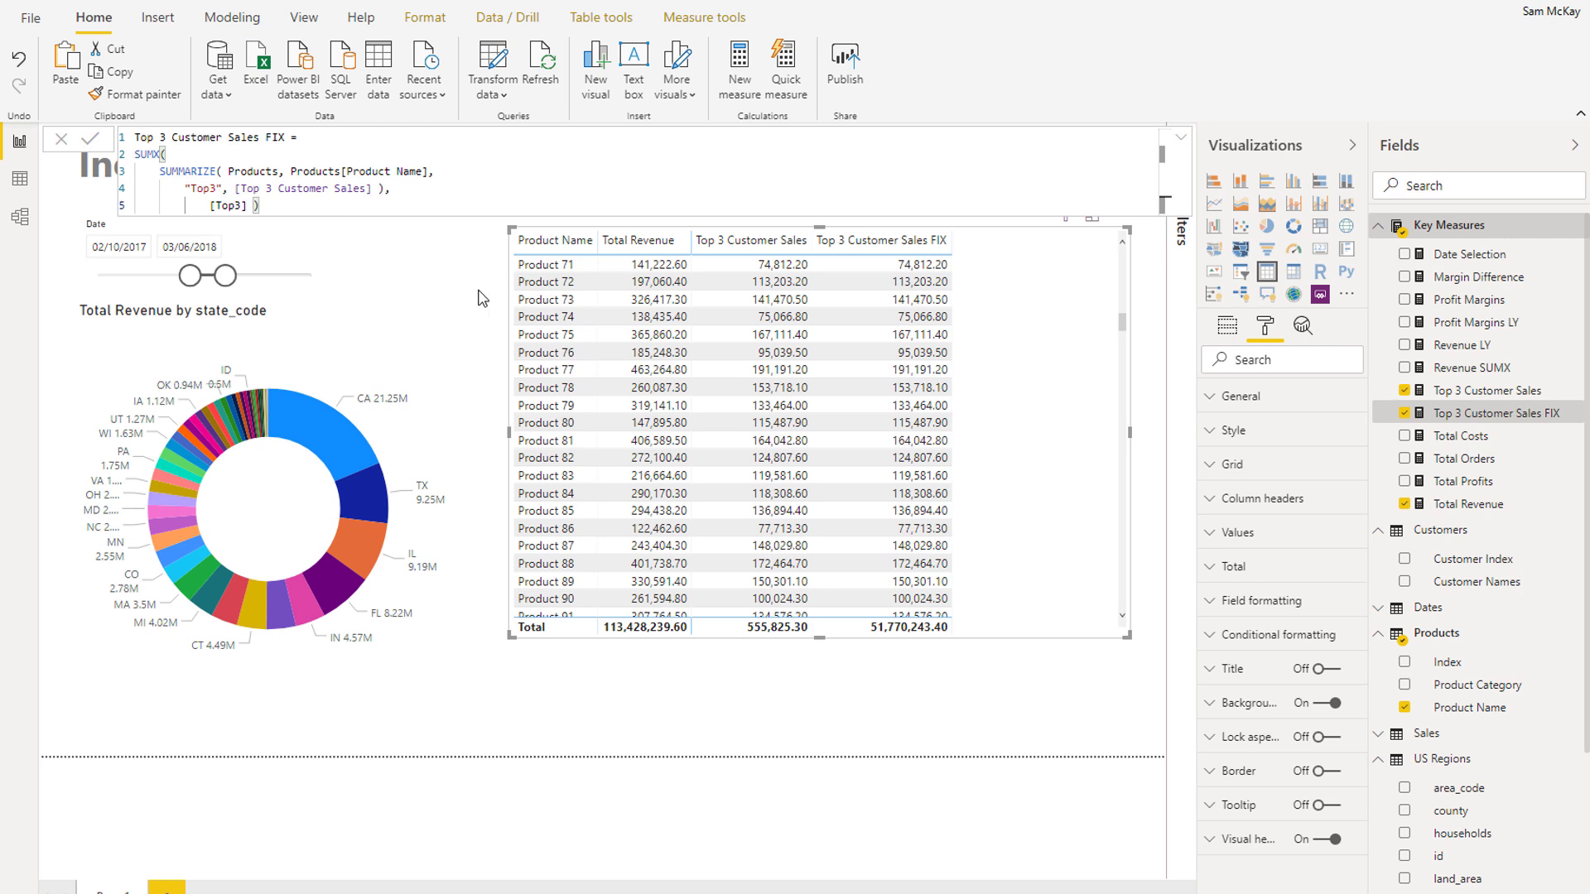
- Inspect Product 80's Top 3 Customer Sales FIX value and compare the original measure's formula with the FIX formula again
{"action": "mouse_move", "coordinate": [855, 426]}
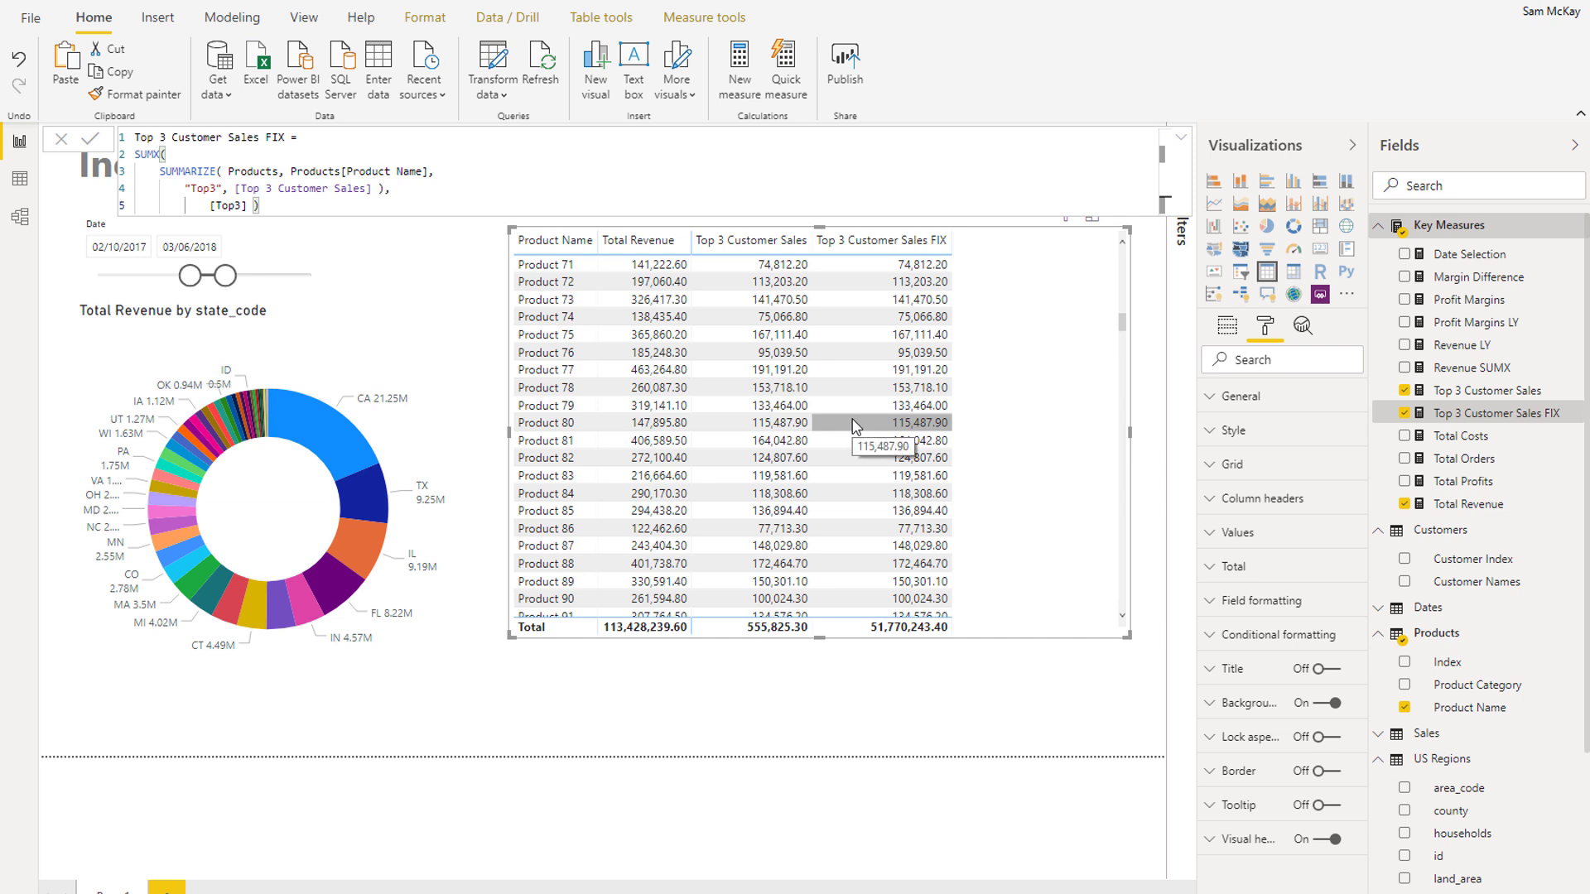
{"action": "left_click", "coordinate": [1463, 395]}
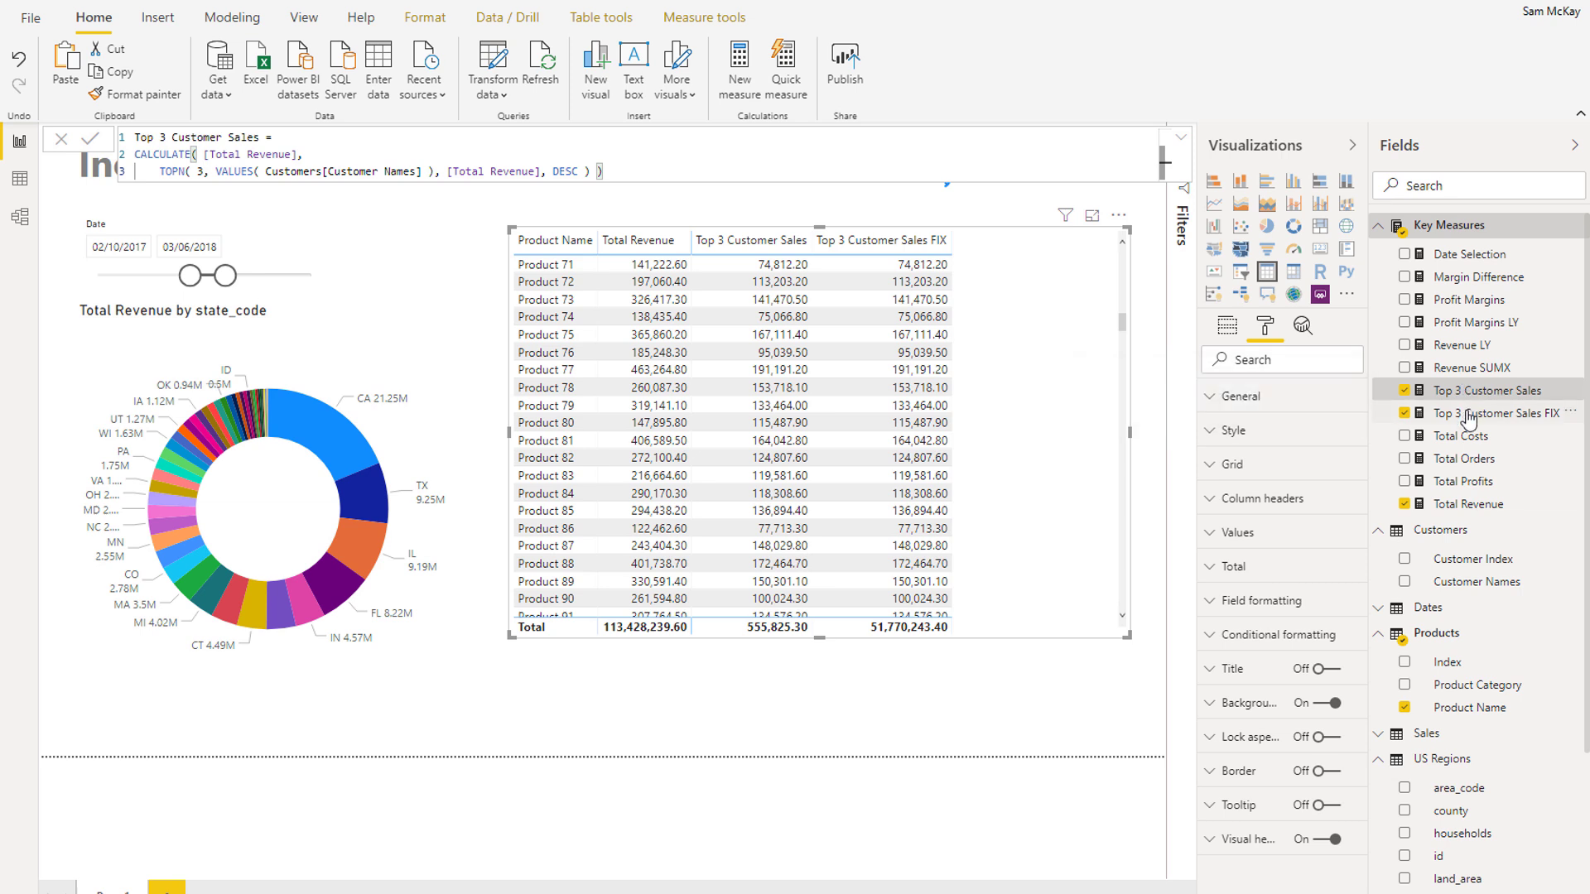
{"action": "left_click", "coordinate": [1468, 414]}
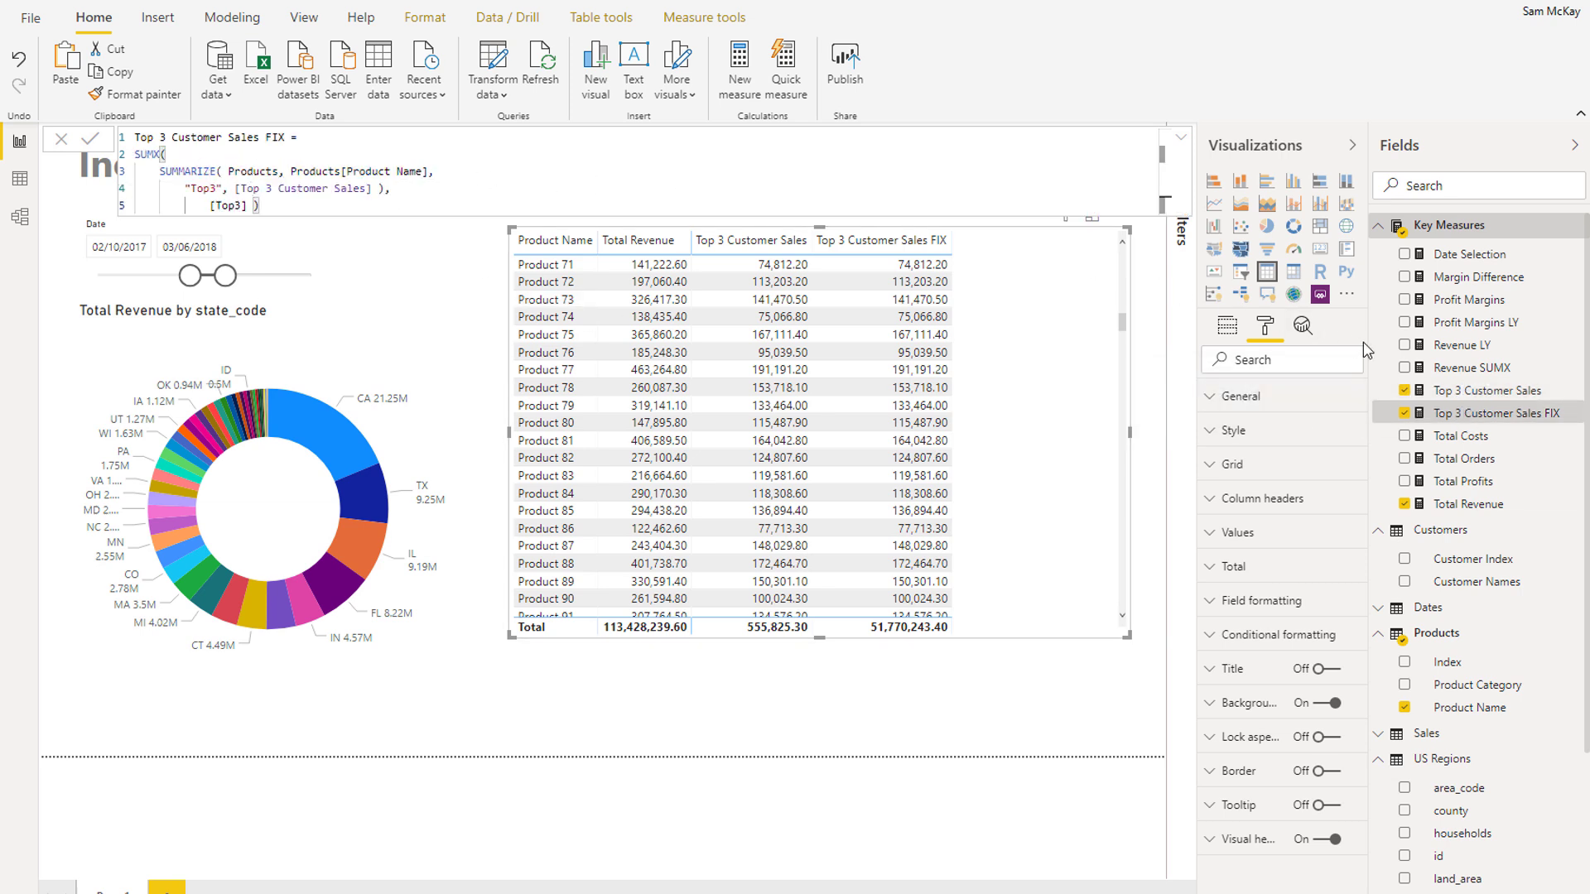
- Rename the original Top 3 Customer Sales measure to Top 3 Customer Sales Intermediary Step in its formula
{"action": "left_click", "coordinate": [1478, 393]}
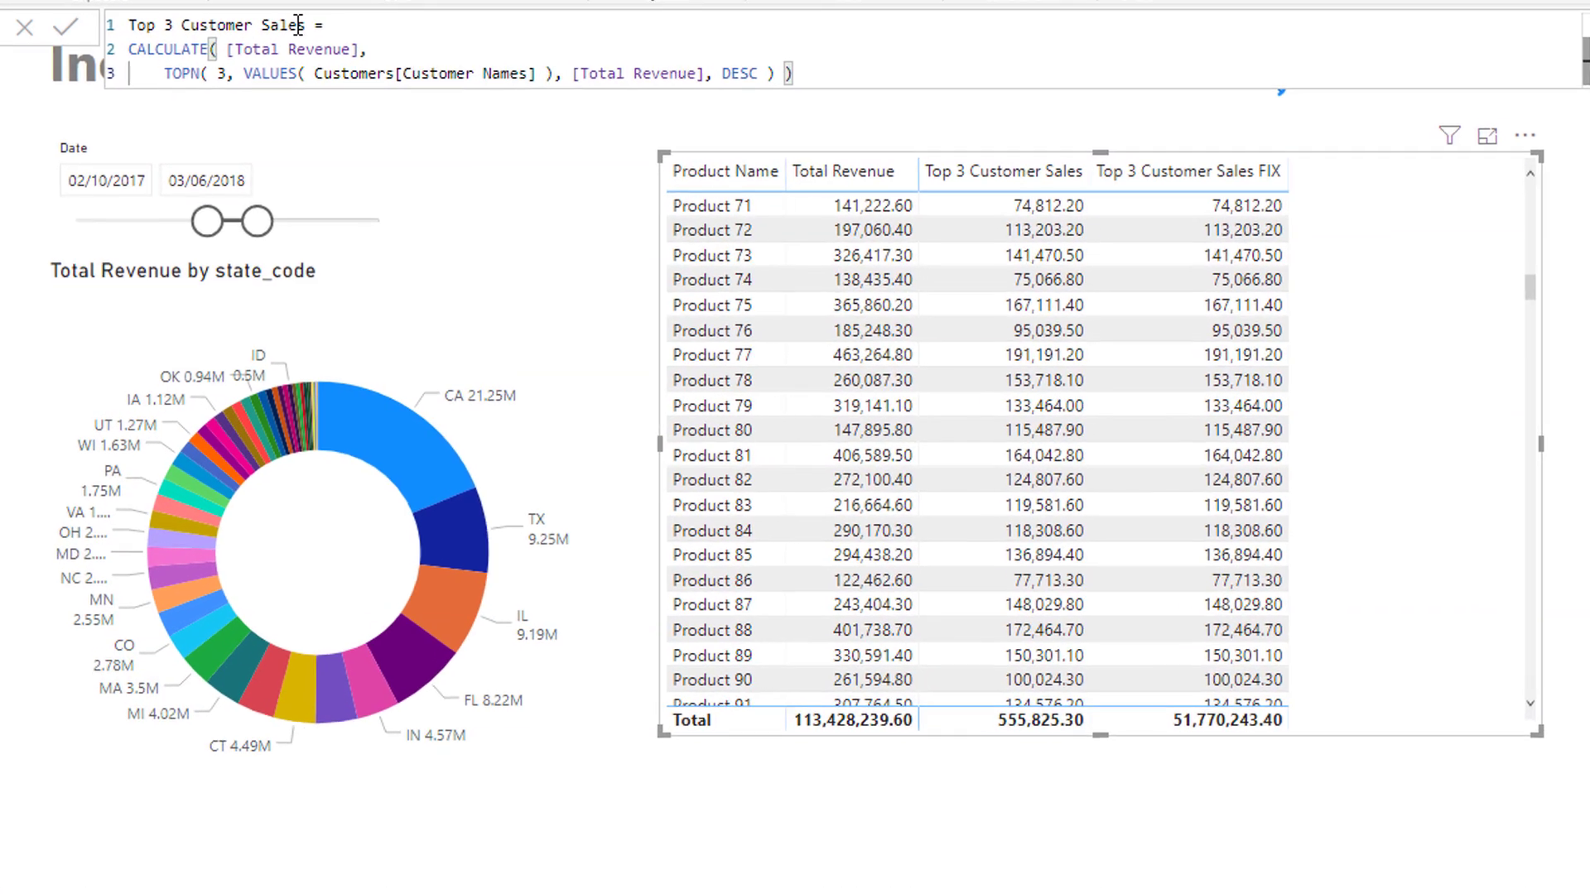
{"action": "left_click", "coordinate": [280, 112]}
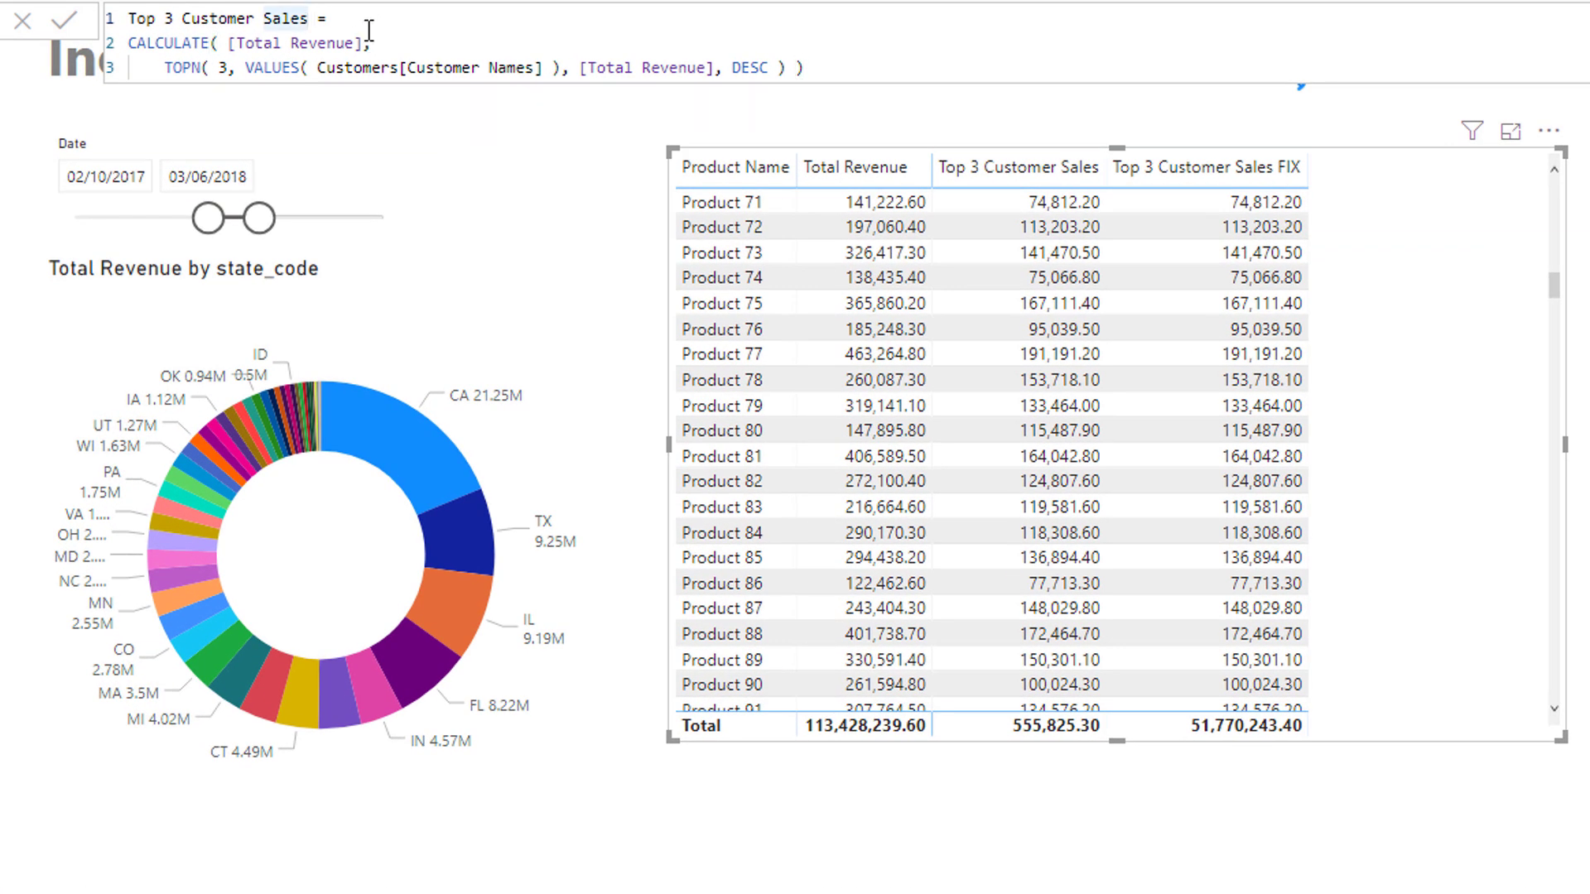
{"action": "type", "text": "Intermedi "}
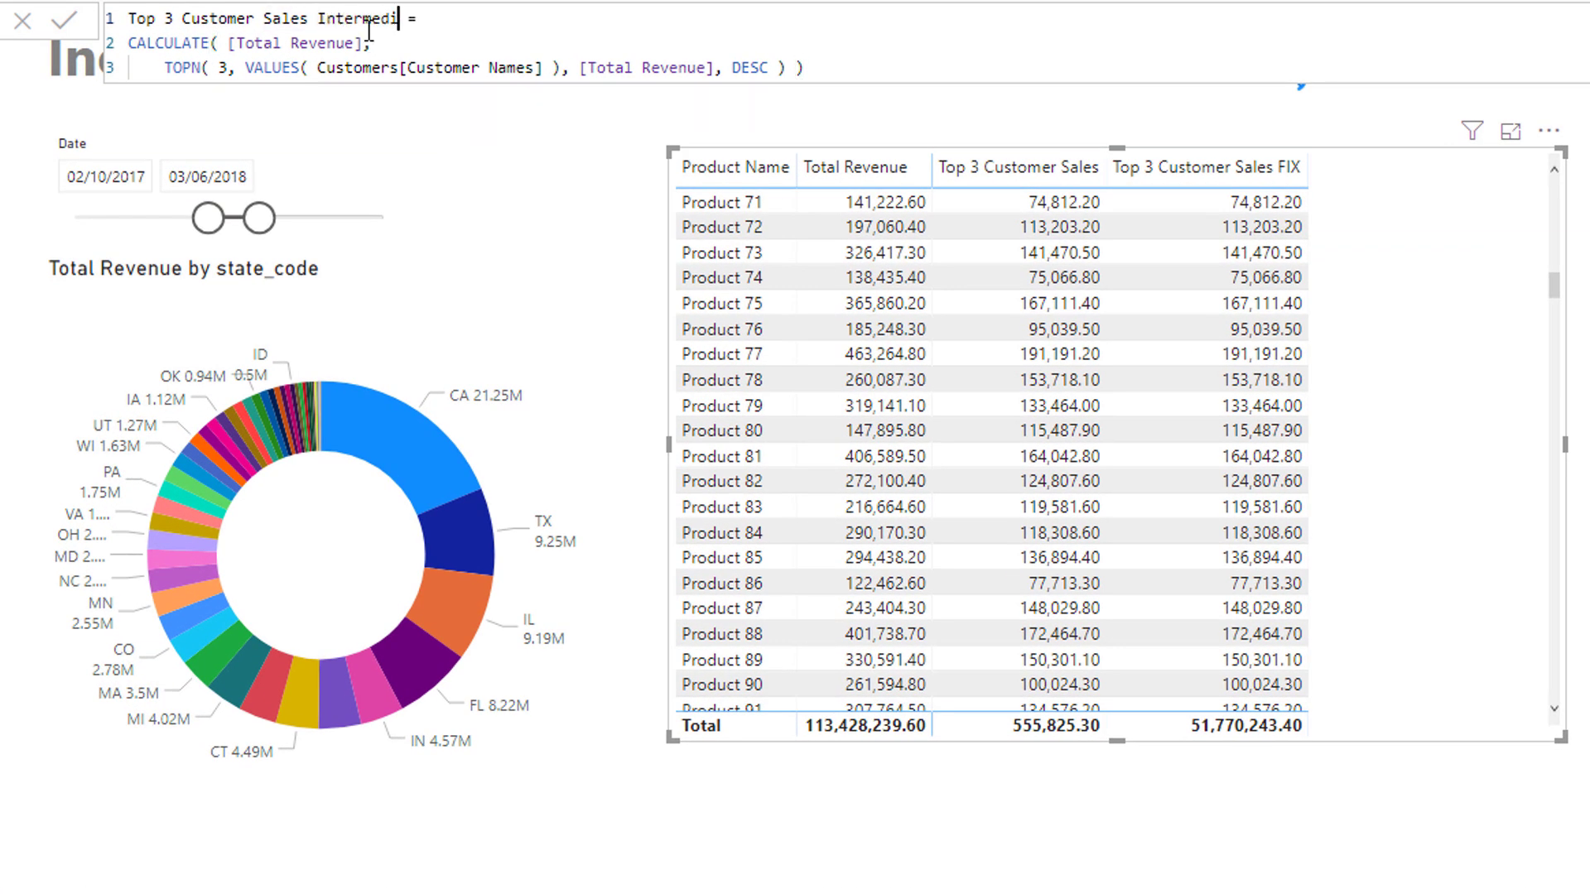
{"action": "type", "text": "ary Step"}
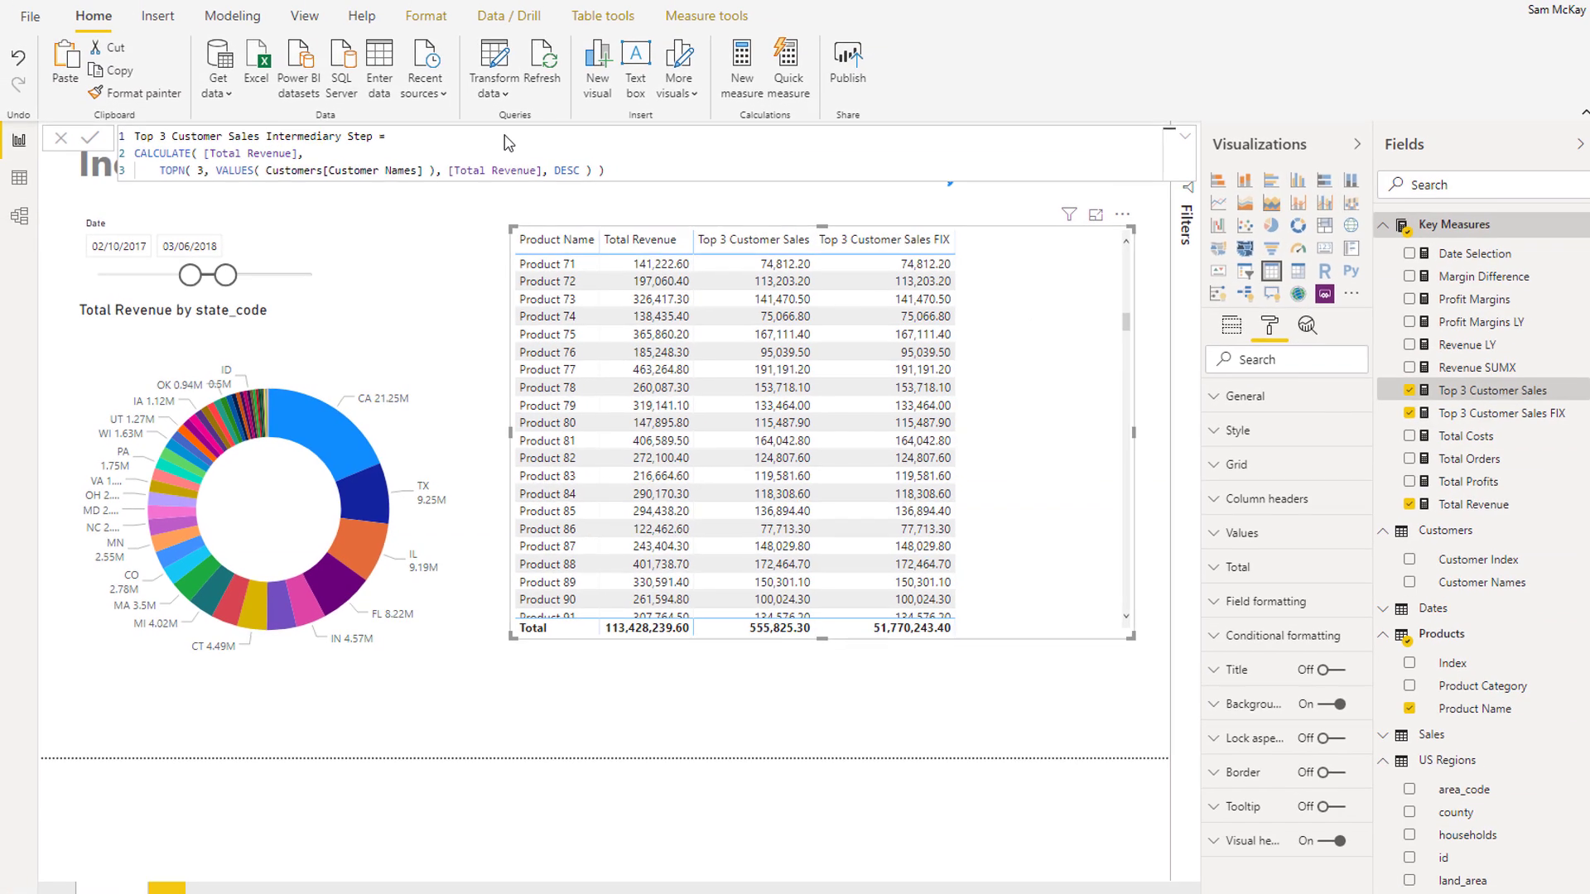
{"action": "key", "text": "Return"}
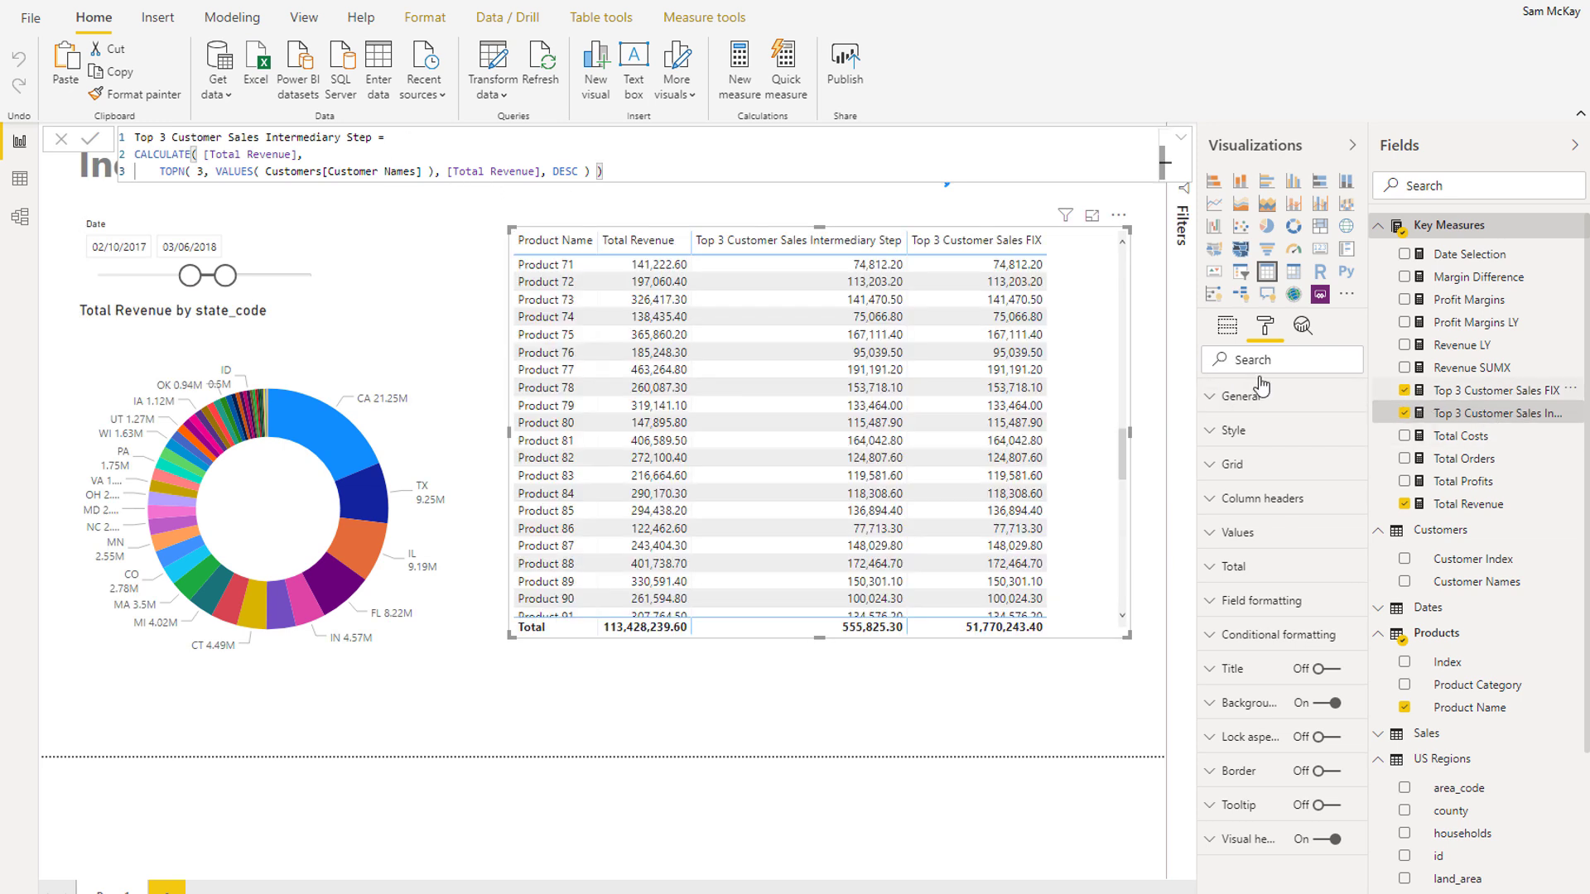
- Rename the Top 3 Customer Sales FIX measure to Top 3 Customer Sales in its formula
{"action": "left_click", "coordinate": [1496, 390]}
{"action": "left_click", "coordinate": [282, 136]}
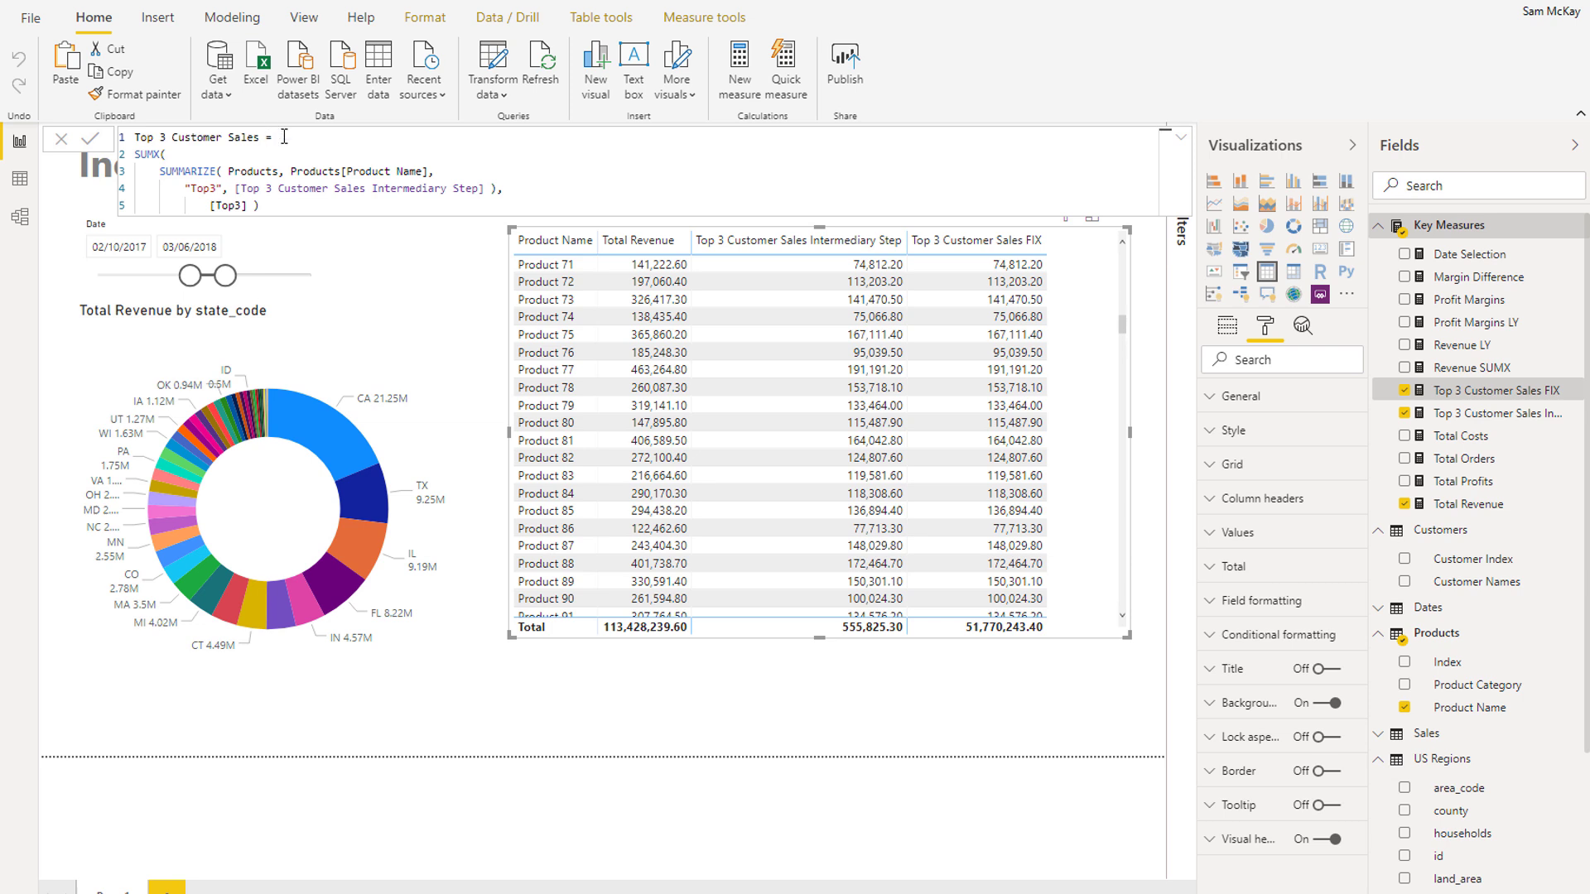
{"action": "key", "text": "Return"}
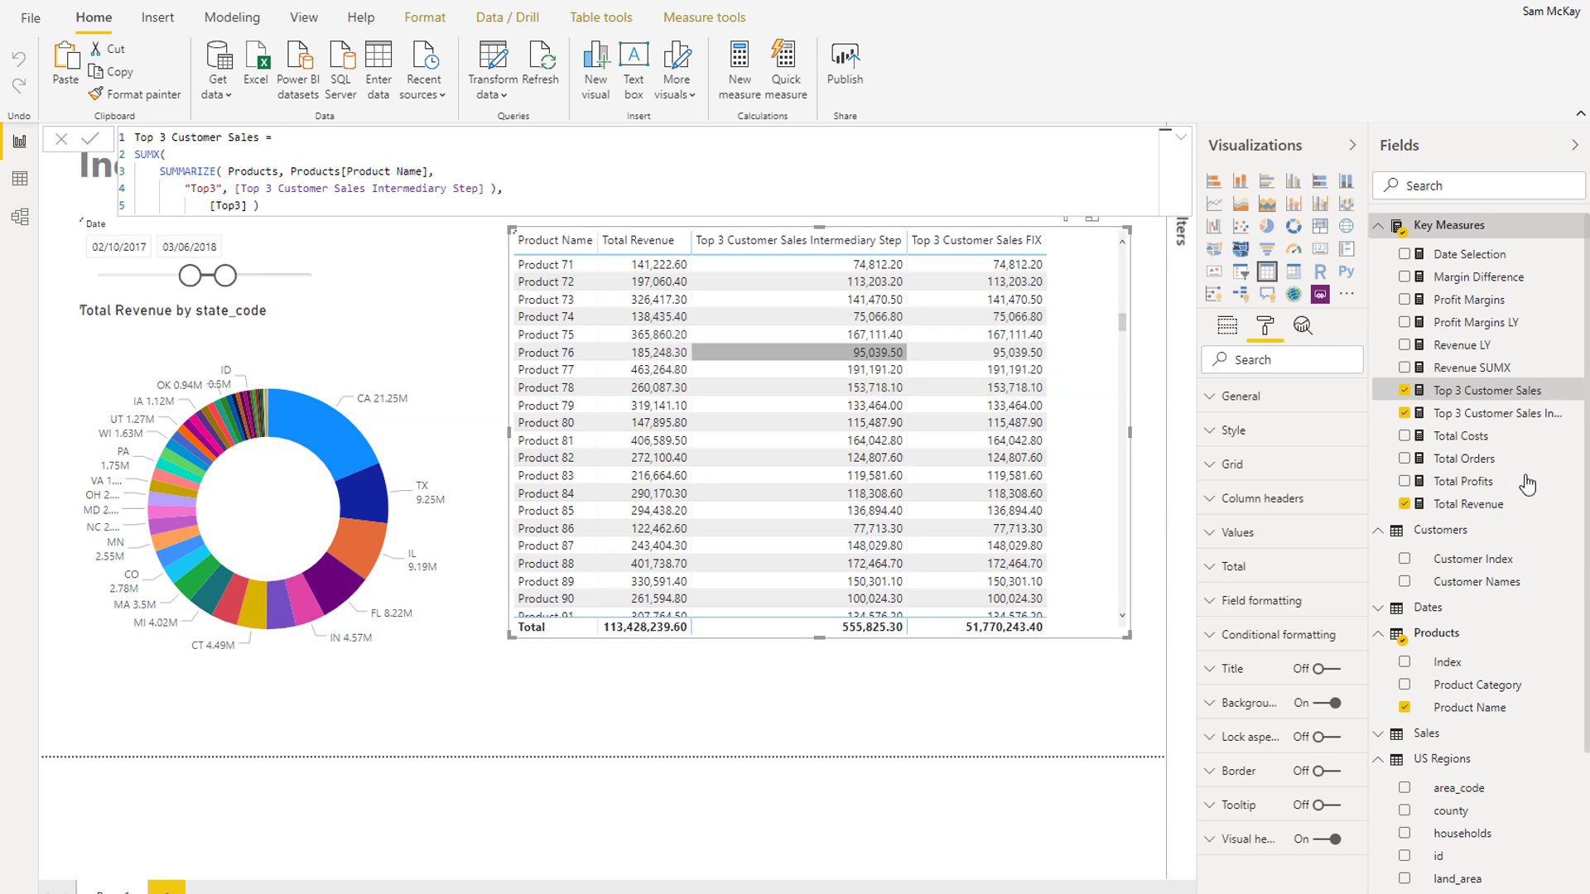
- Remove the Top 3 Customer Sales Intermediary Step column from the product table
{"action": "left_click", "coordinate": [1438, 412]}
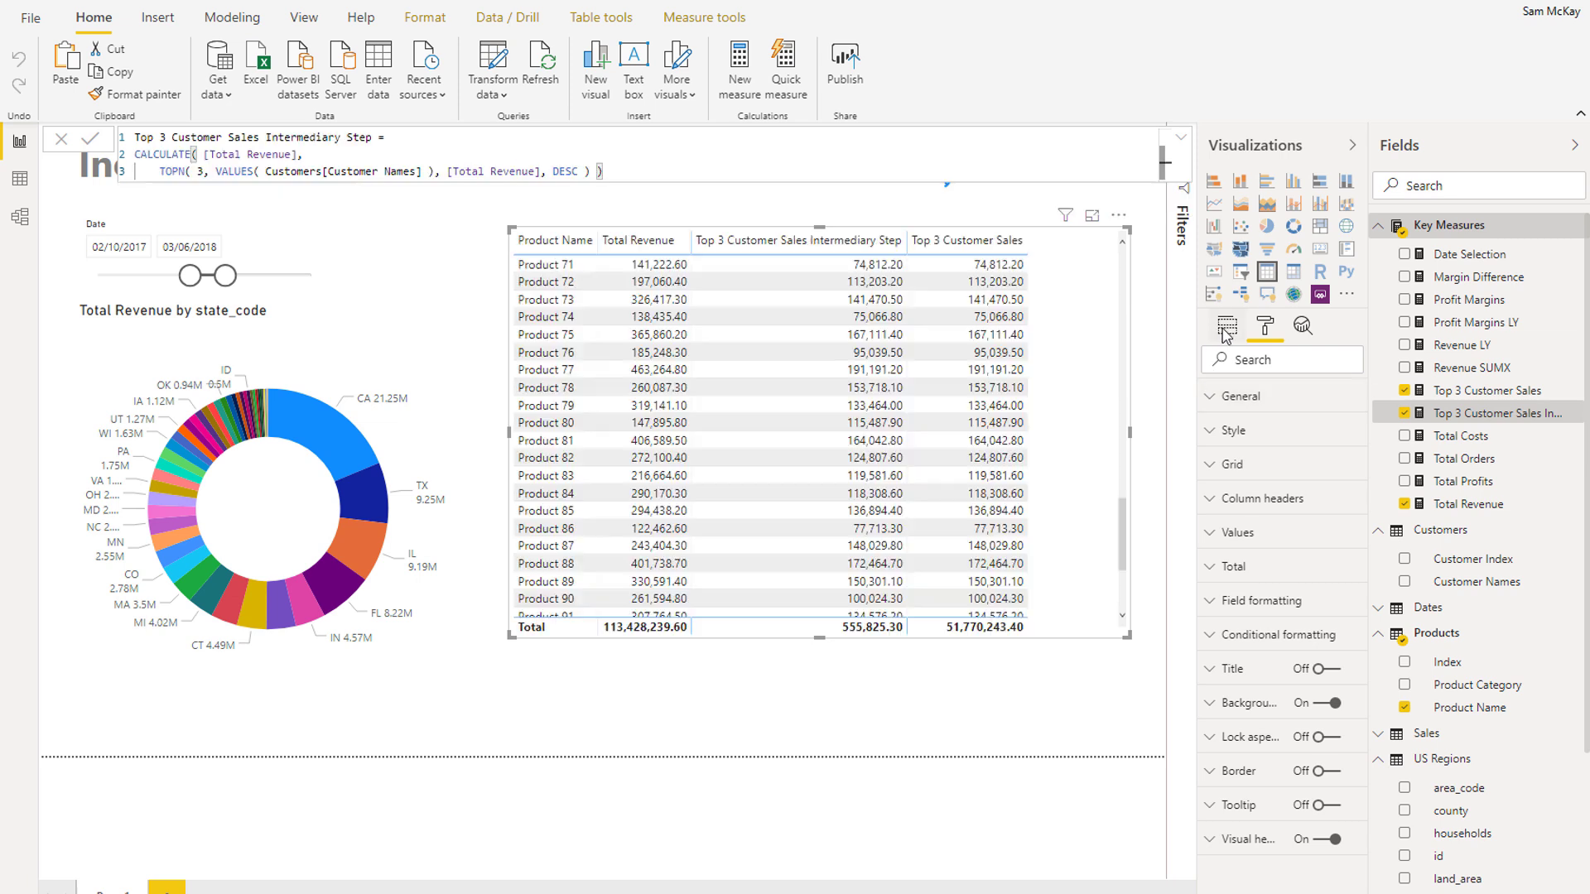
{"action": "left_click", "coordinate": [1227, 326]}
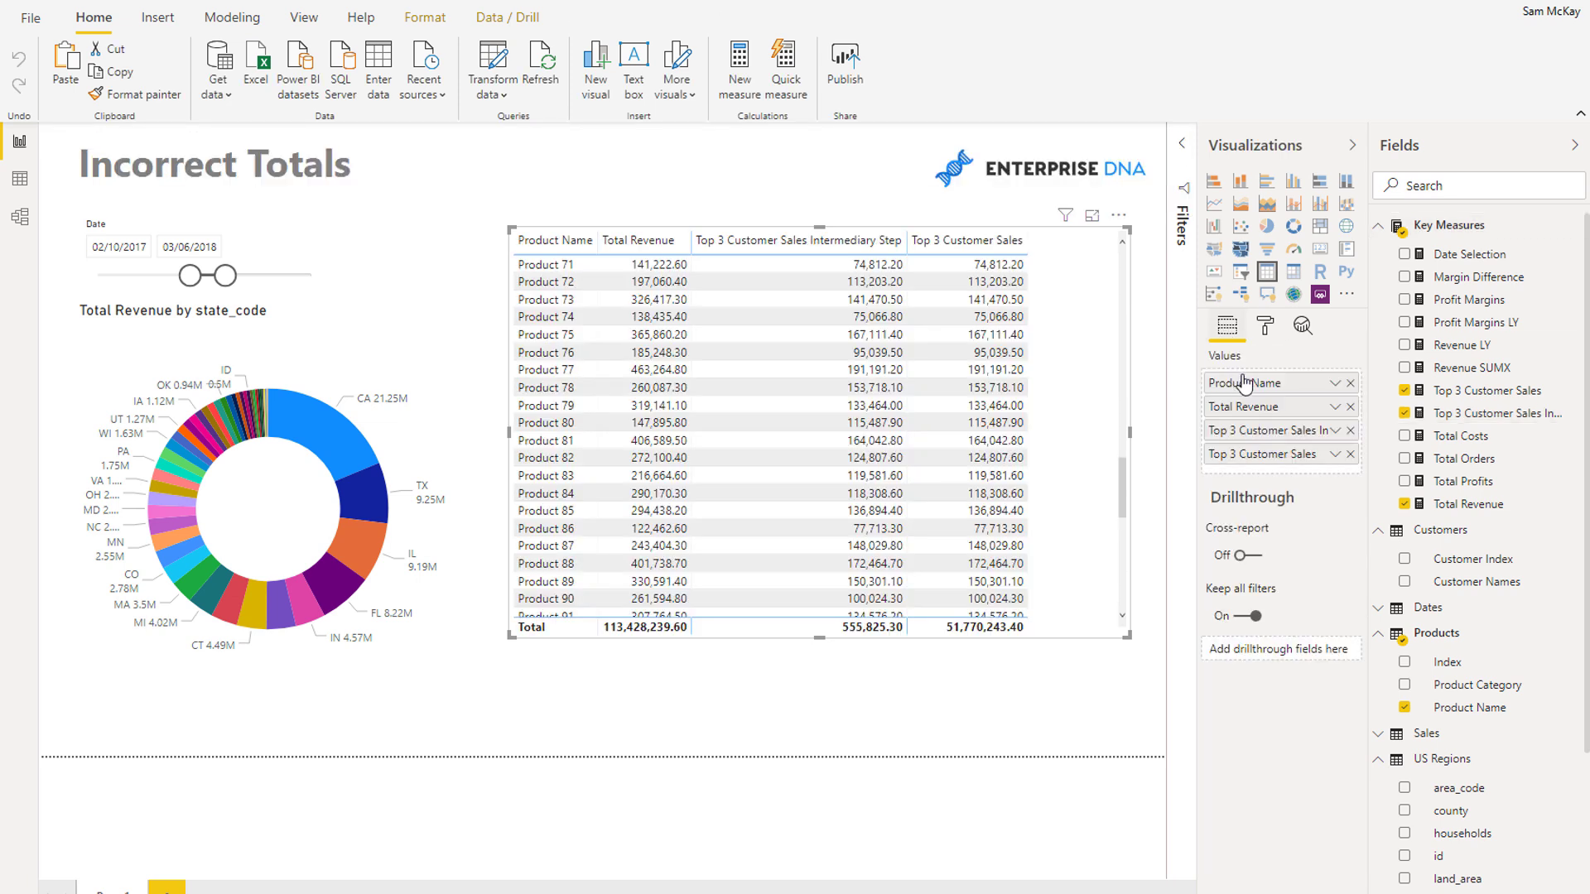
{"action": "left_click", "coordinate": [1350, 430]}
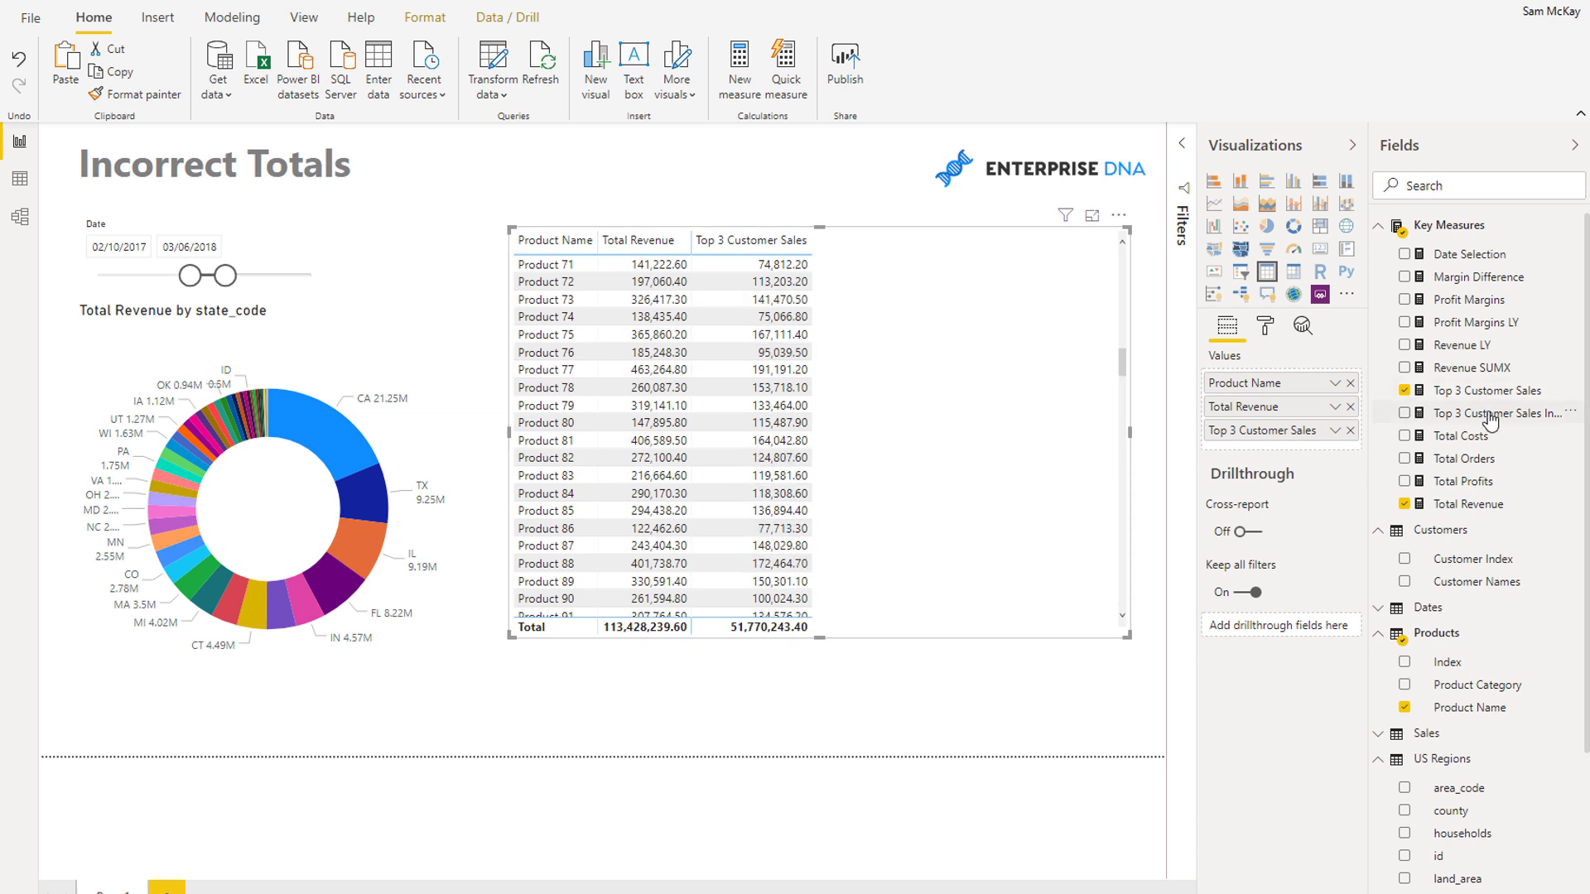
- Look at the options available for the intermediary measure, and widen the field list to show more of its name
{"action": "left_click", "coordinate": [1462, 412]}
{"action": "right_click", "coordinate": [1460, 422]}
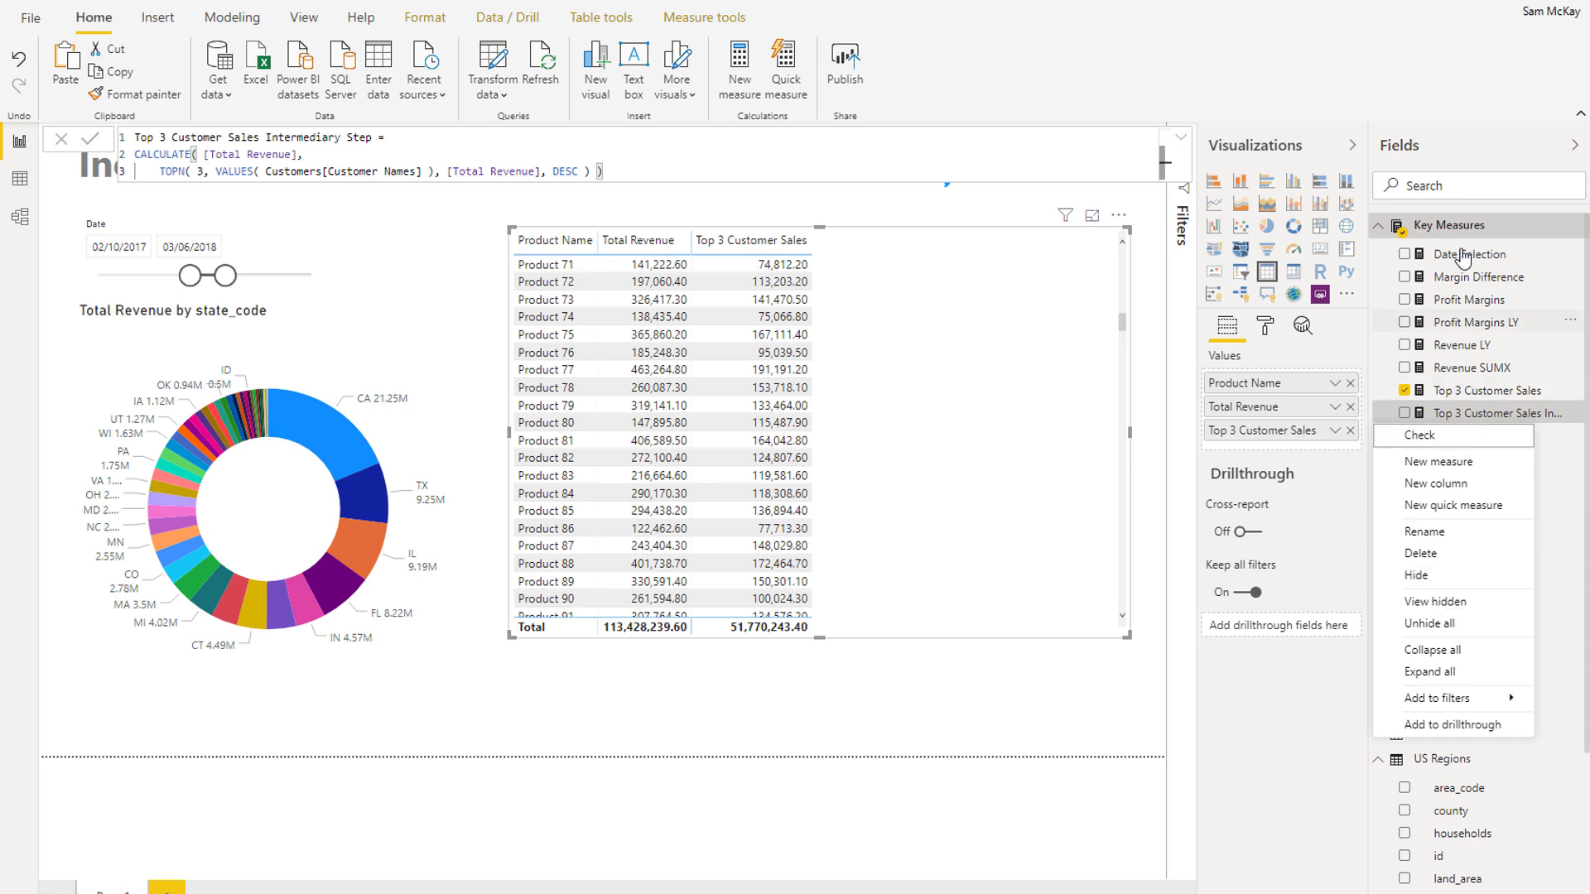
{"action": "left_click_drag", "start_coordinate": [1368, 145], "coordinate": [1324, 150]}
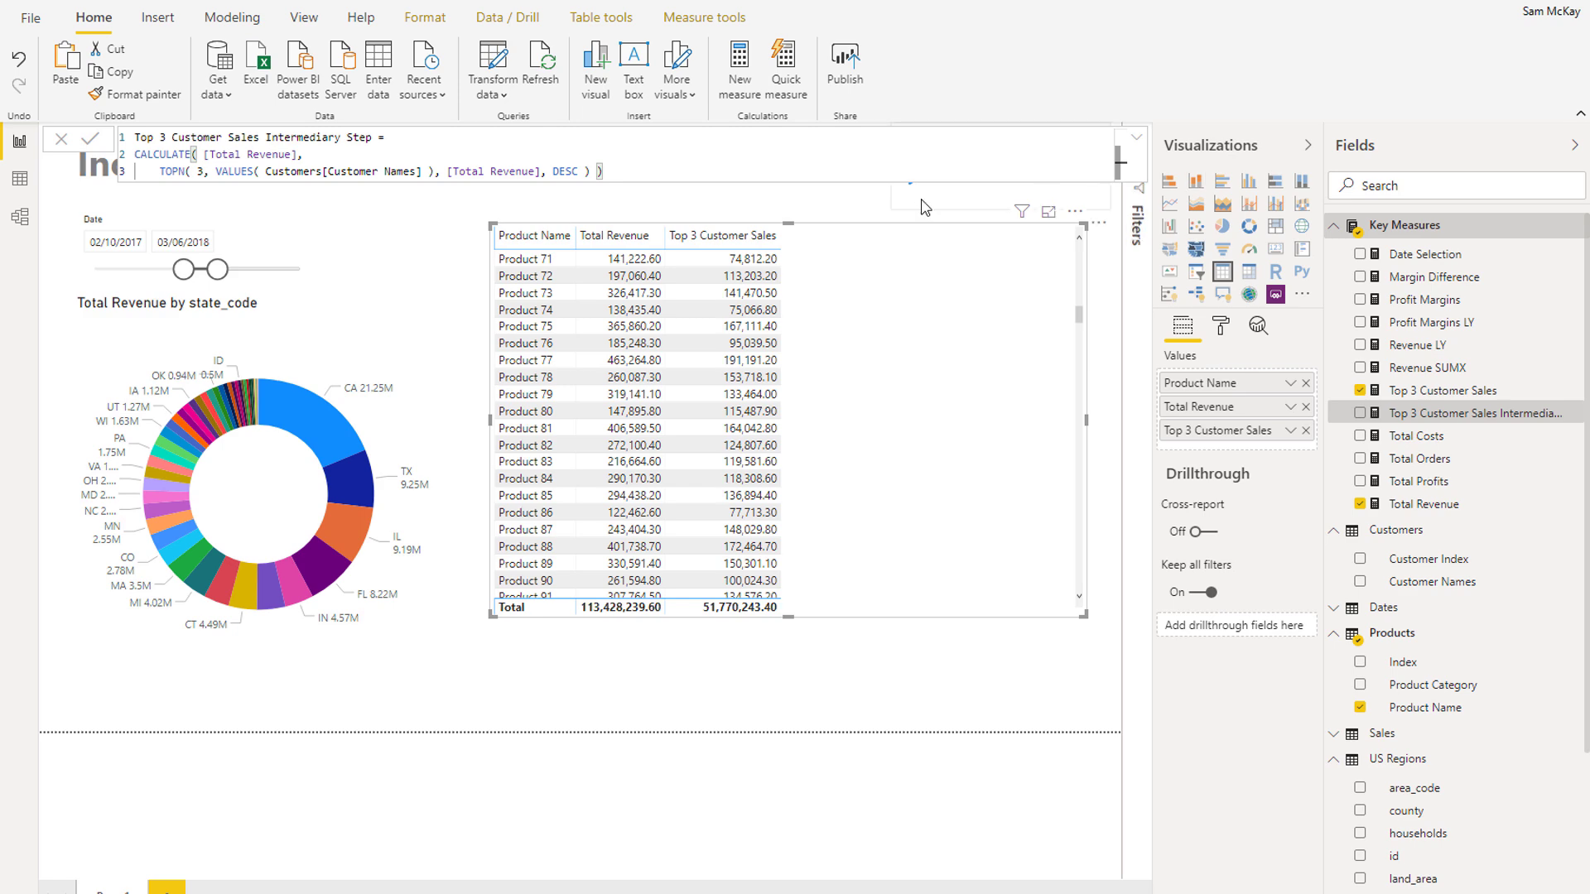
{"action": "left_click", "coordinate": [842, 210]}
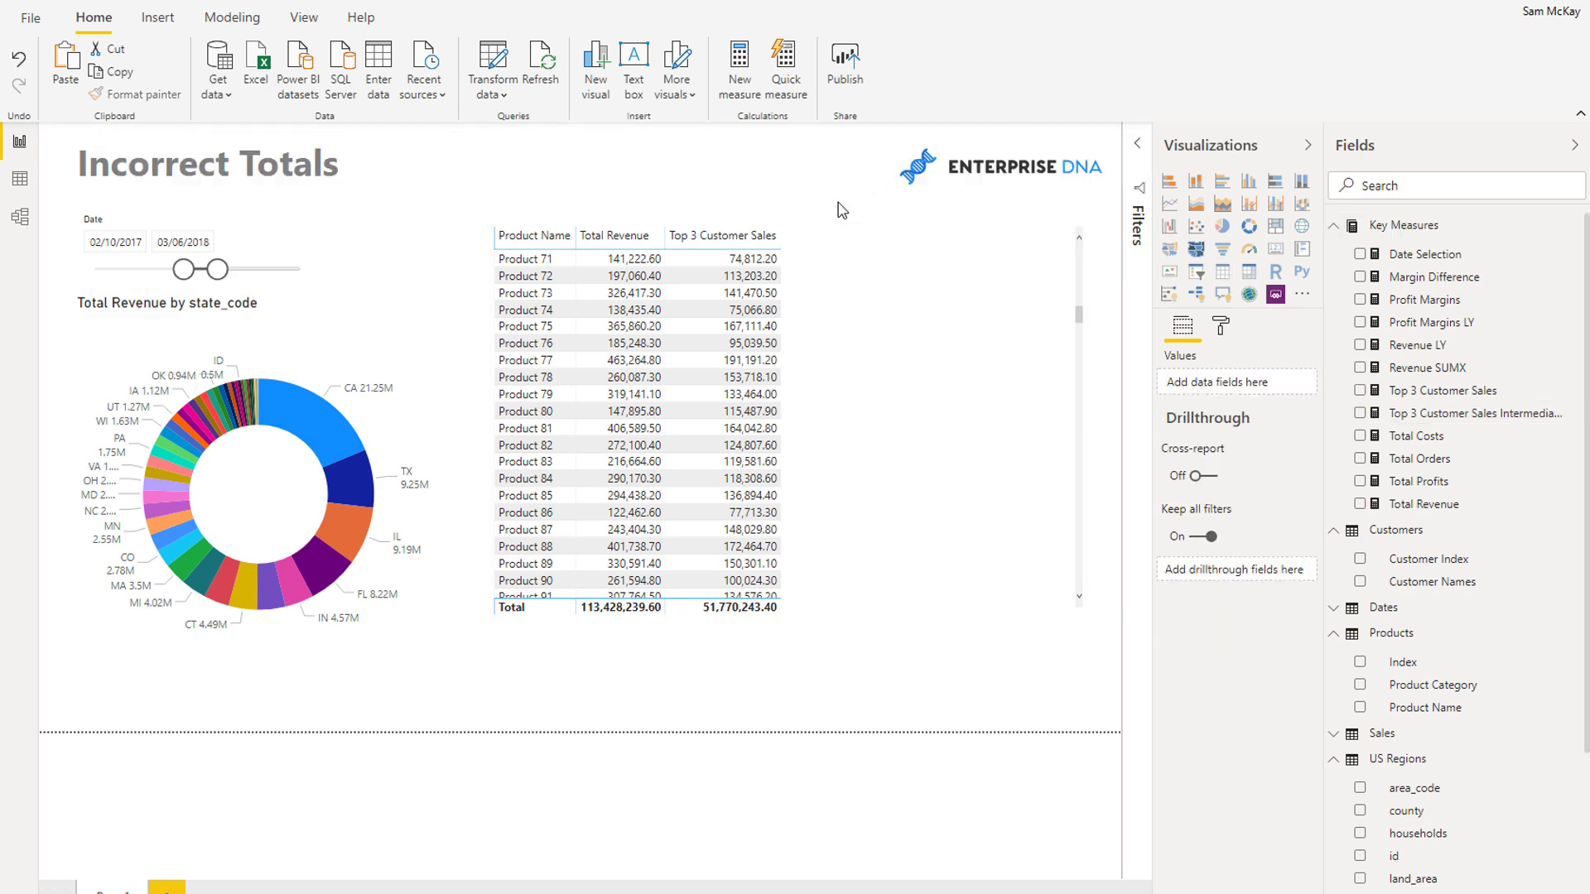
- Shorten the product table visual from its lower edge, keeping its width
{"action": "left_click", "coordinate": [851, 345]}
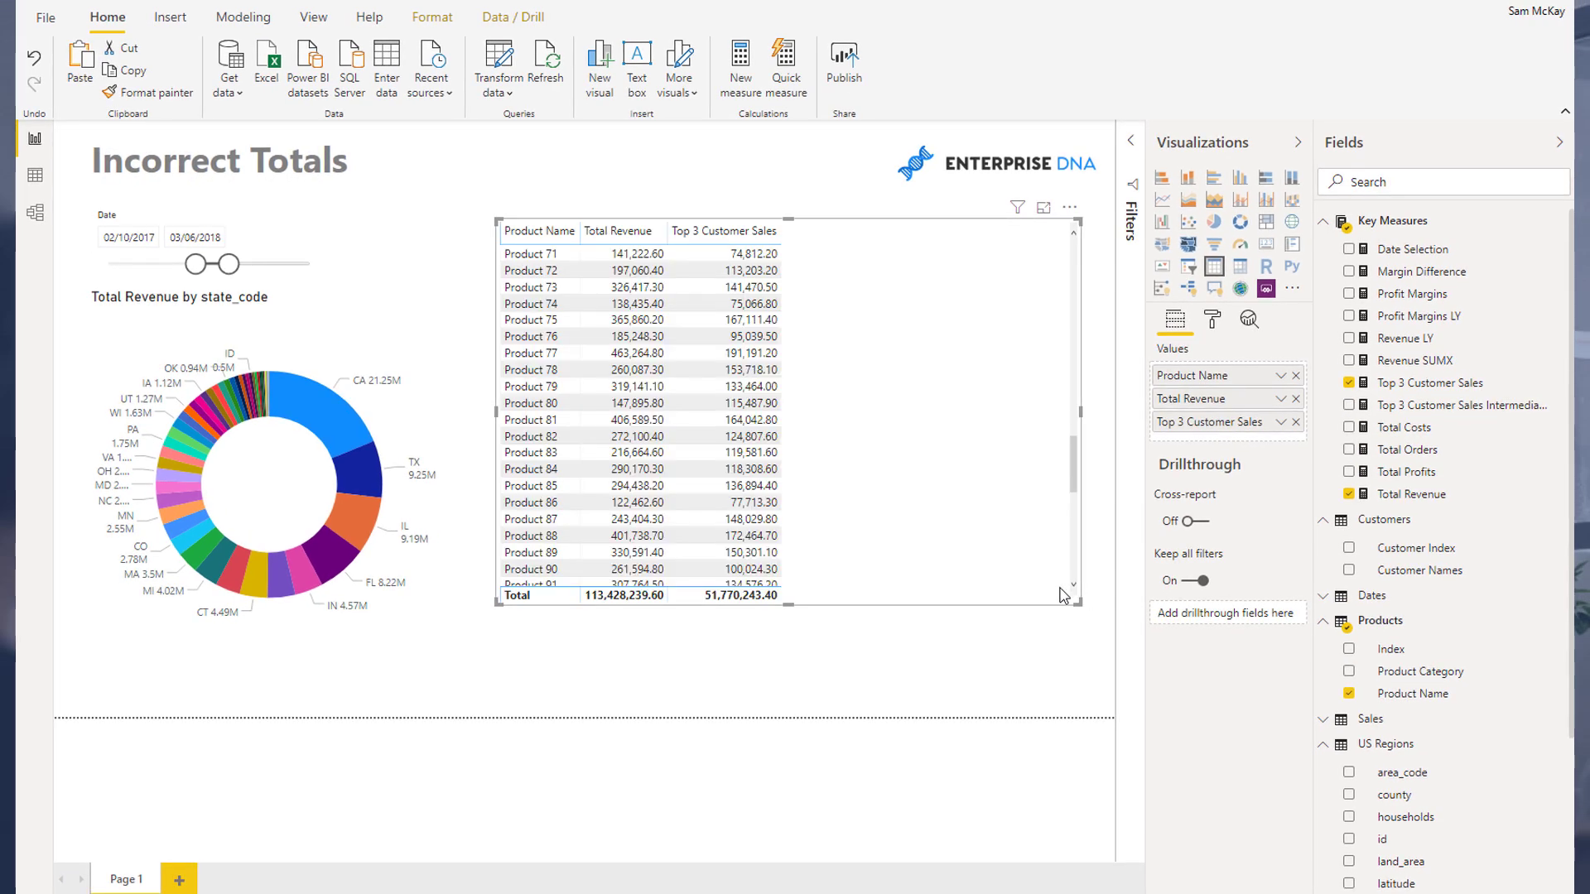
{"action": "left_click_drag", "start_coordinate": [1078, 602], "coordinate": [1081, 515]}
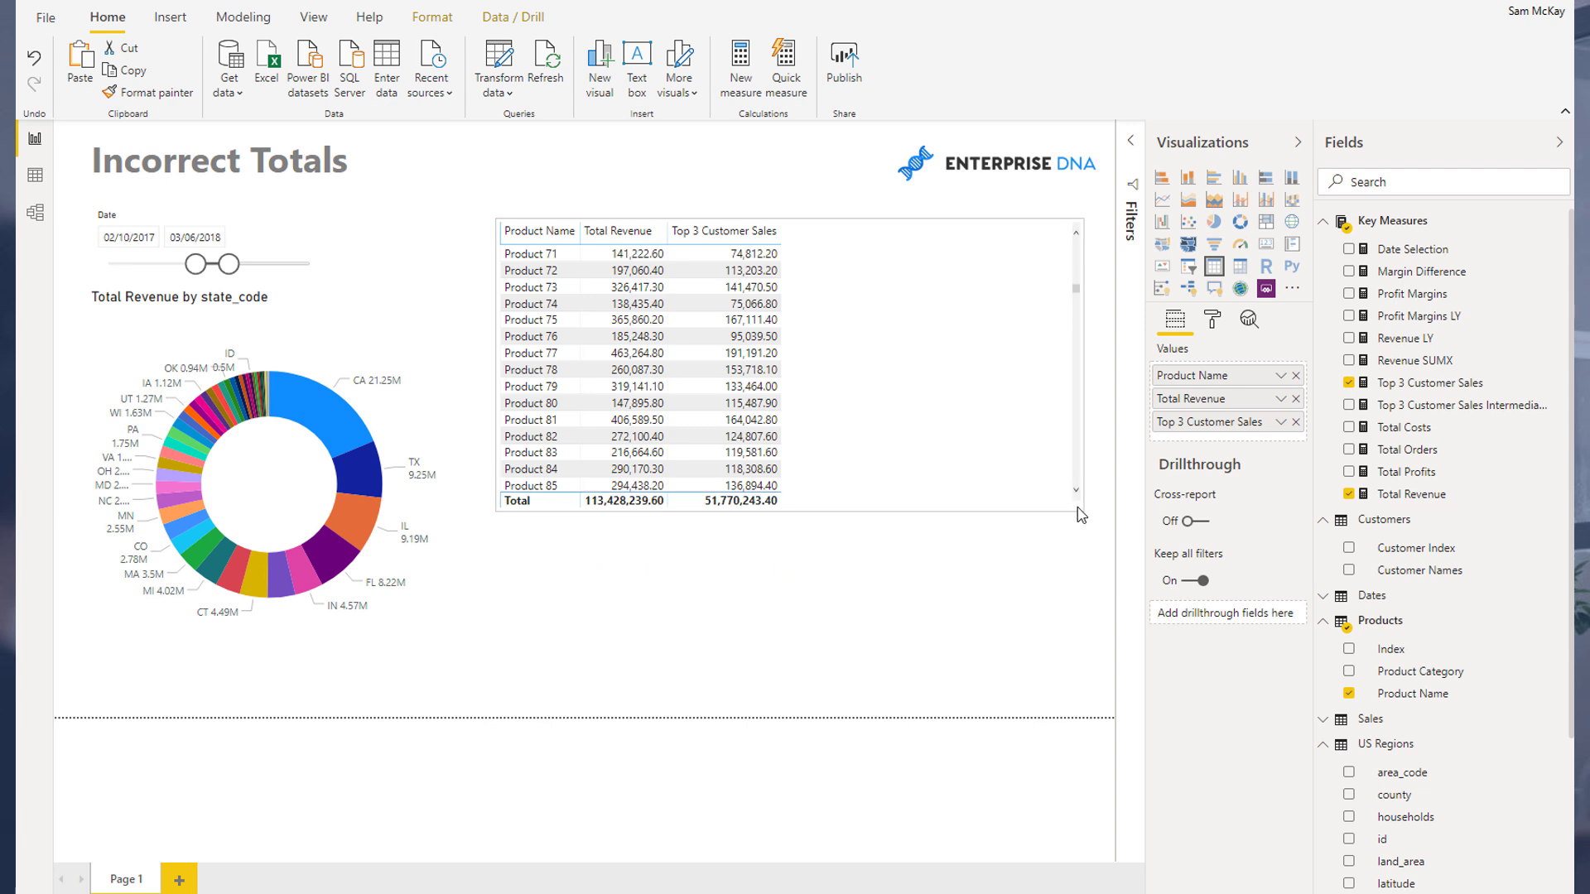